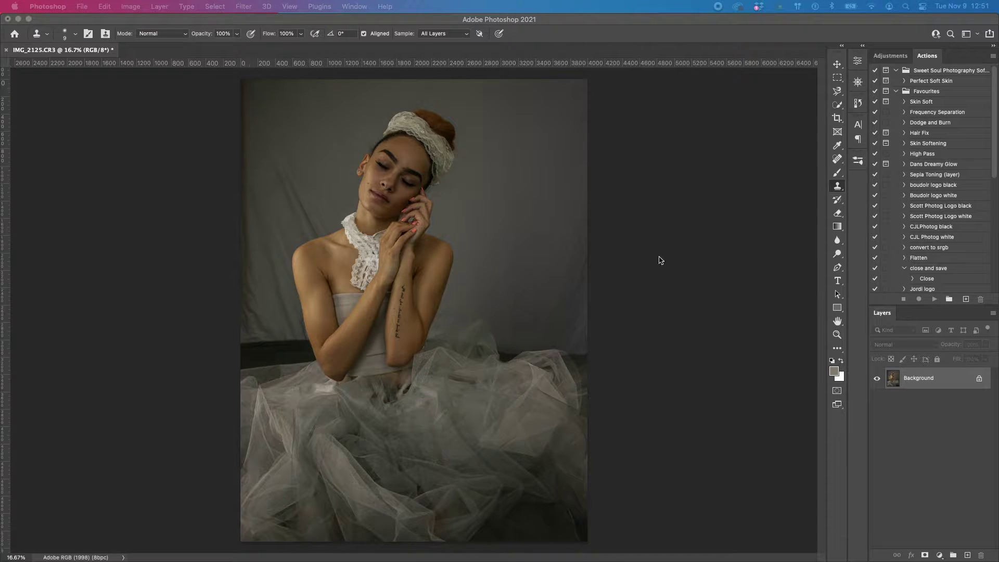
Duplicate the background to Layer 1 and auto-select the ballerina with Select Subject.
{"action": "left_click", "coordinate": [709, 380]}
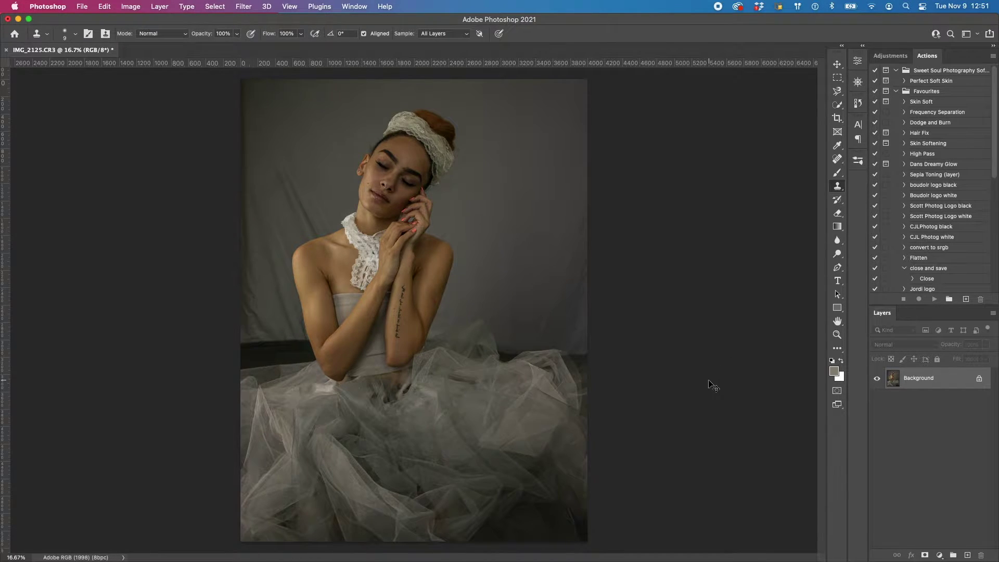
{"action": "key", "text": "super+j"}
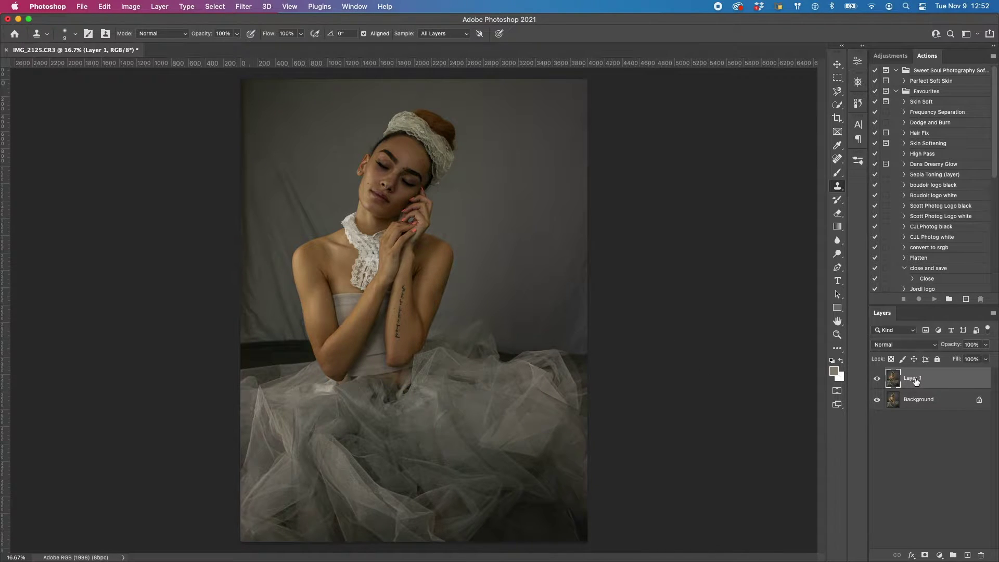
{"action": "left_click", "coordinate": [837, 105]}
{"action": "left_click", "coordinate": [326, 36]}
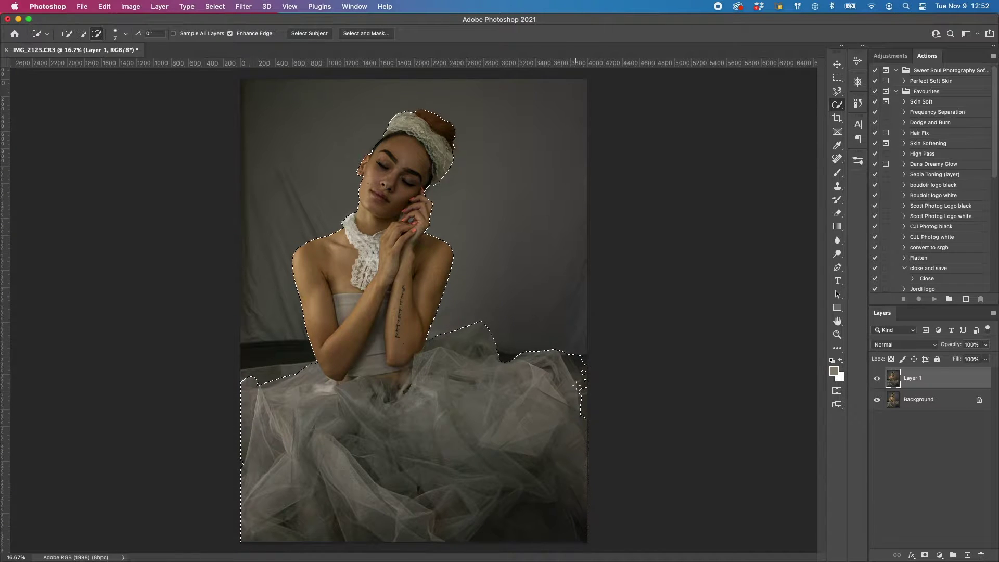
Zoom in and remove the gap between her fingers from the selection with a 10 px brush.
{"action": "left_click", "coordinate": [81, 33]}
{"action": "key", "text": "bracketright"}
{"action": "key", "text": "bracketright"}
{"action": "key", "text": "bracketright"}
{"action": "key", "text": "bracketright"}
{"action": "key", "text": "bracketright"}
{"action": "key", "text": "bracketright"}
{"action": "key", "text": "bracketright"}
{"action": "key", "text": "super+plus"}
{"action": "key", "text": "super+plus"}
{"action": "key", "text": "super+plus"}
{"action": "left_click_drag", "start_coordinate": [257, 148], "coordinate": [245, 425]}
{"action": "key", "text": "bracketleft"}
{"action": "key", "text": "bracketleft"}
{"action": "key", "text": "bracketleft"}
{"action": "key", "text": "bracketleft"}
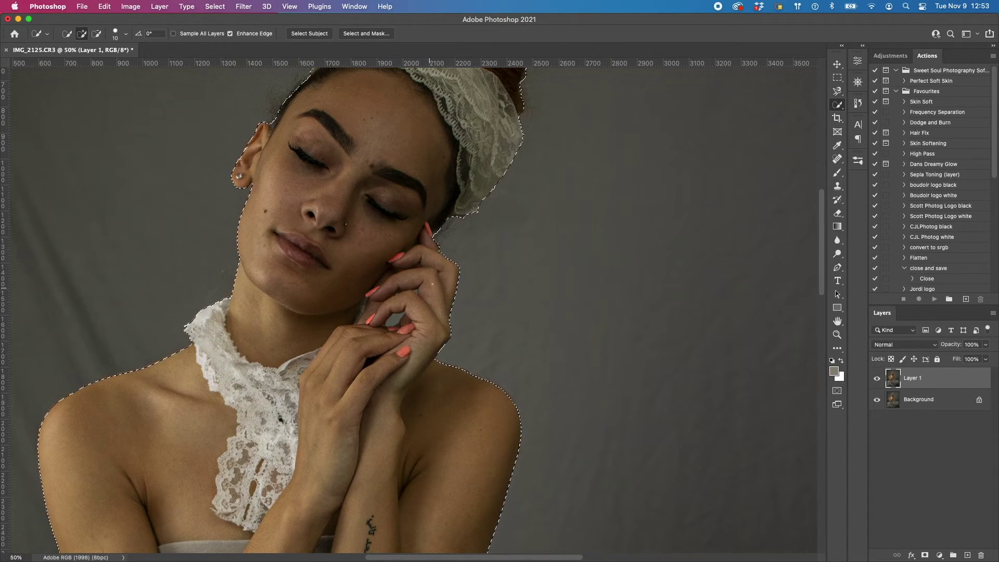
{"action": "left_click", "coordinate": [394, 321], "text": "alt"}
{"action": "scroll", "coordinate": [328, 386], "scroll_direction": "down", "scroll_amount": 5}
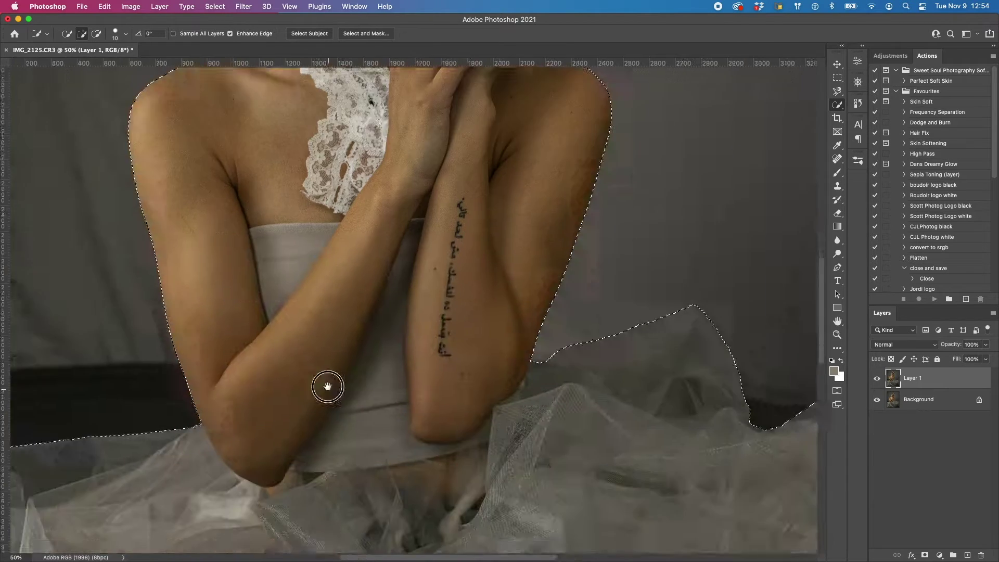
{"action": "key", "text": "super+0"}
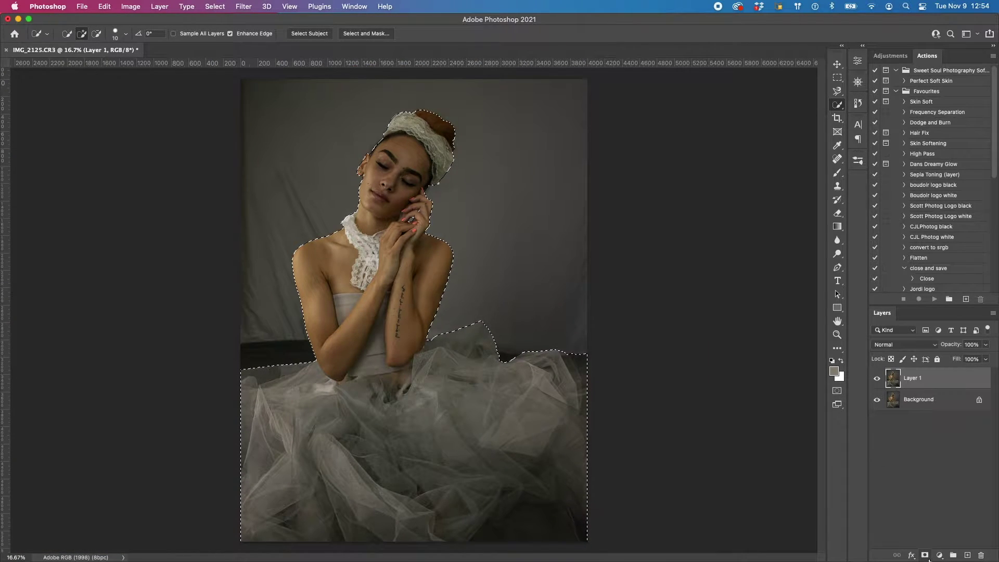
Add a Levels adjustment to the selection with white point 227 and midtones 1.36.
{"action": "left_click", "coordinate": [940, 555]}
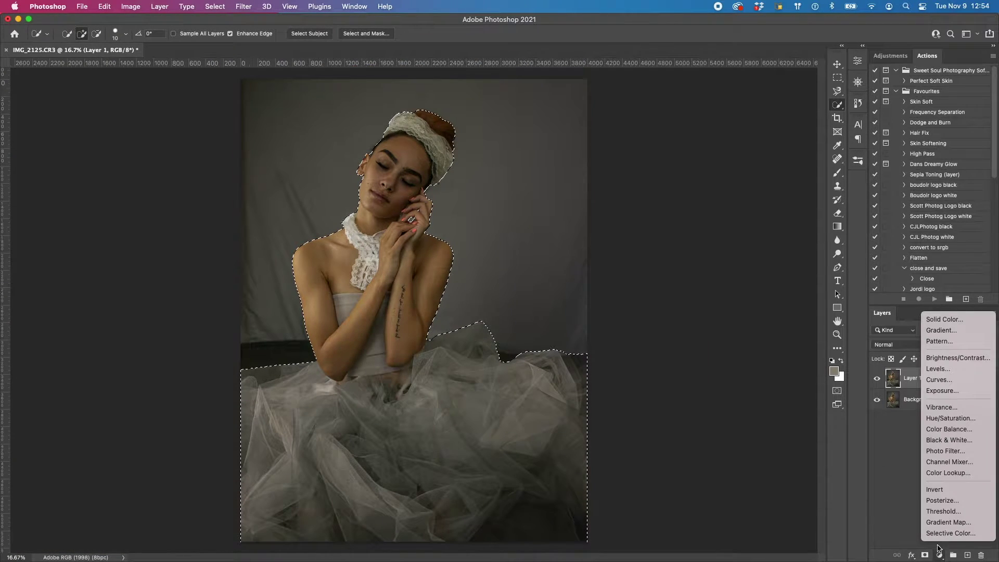
{"action": "left_click", "coordinate": [940, 369]}
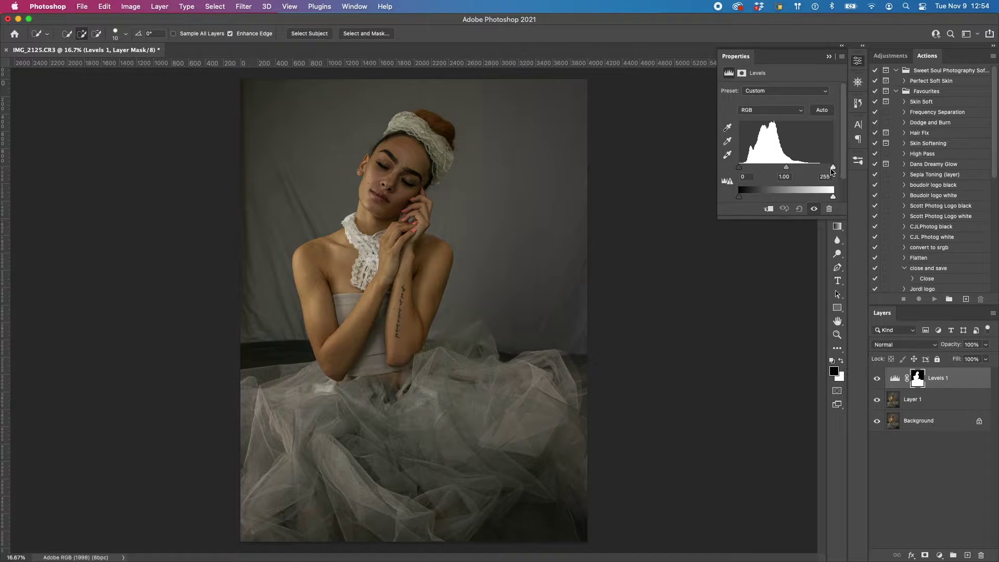
{"action": "left_click_drag", "start_coordinate": [833, 167], "coordinate": [774, 173]}
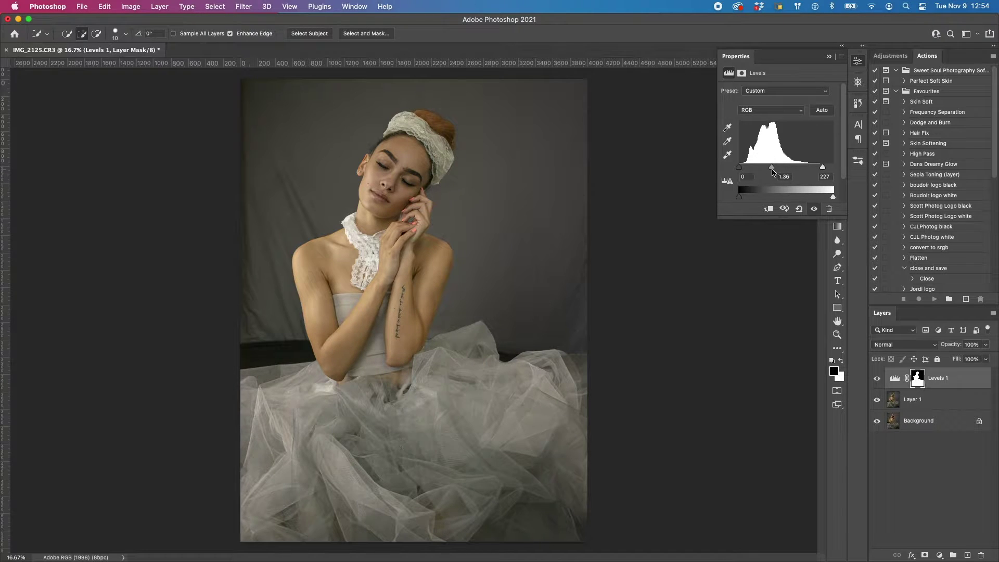
{"action": "left_click", "coordinate": [813, 209]}
{"action": "left_click", "coordinate": [813, 209]}
Undo an accidental Levels mask move and pan the view to the ballerina's face.
{"action": "left_click", "coordinate": [936, 487]}
{"action": "key", "text": "super+equal"}
{"action": "key", "text": "super+equal"}
{"action": "key", "text": "super+equal"}
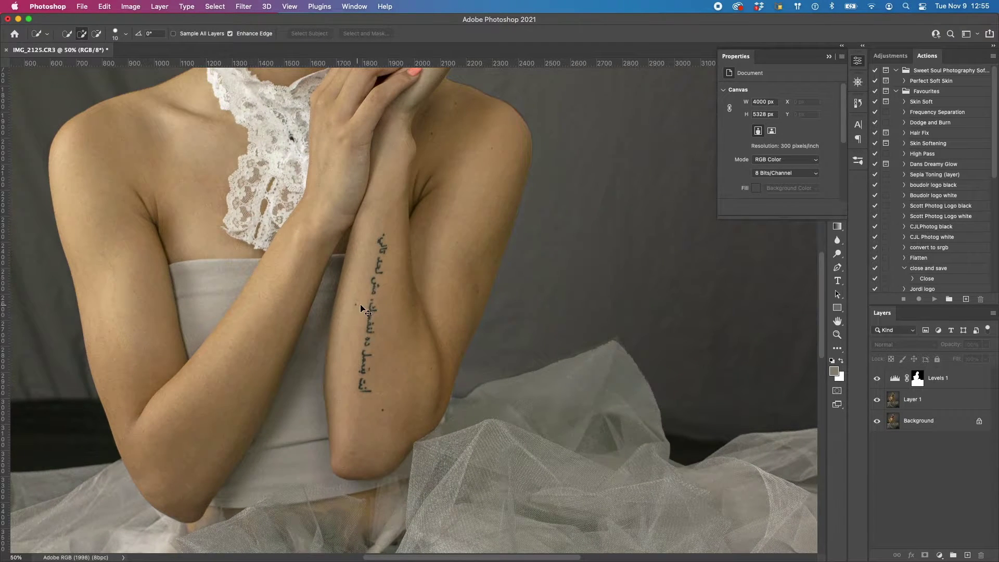
{"action": "mouse_move", "coordinate": [360, 304]}
{"action": "left_mouse_down"}
{"action": "mouse_move", "coordinate": [355, 321]}
{"action": "mouse_move", "coordinate": [353, 293]}
{"action": "mouse_move", "coordinate": [346, 312]}
{"action": "left_mouse_up"}
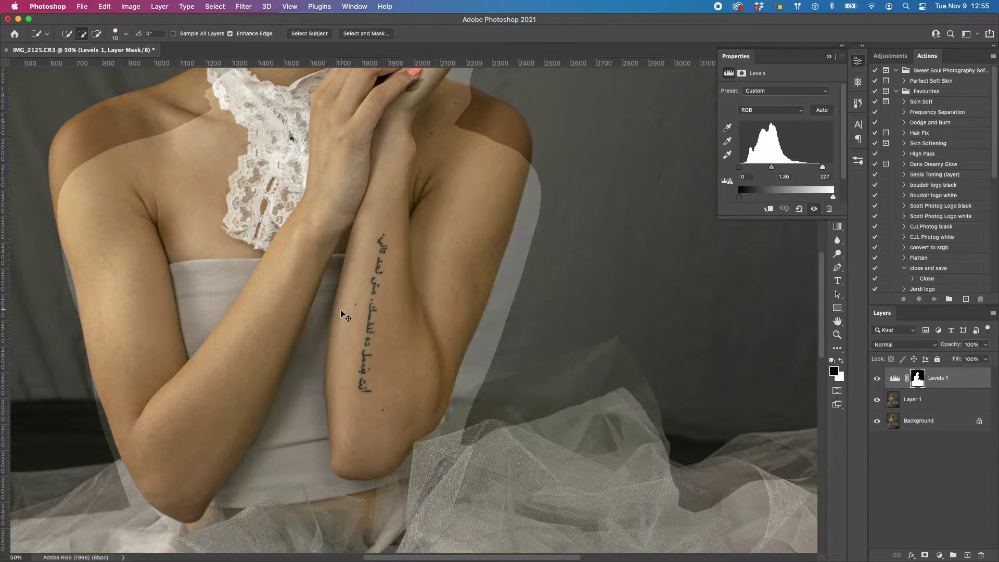
{"action": "key", "text": "super+z"}
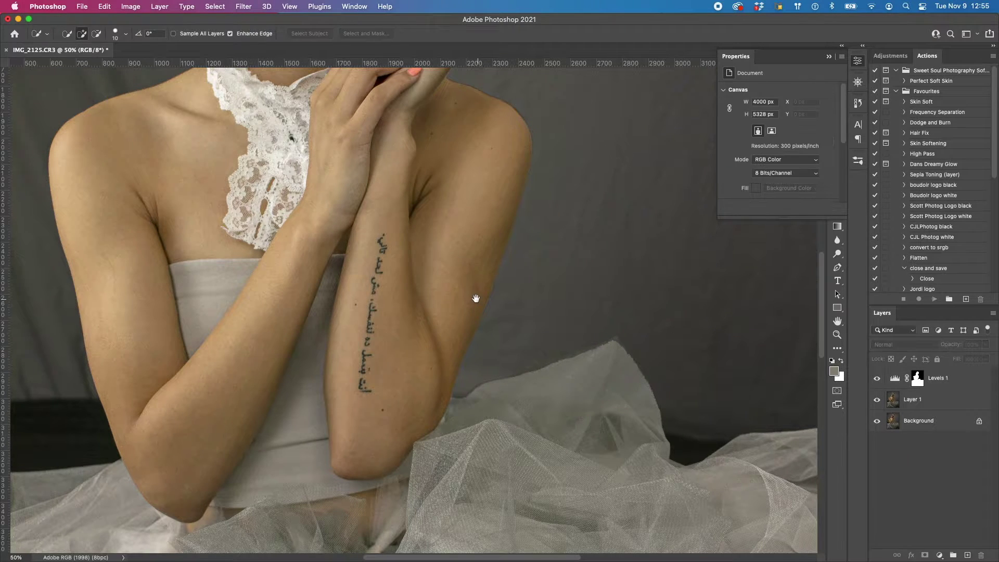
{"action": "left_click_drag", "start_coordinate": [464, 307], "coordinate": [445, 393]}
{"action": "left_click_drag", "start_coordinate": [428, 290], "coordinate": [438, 305]}
{"action": "scroll", "coordinate": [435, 305], "scroll_direction": "up", "scroll_amount": 6}
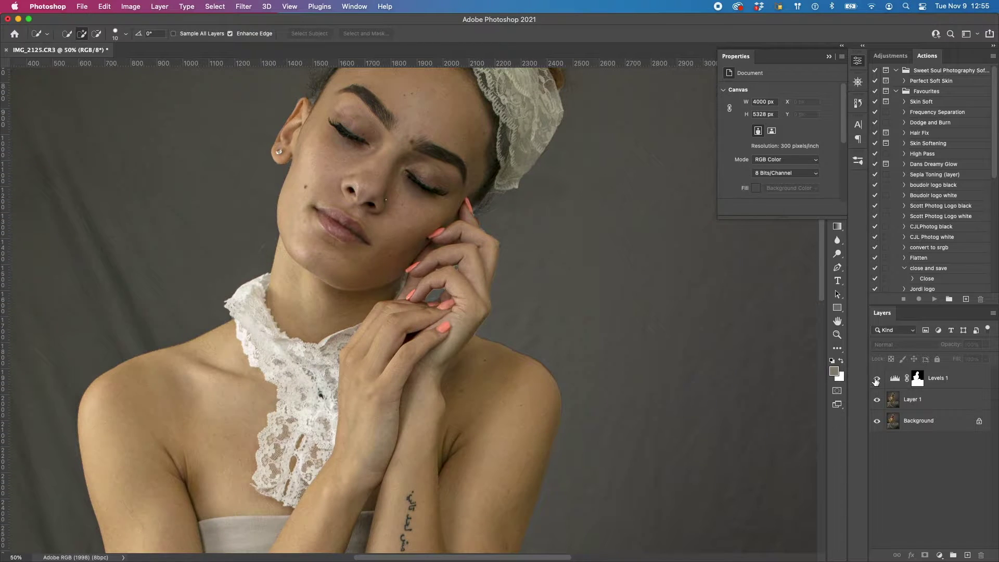
Reset colours to black and white, target the Levels mask, and use a 10 px brush.
{"action": "left_click", "coordinate": [832, 361]}
{"action": "left_click", "coordinate": [914, 381]}
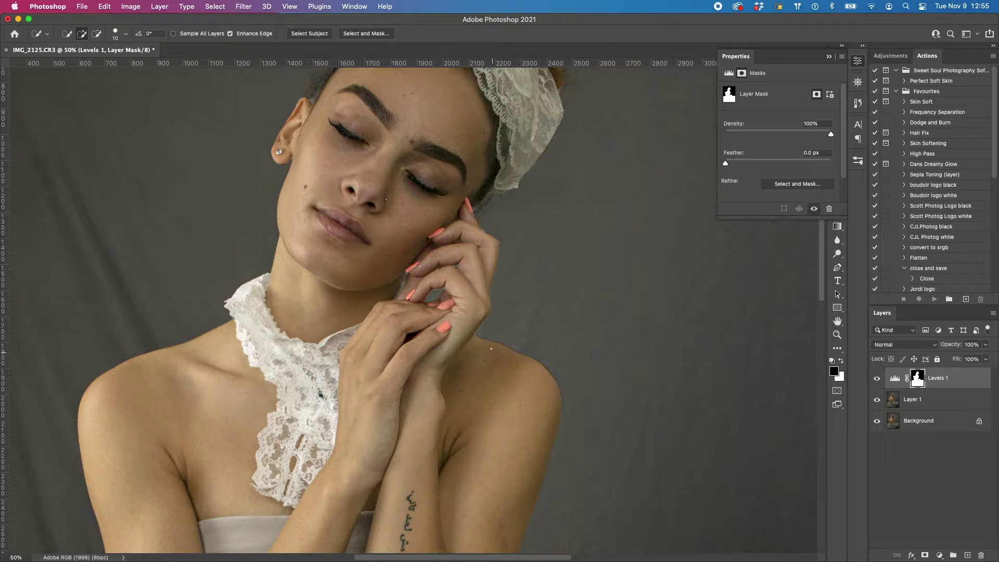
{"action": "key", "text": "b"}
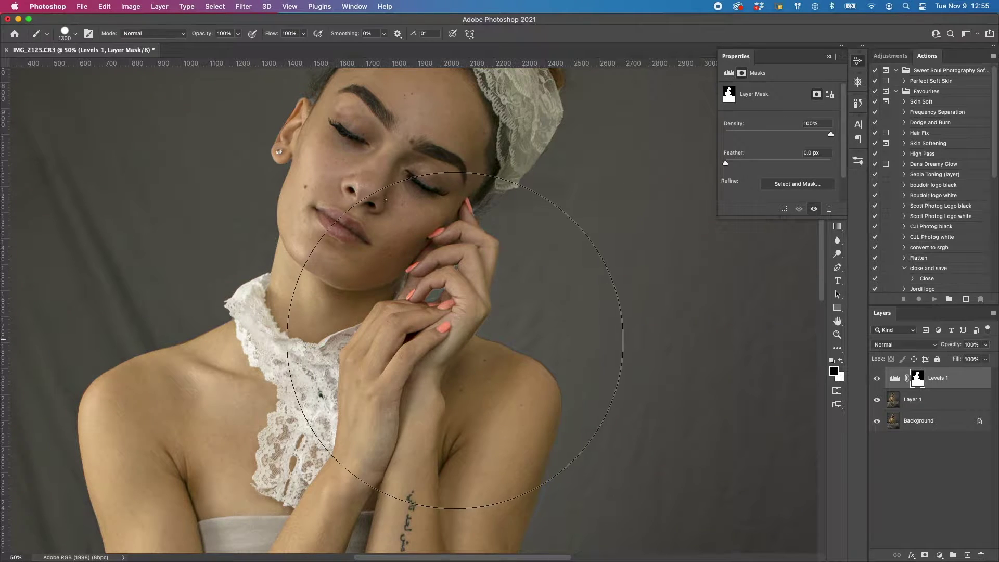
{"action": "key", "text": "bracketleft"}
{"action": "key", "text": "bracketleft"}
{"action": "key", "text": "bracketleft"}
{"action": "key", "text": "bracketleft"}
{"action": "key", "text": "bracketleft"}
{"action": "key", "text": "bracketleft"}
{"action": "key", "text": "bracketleft"}
{"action": "key", "text": "bracketleft"}
{"action": "key", "text": "bracketleft"}
{"action": "key", "text": "bracketleft"}
{"action": "key", "text": "bracketleft"}
{"action": "key", "text": "bracketleft"}
{"action": "key", "text": "bracketleft"}
{"action": "key", "text": "bracketleft"}
{"action": "key", "text": "x"}
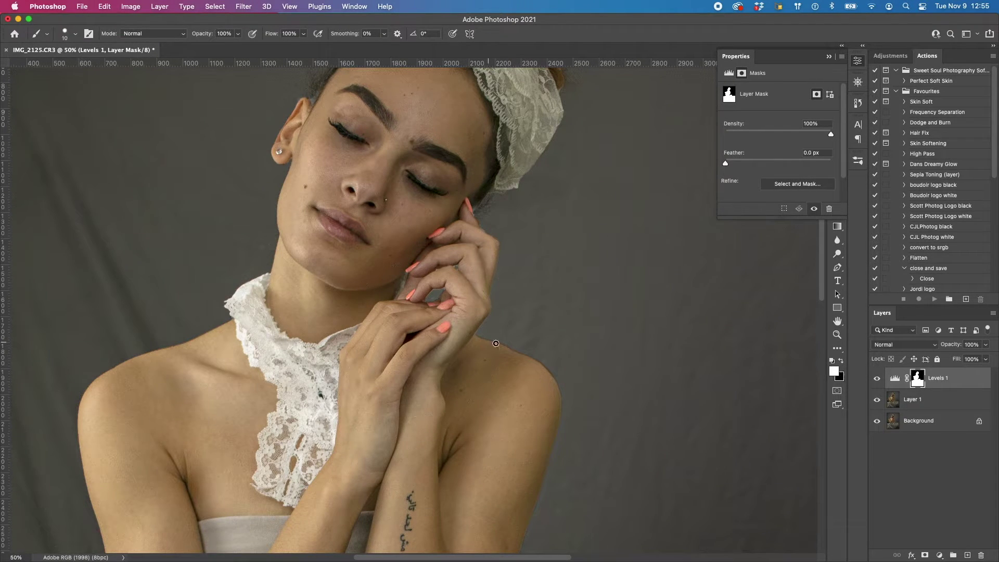
Paint the Levels mask along the fingers and hair edge with a small brush.
{"action": "left_click_drag", "start_coordinate": [550, 380], "coordinate": [545, 373]}
{"action": "left_click_drag", "start_coordinate": [496, 251], "coordinate": [399, 356]}
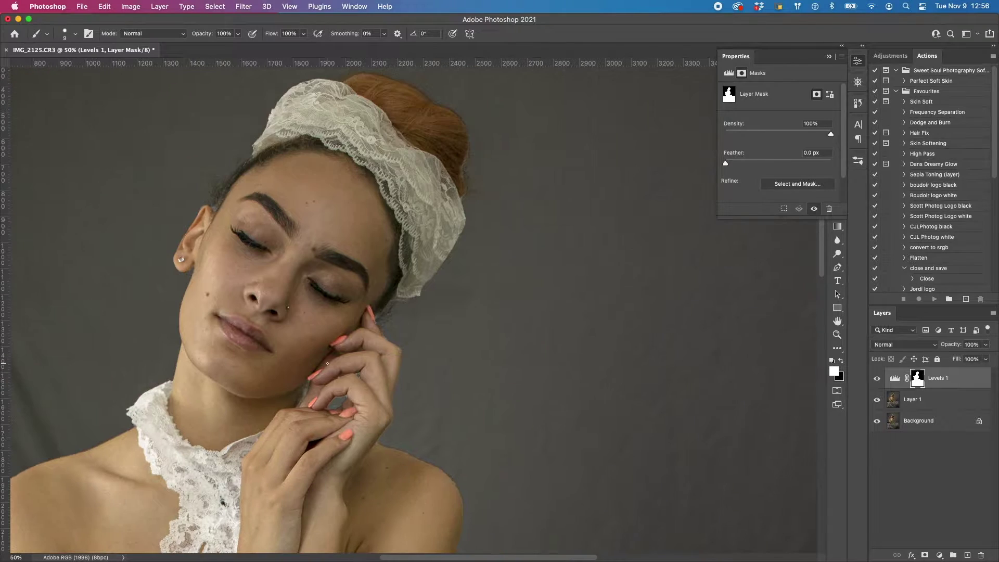
{"action": "key", "text": "x"}
{"action": "key", "text": "super+plus"}
{"action": "key", "text": "super+plus"}
{"action": "key", "text": "bracketleft"}
{"action": "key", "text": "bracketleft"}
{"action": "key", "text": "bracketleft"}
{"action": "key", "text": "bracketleft"}
{"action": "key", "text": "bracketleft"}
{"action": "key", "text": "x"}
{"action": "key", "text": "x"}
{"action": "scroll", "coordinate": [419, 297], "scroll_direction": "up", "scroll_amount": 3}
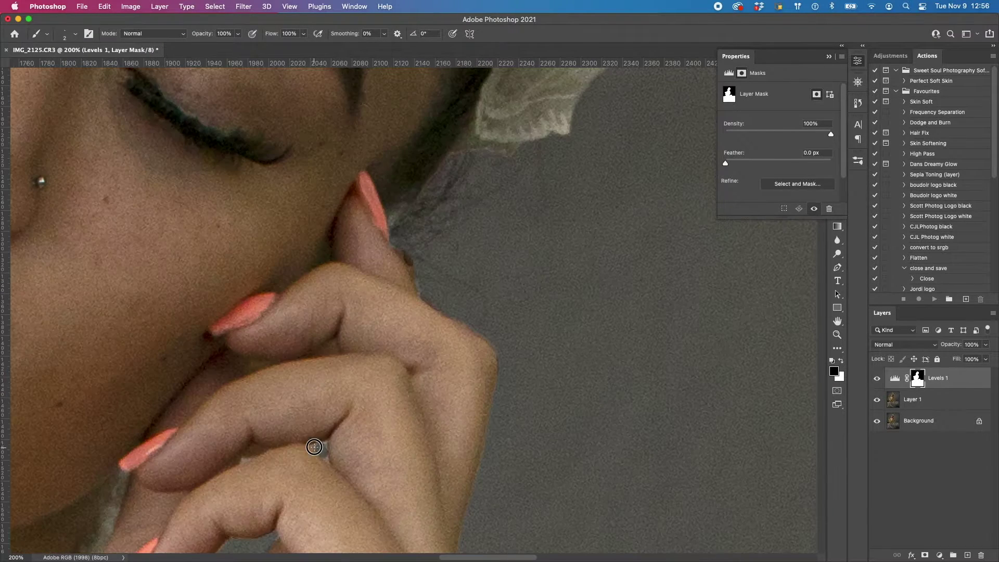
{"action": "key", "text": "bracketright"}
{"action": "key", "text": "bracketright"}
{"action": "scroll", "coordinate": [416, 296], "scroll_direction": "down", "scroll_amount": 5}
{"action": "key", "text": "x"}
{"action": "left_click_drag", "start_coordinate": [416, 297], "coordinate": [408, 293]}
{"action": "key", "text": "x"}
{"action": "key", "text": "x"}
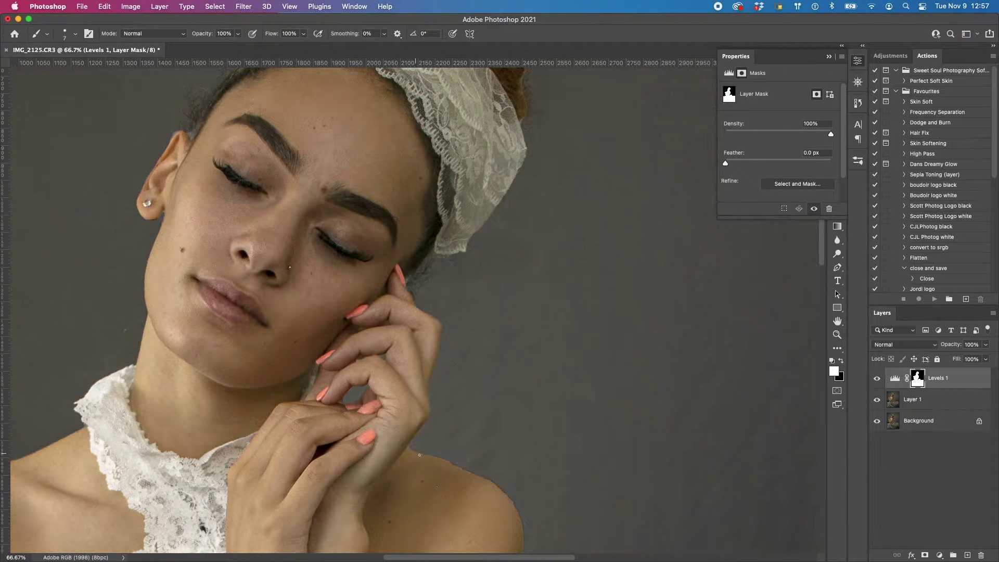
{"action": "mouse_move", "coordinate": [189, 130]}
{"action": "left_mouse_down"}
{"action": "mouse_move", "coordinate": [341, 234]}
{"action": "mouse_move", "coordinate": [358, 213]}
{"action": "mouse_move", "coordinate": [337, 239]}
{"action": "mouse_move", "coordinate": [355, 220]}
{"action": "left_mouse_up"}
{"action": "key", "text": "x"}
{"action": "key", "text": "x"}
{"action": "key", "text": "x"}
Refine the mask along the veil with a larger brush, lowering brush opacity to 17%.
{"action": "key", "text": "x"}
{"action": "key", "text": "x"}
{"action": "left_click_drag", "start_coordinate": [314, 520], "coordinate": [359, 94]}
{"action": "key", "text": "bracketright"}
{"action": "key", "text": "bracketright"}
{"action": "key", "text": "bracketright"}
{"action": "key", "text": "bracketright"}
{"action": "key", "text": "bracketright"}
{"action": "key", "text": "bracketright"}
{"action": "key", "text": "super+minus"}
{"action": "key", "text": "super+minus"}
{"action": "key", "text": "super+minus"}
{"action": "left_click_drag", "start_coordinate": [639, 374], "coordinate": [468, 342]}
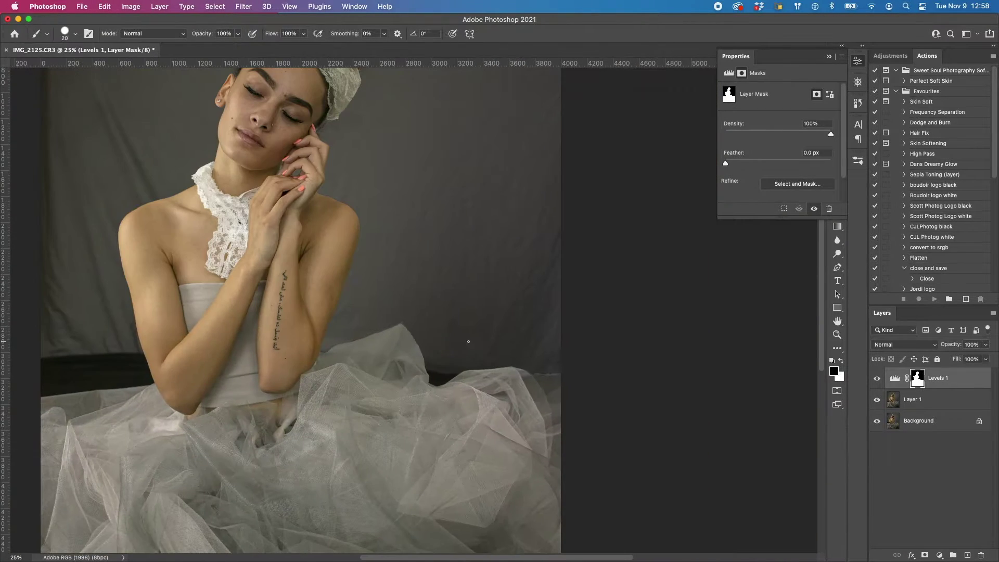
{"action": "key", "text": "x"}
{"action": "left_click_drag", "start_coordinate": [365, 338], "coordinate": [401, 325]}
{"action": "key", "text": "bracketright"}
{"action": "key", "text": "bracketright"}
{"action": "key", "text": "bracketright"}
{"action": "key", "text": "x"}
{"action": "key", "text": "x"}
{"action": "key", "text": "x"}
{"action": "key", "text": "x"}
{"action": "key", "text": "1"}
{"action": "key", "text": "7"}
{"action": "key", "text": "bracketleft"}
{"action": "scroll", "coordinate": [292, 214], "scroll_direction": "down", "scroll_amount": 1}
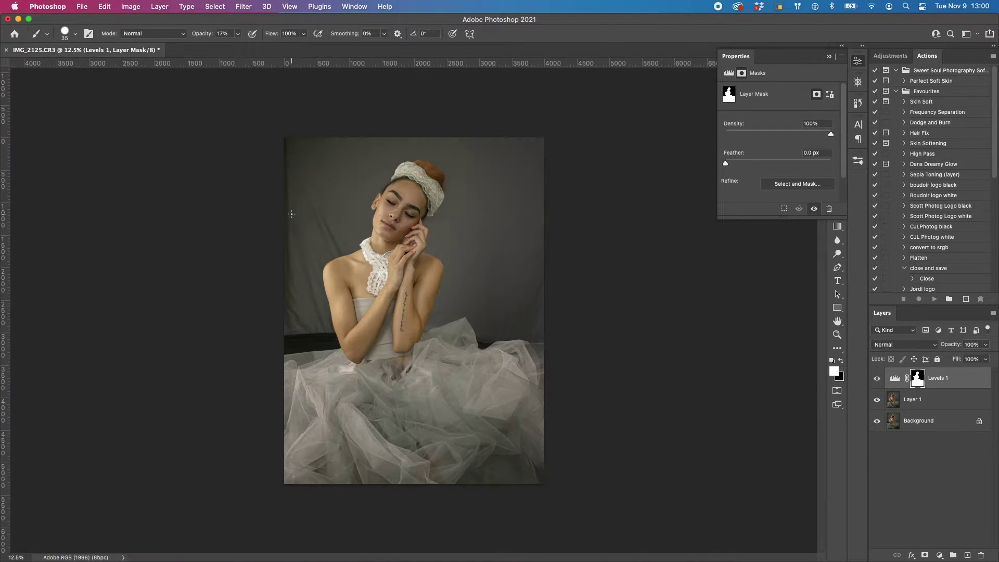
{"action": "left_click", "coordinate": [943, 534]}
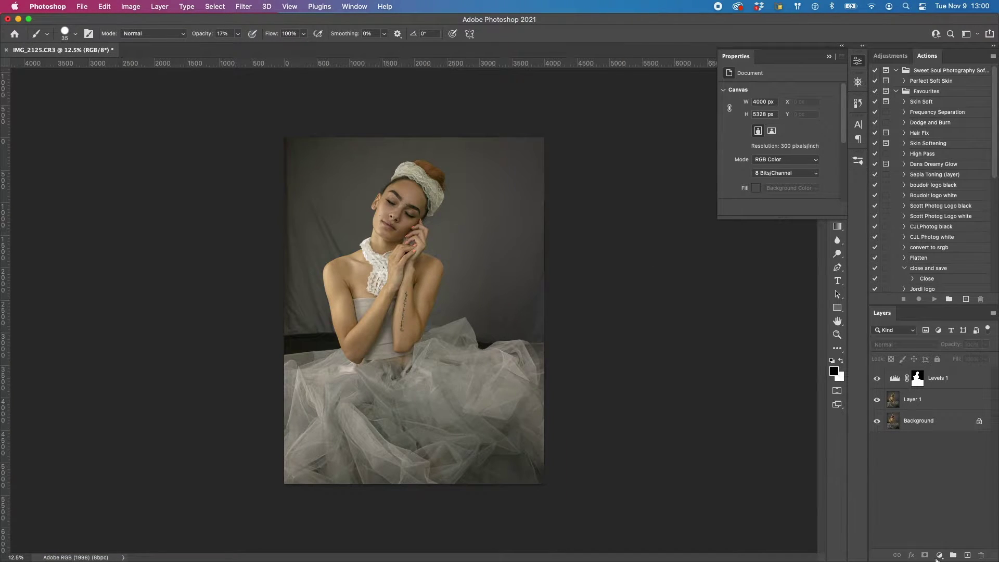
Add a Curves layer with a copy of the Levels mask, inverted to target the background.
{"action": "left_click", "coordinate": [939, 556]}
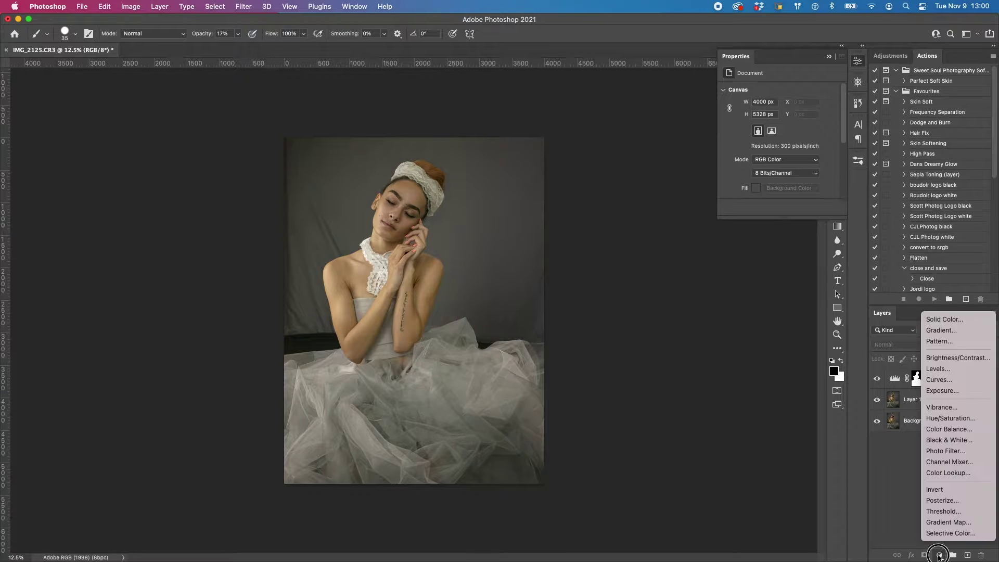
{"action": "left_click", "coordinate": [955, 380]}
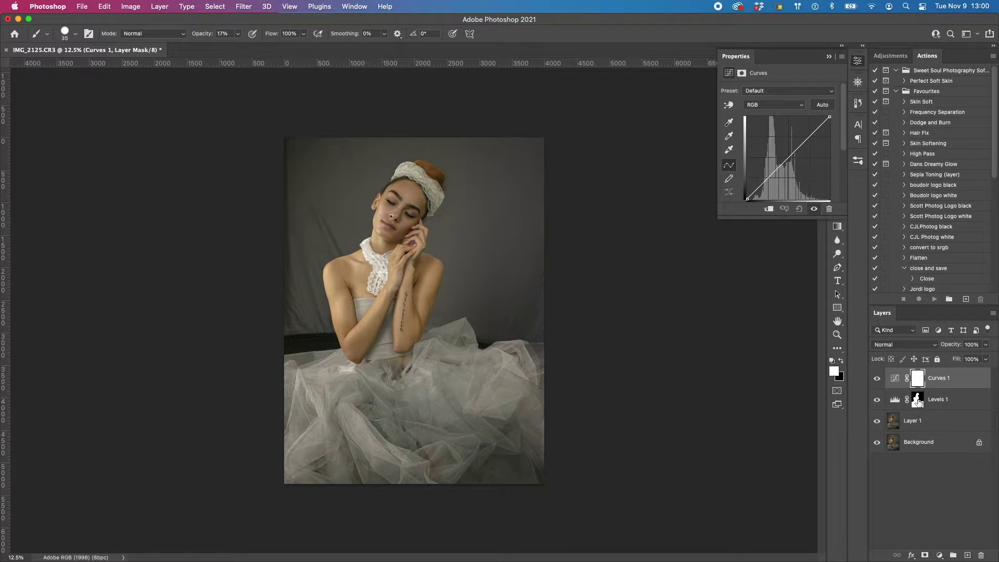
{"action": "left_click_drag", "start_coordinate": [918, 403], "coordinate": [917, 378]}
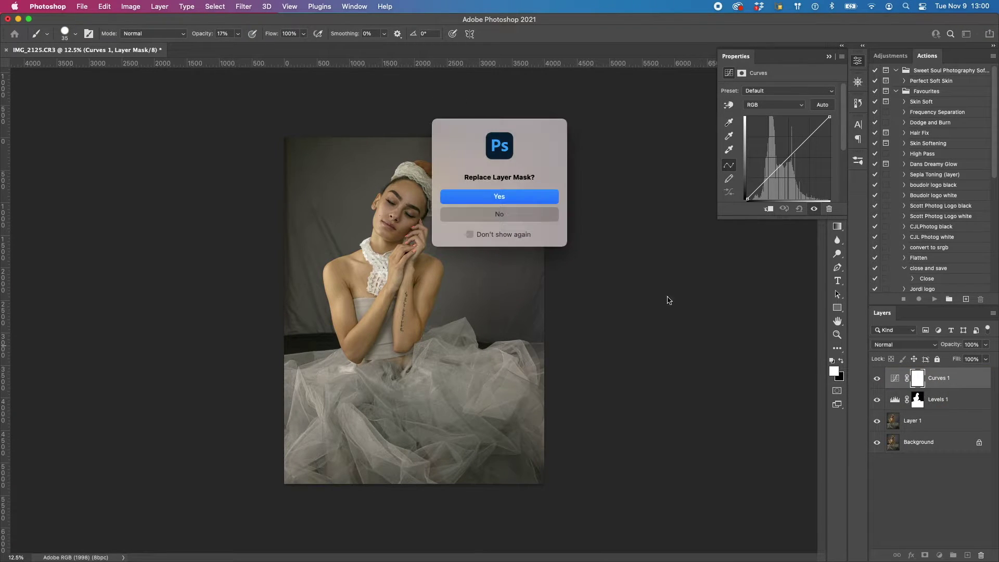
{"action": "left_click", "coordinate": [547, 201]}
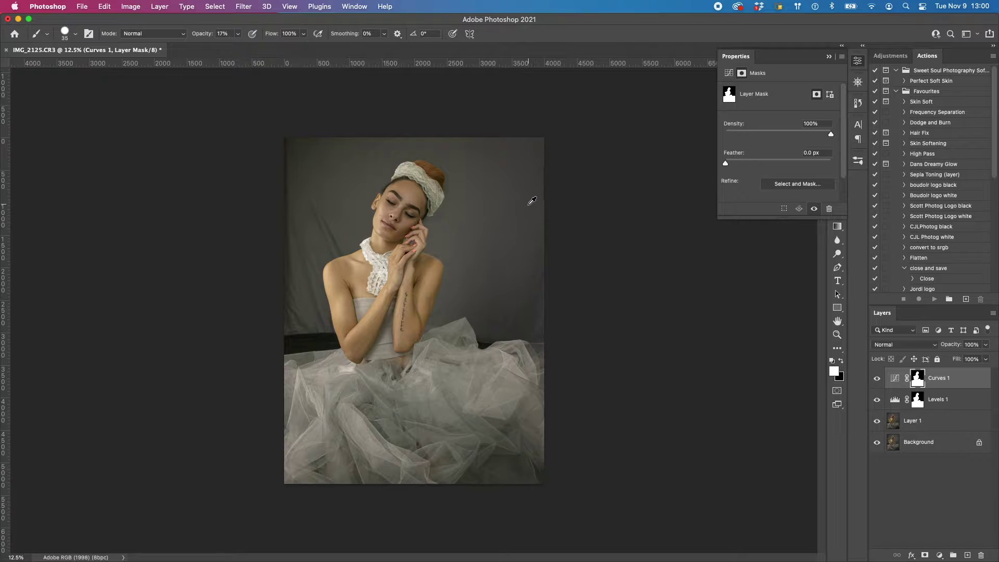
{"action": "key", "text": "super+i"}
Dip the curve slightly and pull its white endpoint down to darken the background.
{"action": "left_click", "coordinate": [894, 378]}
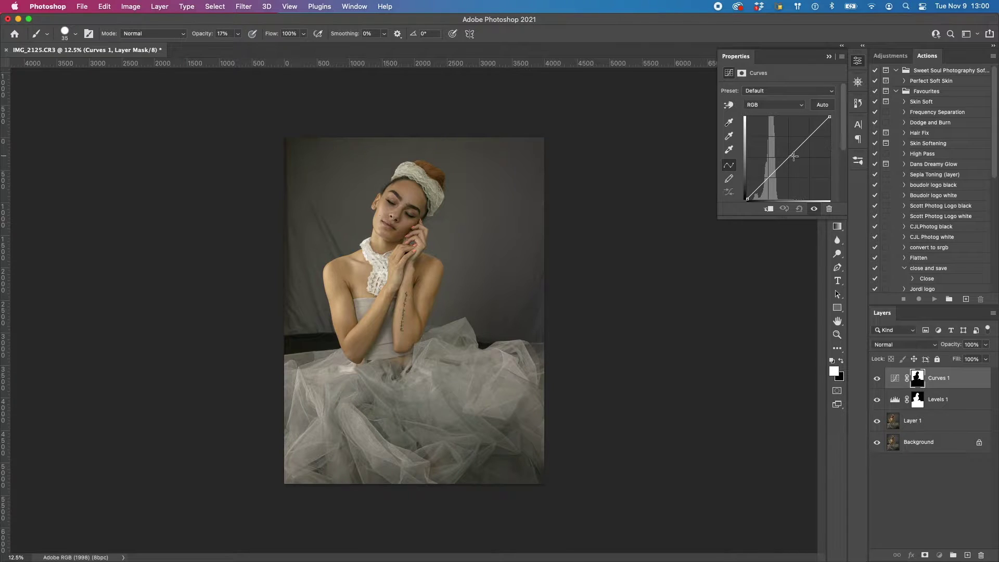
{"action": "left_click_drag", "start_coordinate": [789, 156], "coordinate": [791, 158]}
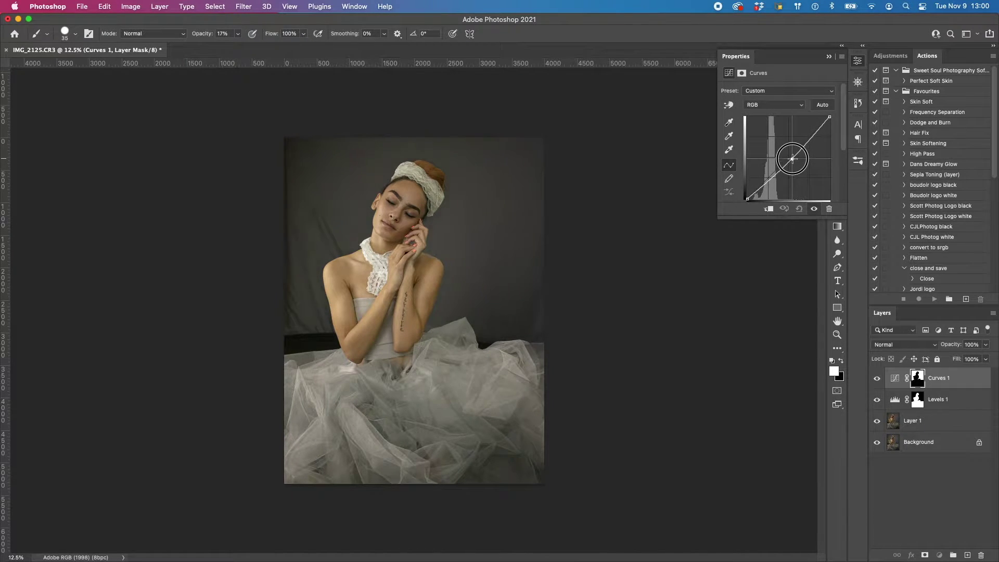
{"action": "left_click", "coordinate": [748, 198]}
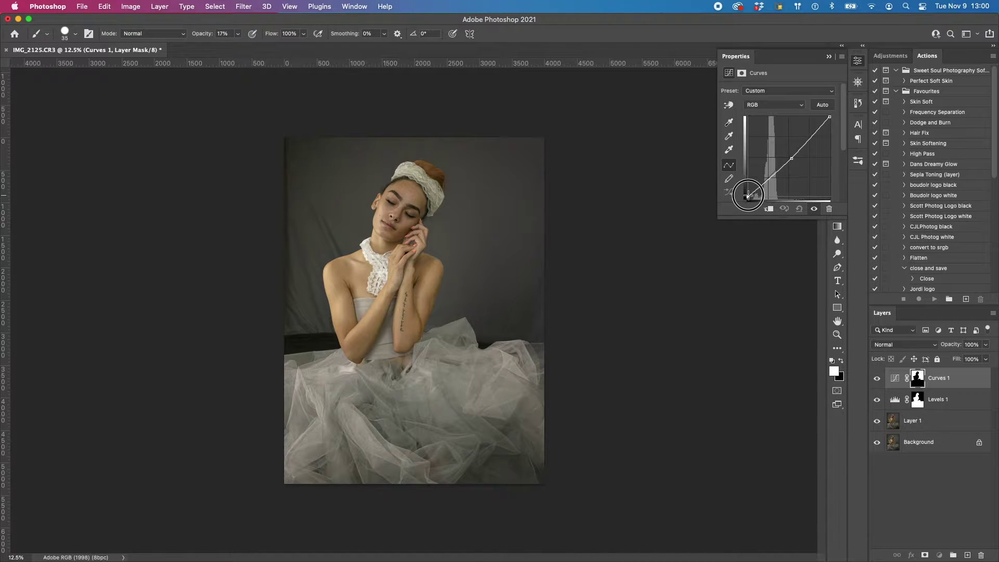
{"action": "left_click_drag", "start_coordinate": [832, 115], "coordinate": [822, 118]}
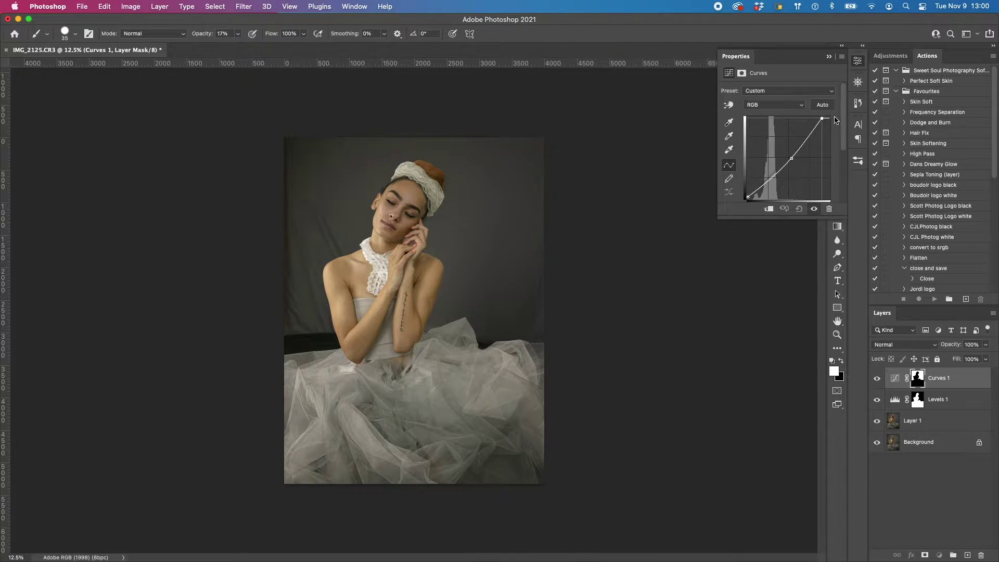
{"action": "left_click", "coordinate": [814, 209]}
{"action": "left_click", "coordinate": [814, 208]}
{"action": "left_click", "coordinate": [943, 502]}
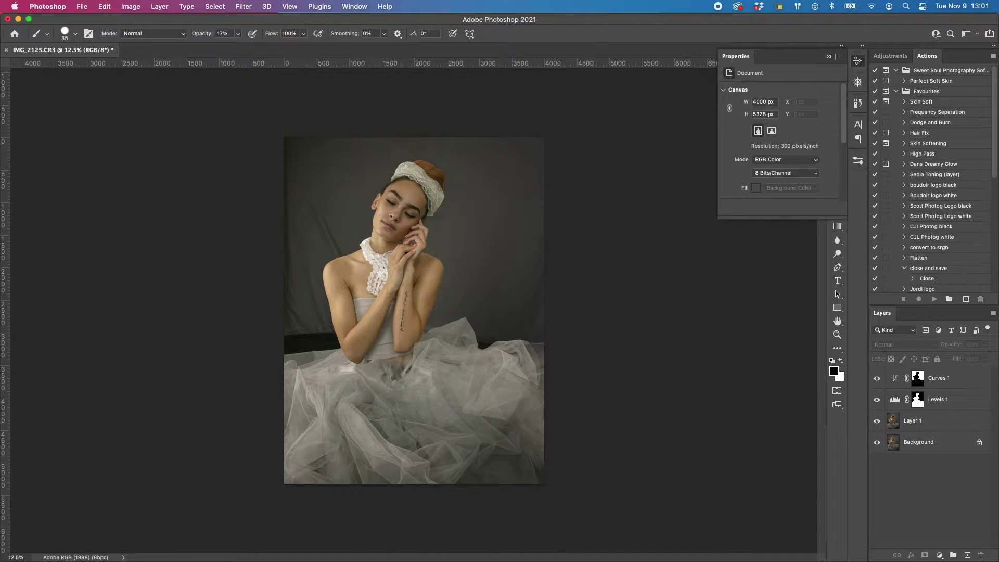
{"action": "left_click", "coordinate": [992, 315]}
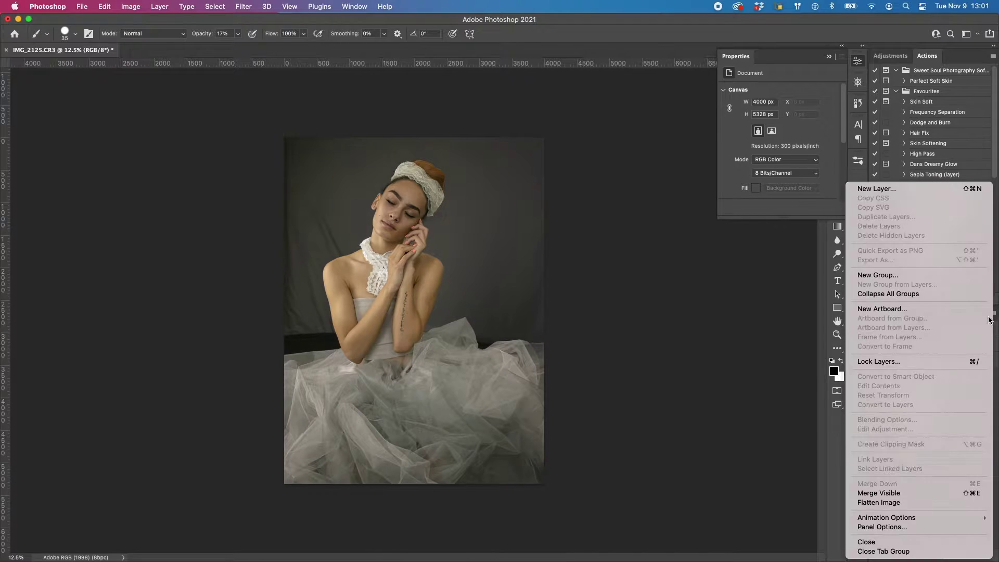
Merge visible layers into the Background and duplicate it to Layer 1.
{"action": "left_click", "coordinate": [891, 493]}
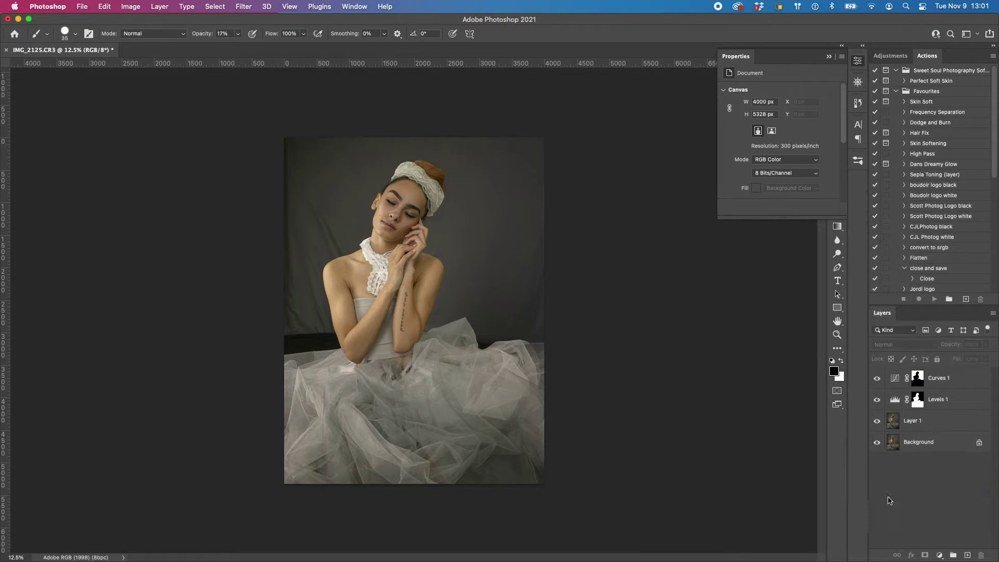
{"action": "left_click", "coordinate": [830, 57]}
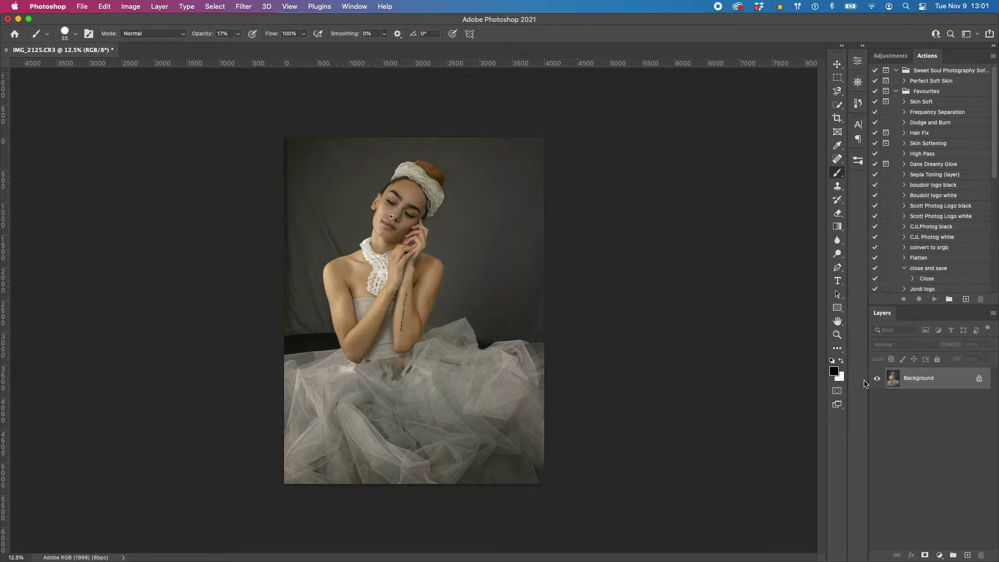
{"action": "key", "text": "super+j"}
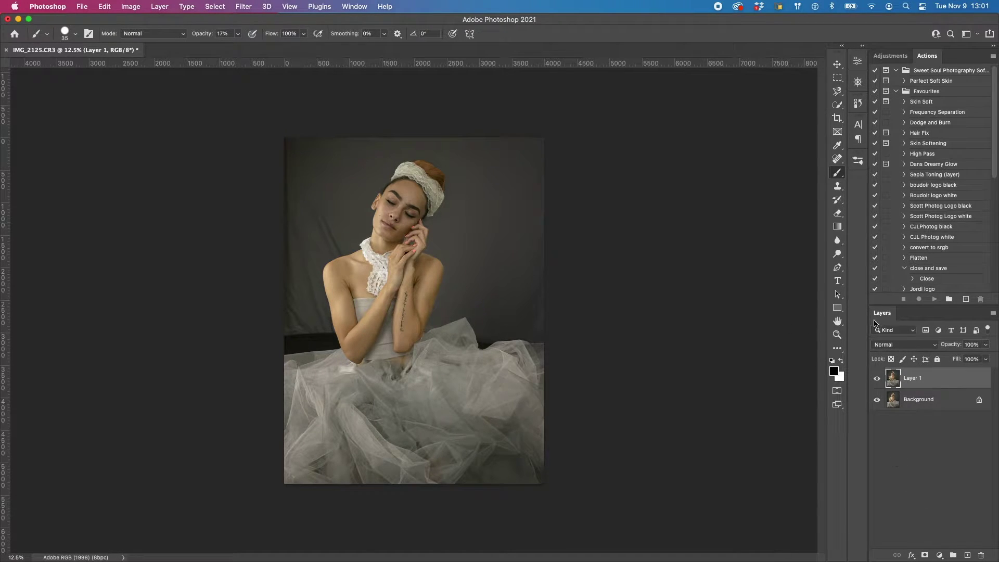
Select the model with Select Subject and invert the selection to the backdrop.
{"action": "left_click", "coordinate": [837, 104]}
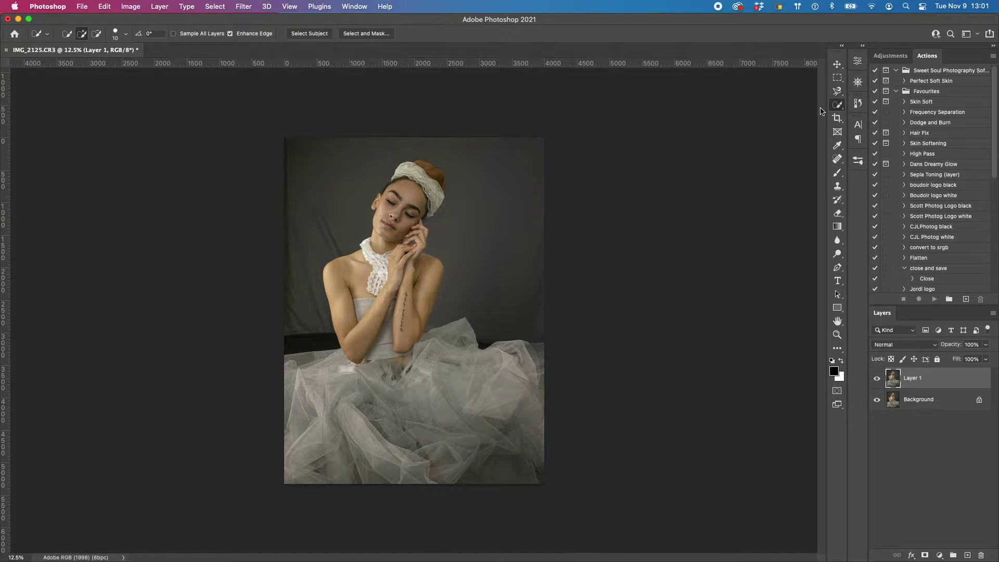
{"action": "left_click", "coordinate": [314, 34]}
{"action": "left_click_drag", "start_coordinate": [329, 357], "coordinate": [294, 359]}
{"action": "left_click", "coordinate": [217, 7]}
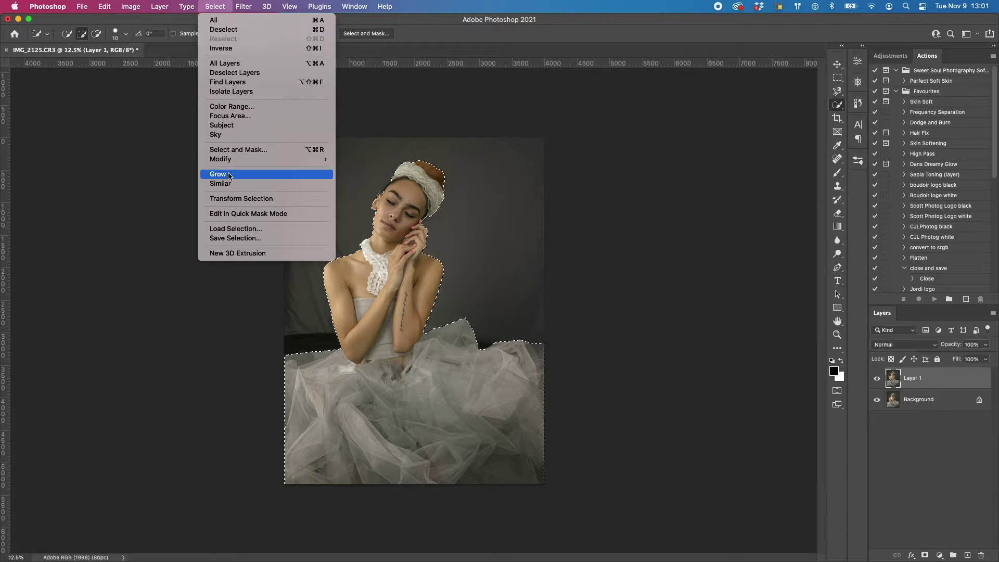
{"action": "left_click", "coordinate": [234, 47]}
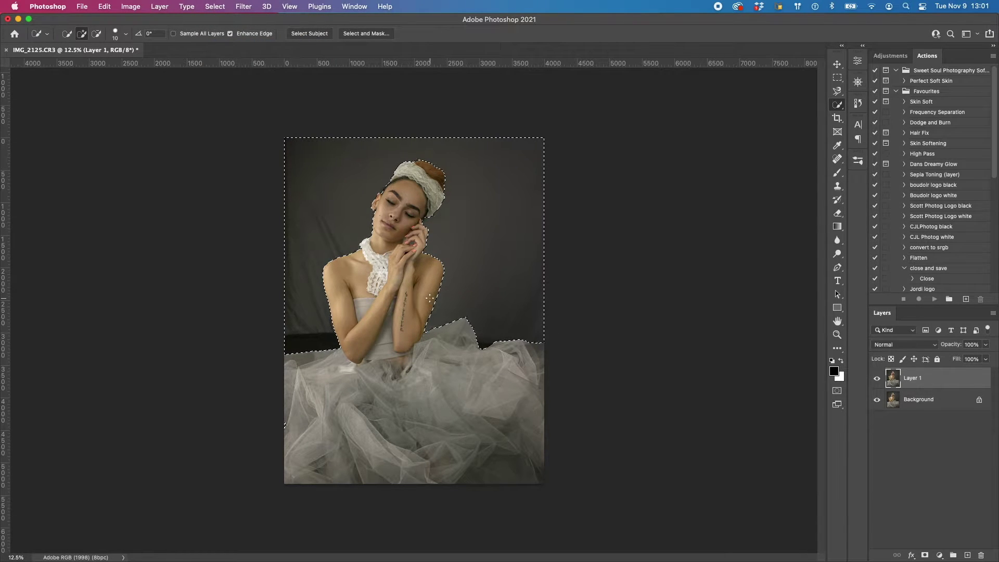
Clone Stamp over the blotchy backdrop with a 600 px brush, then deselect.
{"action": "key", "text": "s"}
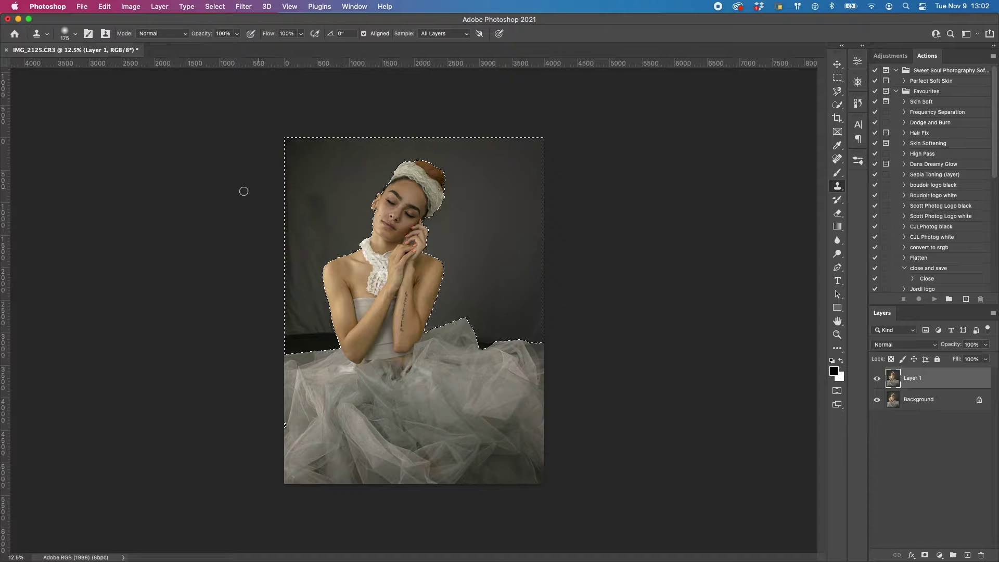
{"action": "mouse_move", "coordinate": [322, 347]}
{"action": "left_mouse_down"}
{"action": "mouse_move", "coordinate": [292, 267]}
{"action": "mouse_move", "coordinate": [314, 265]}
{"action": "left_mouse_up"}
{"action": "left_click_drag", "start_coordinate": [494, 340], "coordinate": [476, 336]}
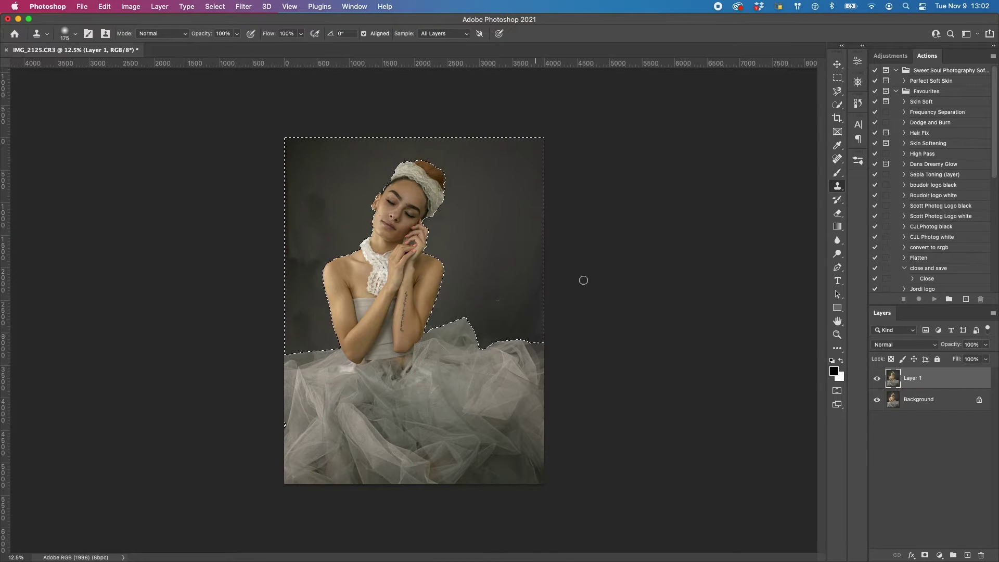
{"action": "key", "text": "bracketright"}
{"action": "key", "text": "bracketright"}
{"action": "key", "text": "bracketright"}
{"action": "key", "text": "bracketright"}
{"action": "key", "text": "bracketright"}
{"action": "key", "text": "bracketright"}
{"action": "left_click", "coordinate": [312, 212], "text": "alt"}
{"action": "left_click", "coordinate": [314, 342]}
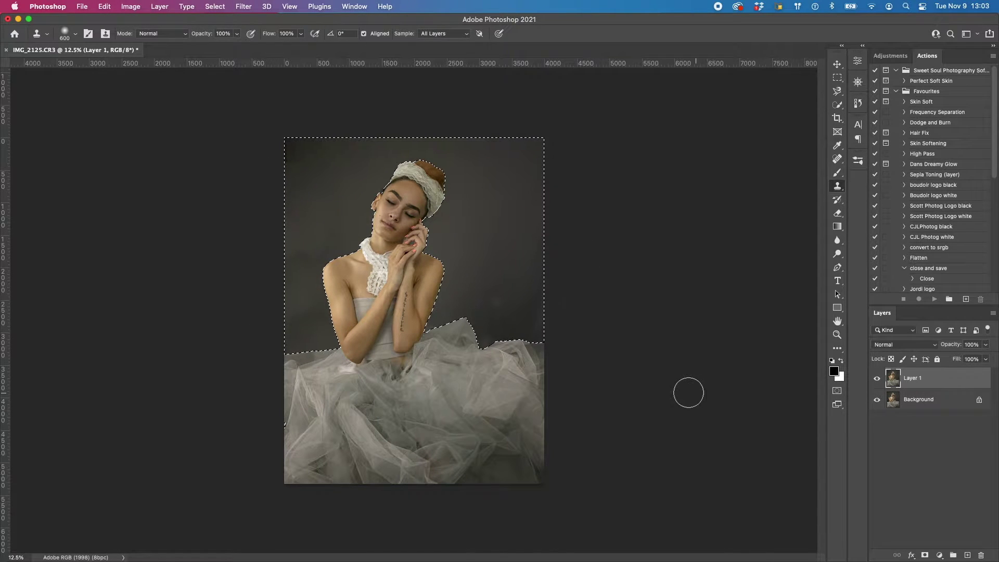
{"action": "key", "text": "super+d"}
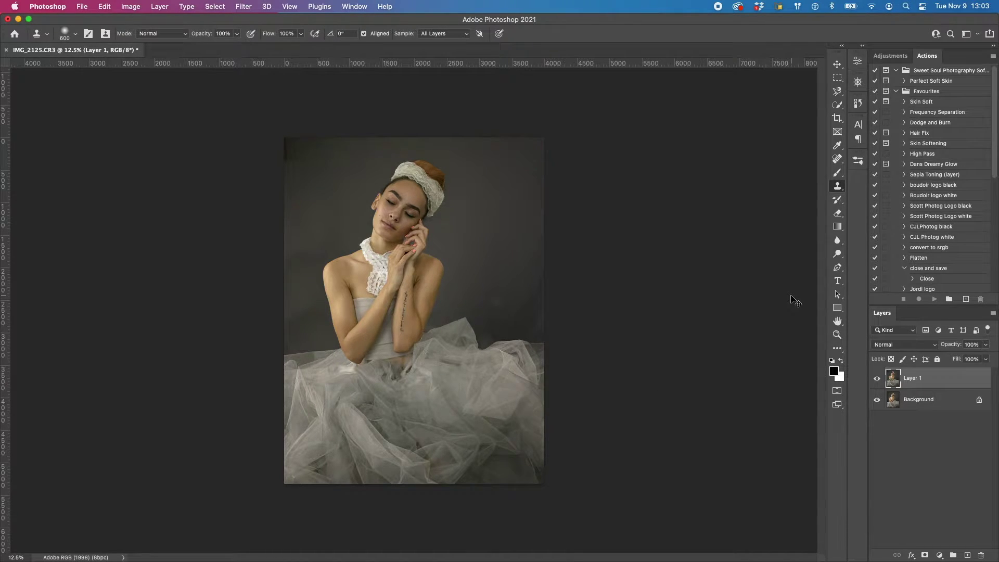
{"action": "left_click", "coordinate": [994, 313]}
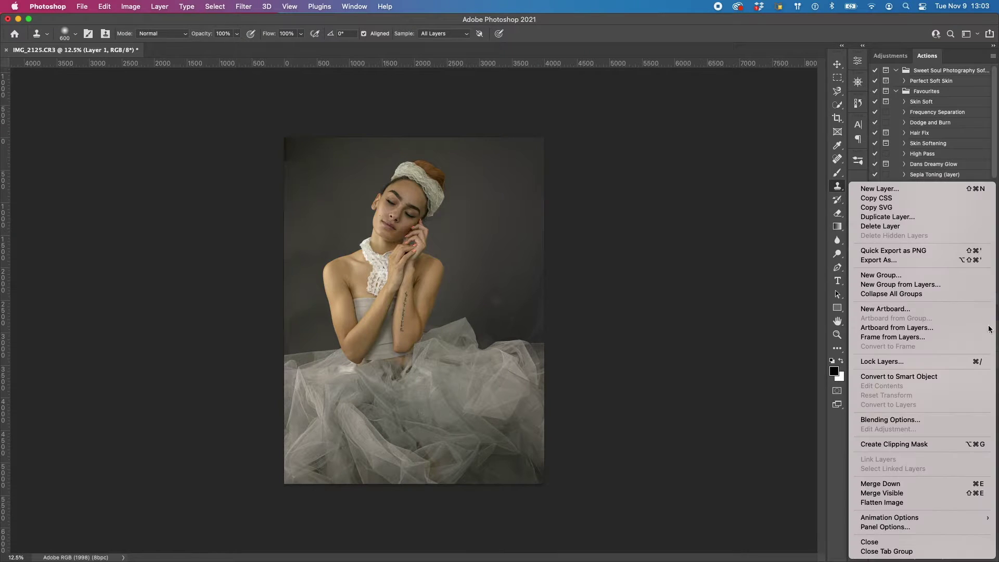
Flatten the cloned layer into the Background and duplicate it to a new Layer 1.
{"action": "left_click", "coordinate": [894, 500]}
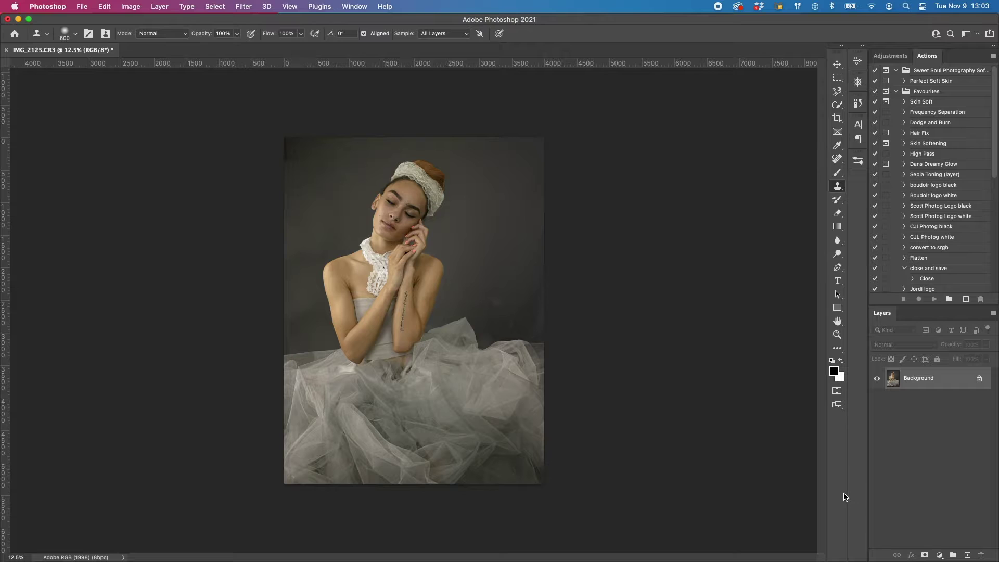
{"action": "key", "text": "super+z"}
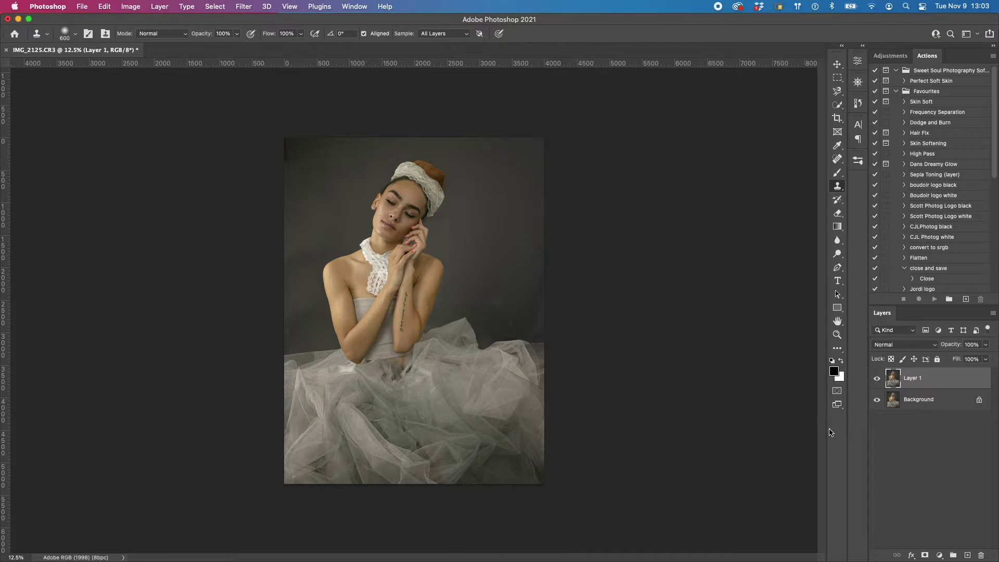
{"action": "key", "text": "super+equal"}
{"action": "key", "text": "super+equal"}
{"action": "key", "text": "super+equal"}
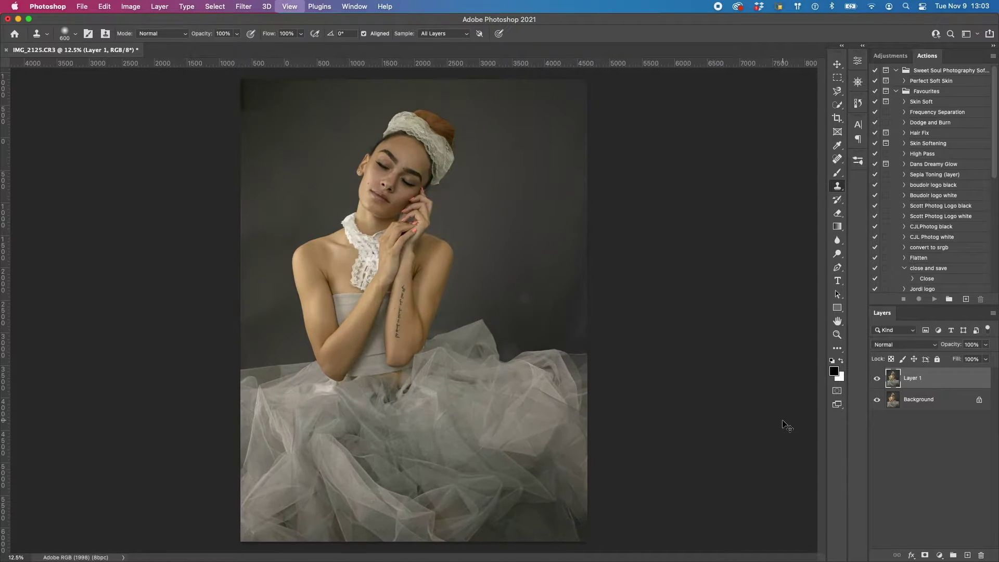
{"action": "scroll", "coordinate": [306, 326], "scroll_direction": "up", "scroll_amount": 6}
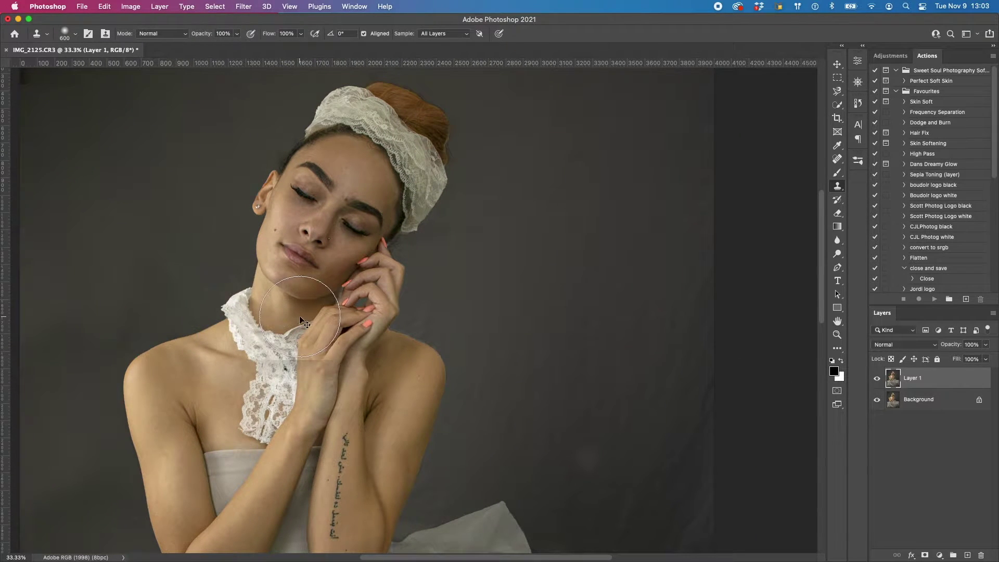
{"action": "key", "text": "super+e"}
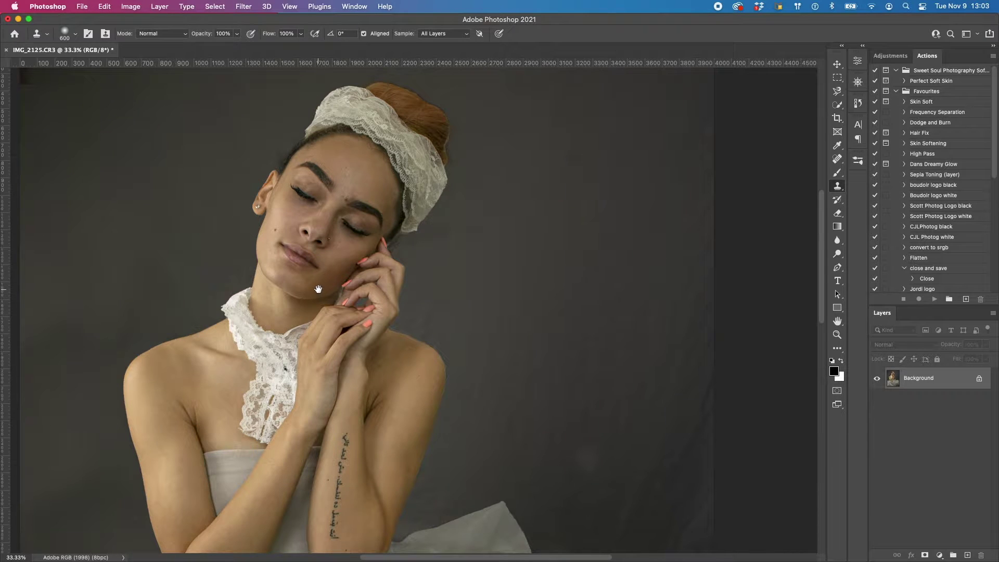
{"action": "scroll", "coordinate": [318, 292], "scroll_direction": "up", "scroll_amount": 2}
{"action": "key", "text": "super+j"}
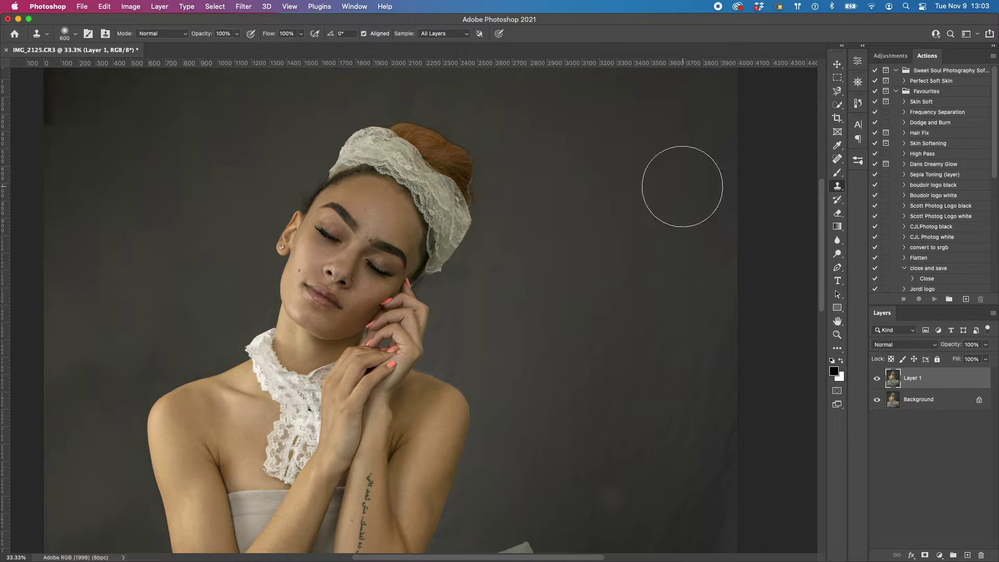
{"action": "key", "text": "j"}
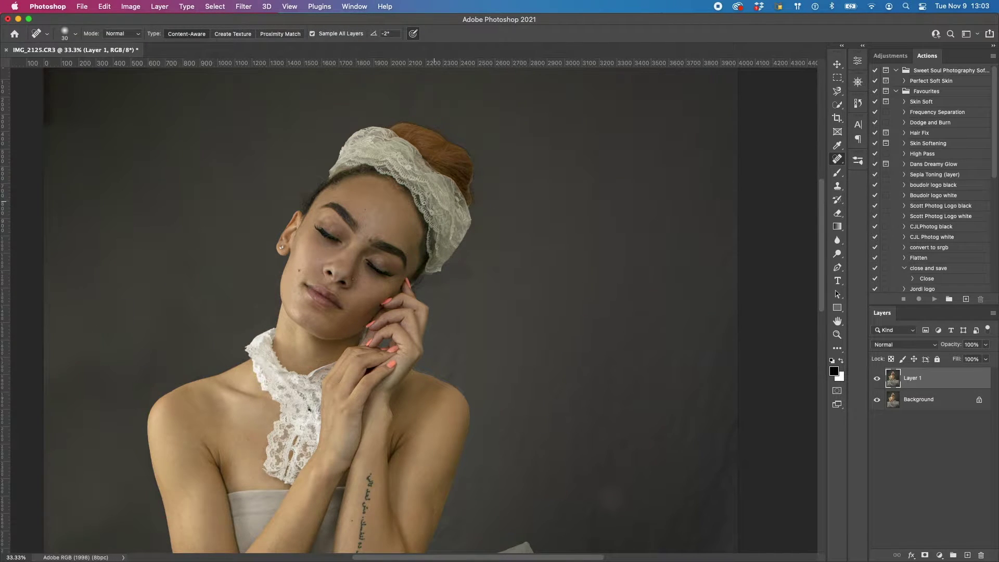
Spot-heal the forehead blemishes, the dark mole, the cheek spot and the mark under the eye.
{"action": "left_click", "coordinate": [334, 197]}
{"action": "left_click", "coordinate": [371, 209]}
{"action": "left_click", "coordinate": [374, 205]}
{"action": "left_click", "coordinate": [380, 204]}
{"action": "left_click", "coordinate": [380, 221]}
{"action": "left_click", "coordinate": [377, 223]}
{"action": "left_click", "coordinate": [365, 280]}
{"action": "left_click", "coordinate": [377, 277]}
Heal away the forearm tattoo with an 80 px healing brush.
{"action": "scroll", "coordinate": [344, 245], "scroll_direction": "down", "scroll_amount": 5}
{"action": "key", "text": "]"}
{"action": "key", "text": "]"}
{"action": "key", "text": "]"}
{"action": "key", "text": "]"}
{"action": "key", "text": "]"}
{"action": "left_click_drag", "start_coordinate": [410, 371], "coordinate": [396, 476]}
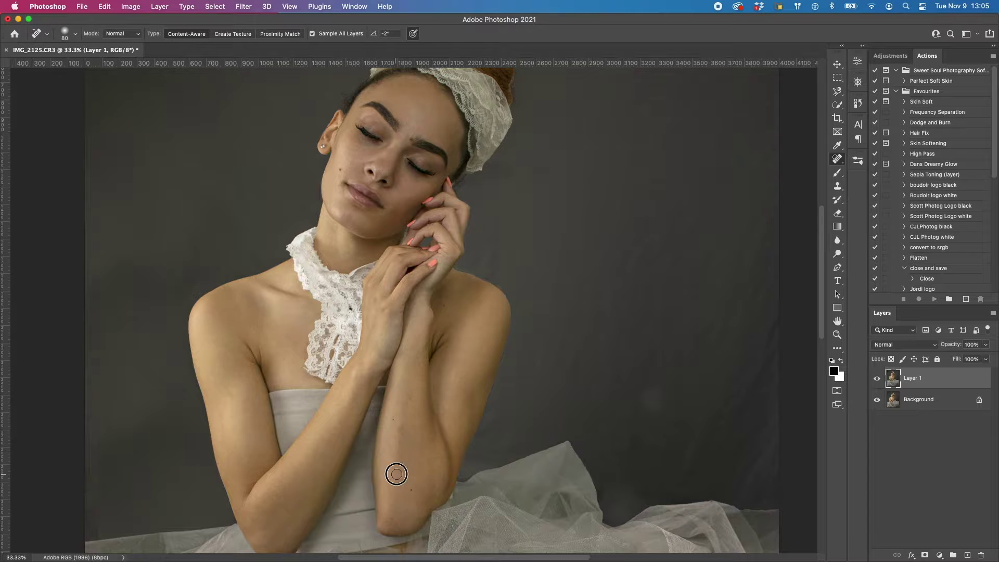
{"action": "key", "text": "super+minus"}
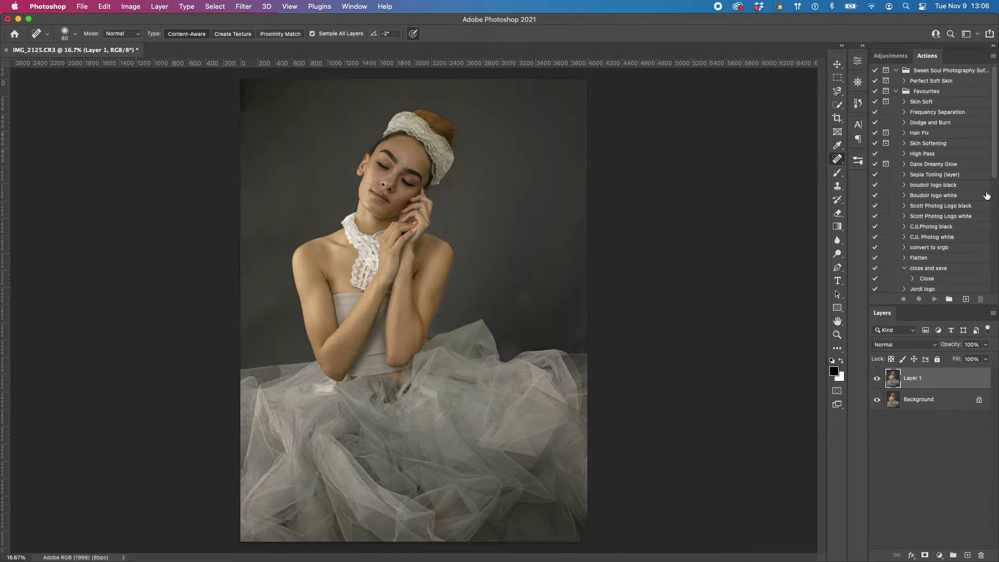
Run the Perfect Soft Skin action and continue past its masking instructions dialog.
{"action": "left_click", "coordinate": [940, 82]}
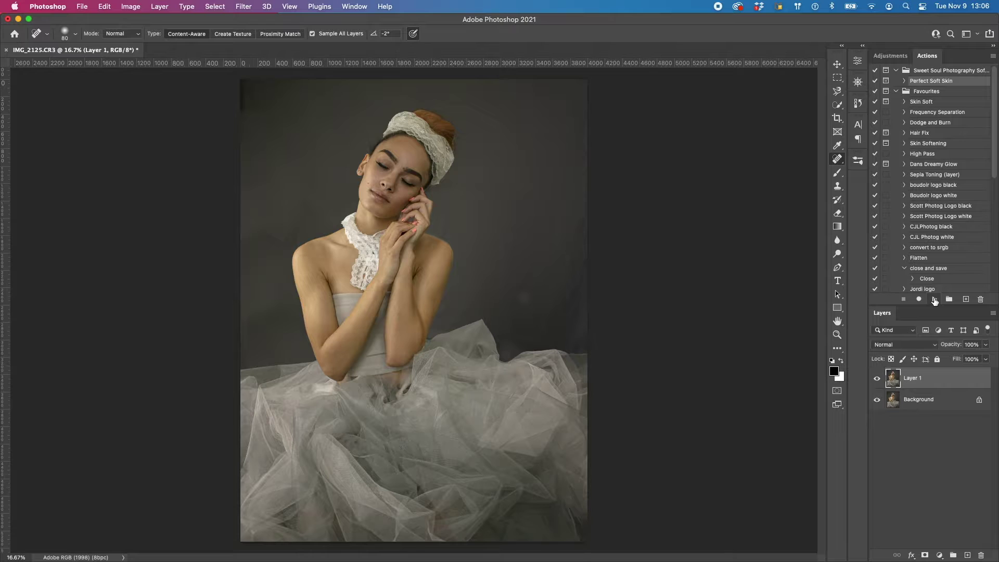
{"action": "left_click", "coordinate": [934, 300]}
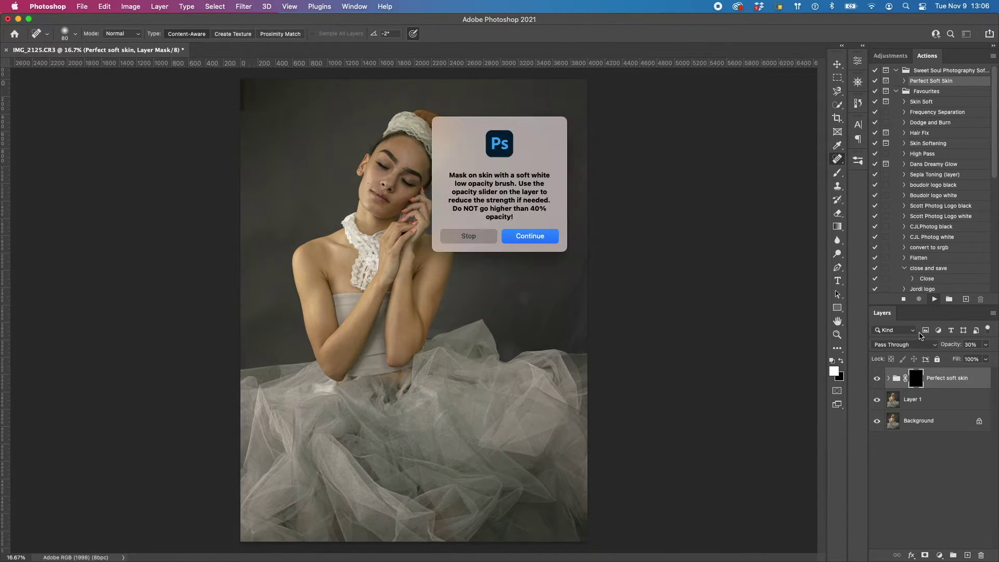
{"action": "left_click", "coordinate": [538, 238]}
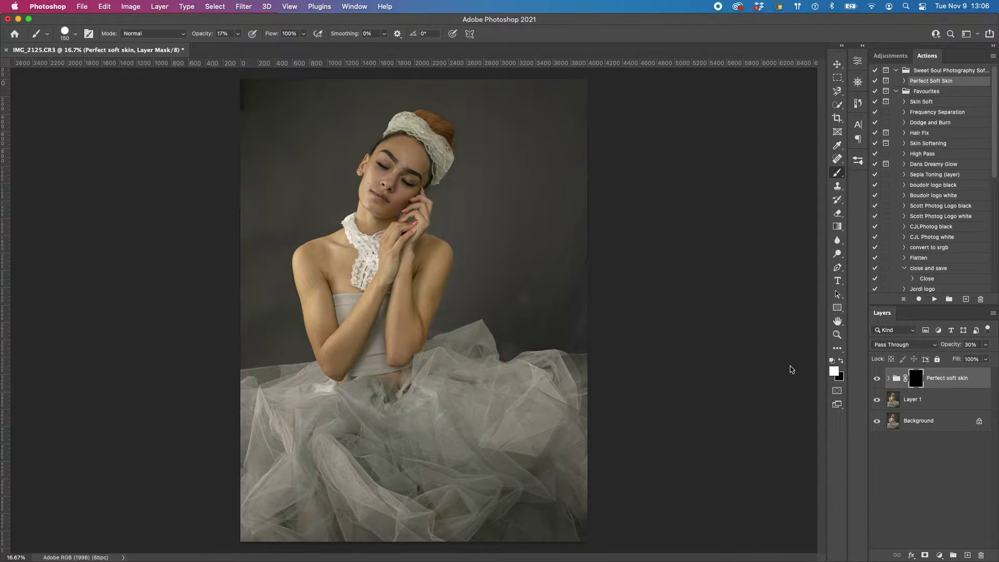
Set the brush to 150 px at 22% opacity.
{"action": "key", "text": "bracketright"}
{"action": "key", "text": "bracketleft"}
{"action": "left_click", "coordinate": [237, 33]}
{"action": "left_click_drag", "start_coordinate": [236, 45], "coordinate": [307, 68]}
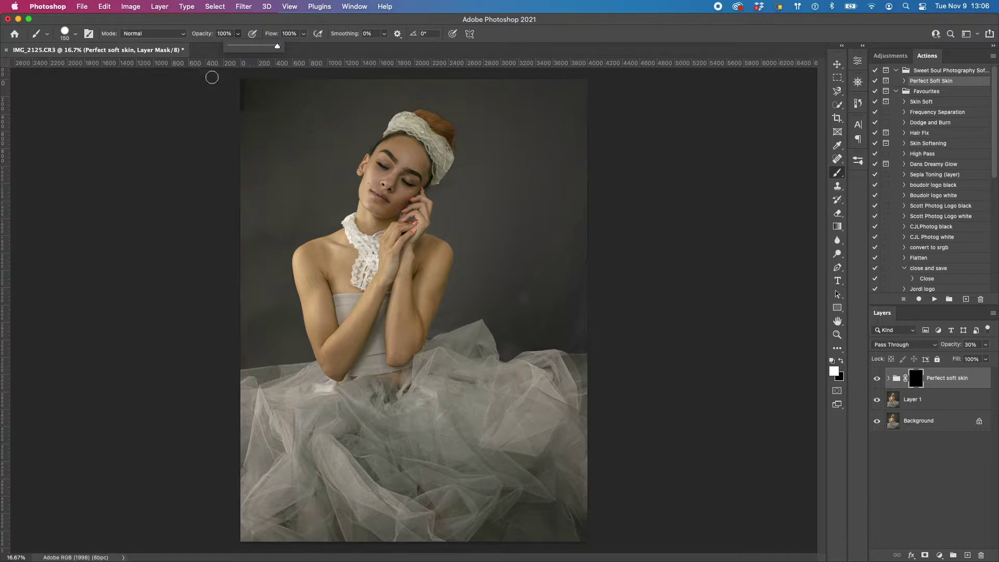
{"action": "left_click", "coordinate": [240, 47]}
{"action": "left_click_drag", "start_coordinate": [240, 48], "coordinate": [235, 48]}
Paint the soft-skin effect onto the forehead and cheek with a 100 px brush.
{"action": "left_click_drag", "start_coordinate": [393, 143], "coordinate": [411, 160]}
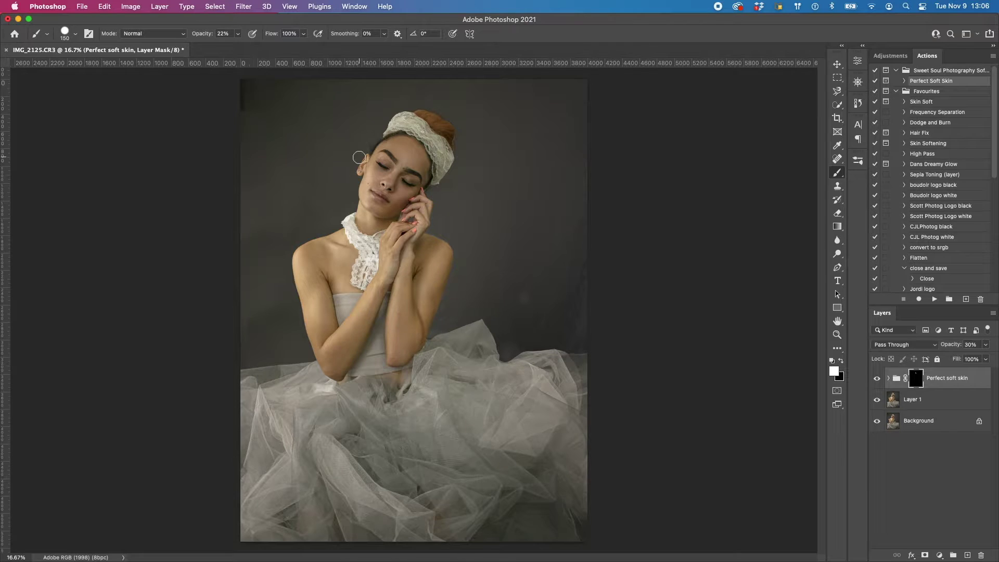
{"action": "key", "text": "super+equal"}
{"action": "left_click_drag", "start_coordinate": [339, 252], "coordinate": [327, 312]}
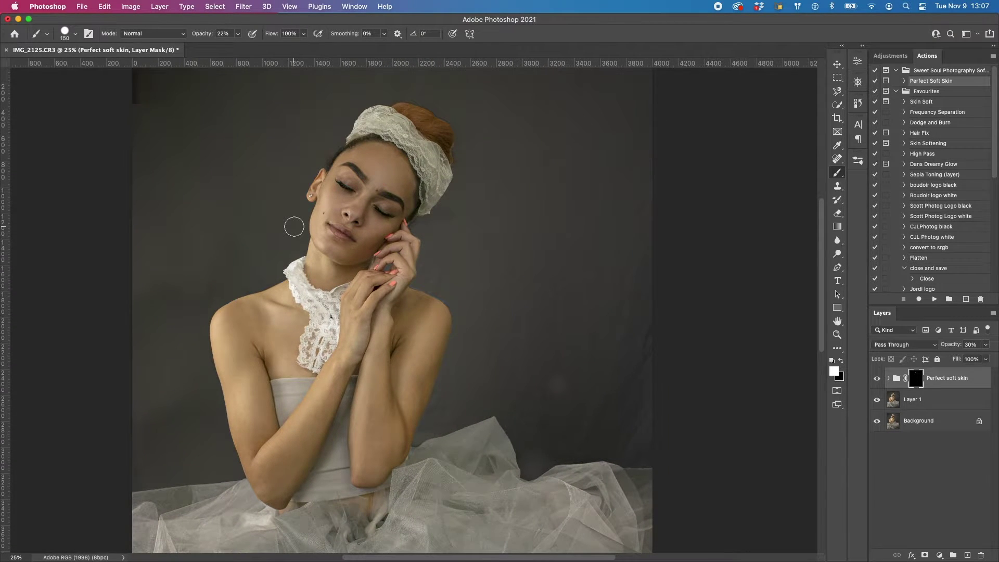
{"action": "key", "text": "bracketleft"}
{"action": "key", "text": "bracketleft"}
{"action": "mouse_move", "coordinate": [363, 154]}
{"action": "left_mouse_down"}
{"action": "mouse_move", "coordinate": [380, 170]}
{"action": "mouse_move", "coordinate": [376, 181]}
{"action": "mouse_move", "coordinate": [389, 171]}
{"action": "mouse_move", "coordinate": [406, 188]}
{"action": "mouse_move", "coordinate": [350, 153]}
{"action": "left_mouse_up"}
{"action": "mouse_move", "coordinate": [359, 155]}
{"action": "left_mouse_down"}
{"action": "mouse_move", "coordinate": [385, 154]}
{"action": "mouse_move", "coordinate": [406, 184]}
{"action": "mouse_move", "coordinate": [373, 181]}
{"action": "mouse_move", "coordinate": [357, 208]}
{"action": "mouse_move", "coordinate": [373, 213]}
{"action": "mouse_move", "coordinate": [365, 235]}
{"action": "mouse_move", "coordinate": [384, 224]}
{"action": "mouse_move", "coordinate": [347, 254]}
{"action": "mouse_move", "coordinate": [324, 247]}
{"action": "mouse_move", "coordinate": [335, 255]}
{"action": "mouse_move", "coordinate": [320, 235]}
{"action": "mouse_move", "coordinate": [338, 199]}
{"action": "mouse_move", "coordinate": [329, 203]}
{"action": "mouse_move", "coordinate": [328, 187]}
{"action": "mouse_move", "coordinate": [347, 196]}
{"action": "mouse_move", "coordinate": [330, 193]}
{"action": "mouse_move", "coordinate": [354, 186]}
{"action": "left_mouse_up"}
{"action": "left_click_drag", "start_coordinate": [366, 153], "coordinate": [371, 153]}
Paint soft skin onto the neck and forearm at 26% brush opacity, with group opacity 41%.
{"action": "key", "text": "super+plus"}
{"action": "scroll", "coordinate": [332, 197], "scroll_direction": "up", "scroll_amount": 3}
{"action": "key", "text": "bracketleft"}
{"action": "key", "text": "bracketleft"}
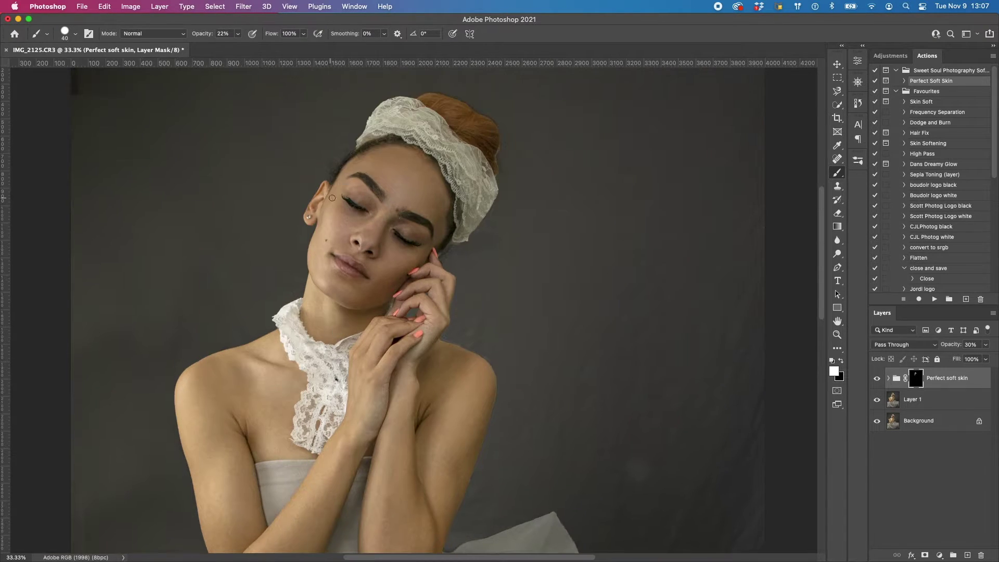
{"action": "key", "text": "bracketleft"}
{"action": "key", "text": "bracketright"}
{"action": "key", "text": "bracketright"}
{"action": "key", "text": "bracketright"}
{"action": "scroll", "coordinate": [362, 318], "scroll_direction": "down", "scroll_amount": 4}
{"action": "key", "text": "bracketright"}
{"action": "key", "text": "bracketright"}
{"action": "key", "text": "bracketright"}
{"action": "key", "text": "bracketright"}
{"action": "left_click", "coordinate": [238, 33]}
{"action": "left_click_drag", "start_coordinate": [237, 45], "coordinate": [239, 45]}
{"action": "key", "text": "bracketright"}
{"action": "key", "text": "bracketright"}
{"action": "key", "text": "bracketright"}
{"action": "key", "text": "bracketright"}
{"action": "key", "text": "bracketright"}
{"action": "key", "text": "bracketright"}
{"action": "key", "text": "bracketright"}
{"action": "key", "text": "bracketright"}
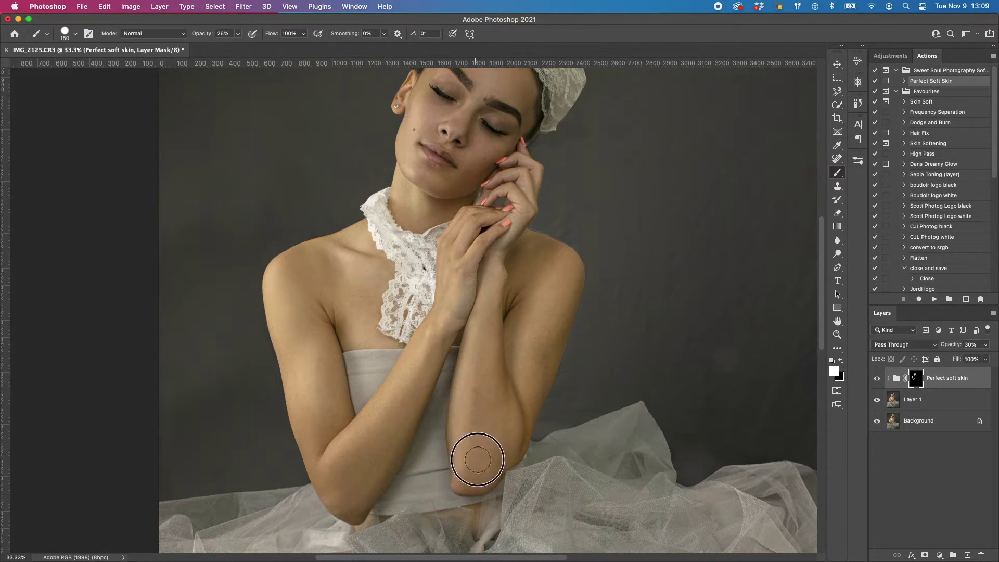
{"action": "key", "text": "bracketleft"}
{"action": "key", "text": "bracketleft"}
{"action": "key", "text": "bracketleft"}
{"action": "key", "text": "bracketleft"}
{"action": "left_click_drag", "start_coordinate": [522, 364], "coordinate": [512, 302]}
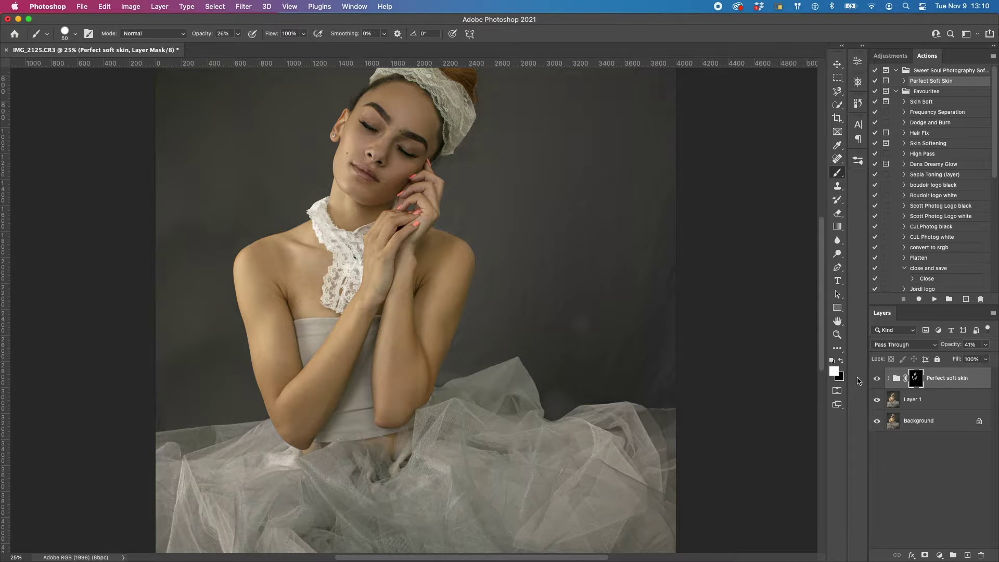
{"action": "key", "text": "super+minus"}
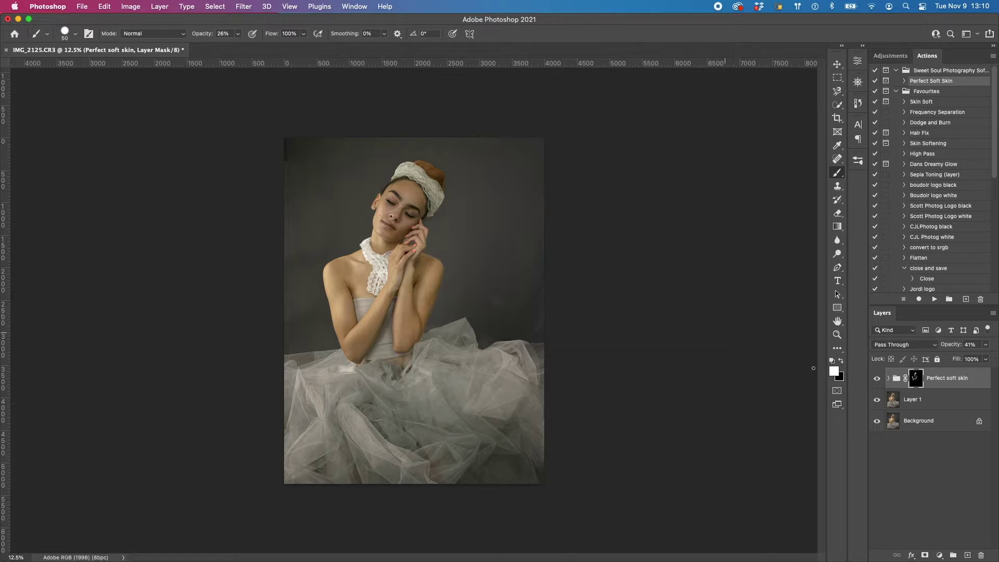
Toggle the soft-skin group off and on to compare the skin softening.
{"action": "left_click", "coordinate": [878, 378]}
{"action": "left_click", "coordinate": [877, 378]}
{"action": "left_click", "coordinate": [877, 378]}
{"action": "left_click", "coordinate": [878, 378]}
Flatten all layers into one Background layer and select the Dodge and Burn action.
{"action": "left_click", "coordinate": [993, 312]}
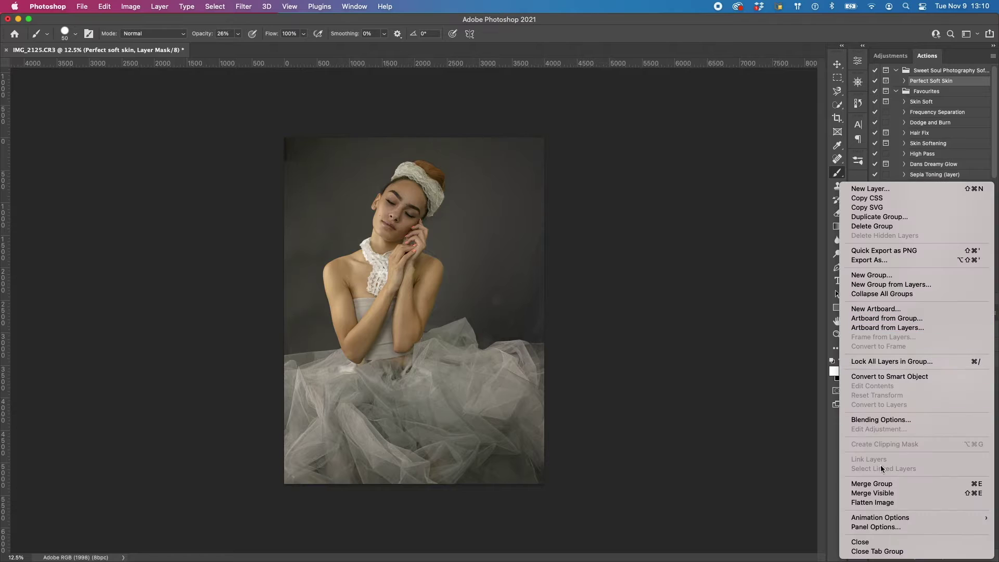
{"action": "left_click", "coordinate": [869, 493]}
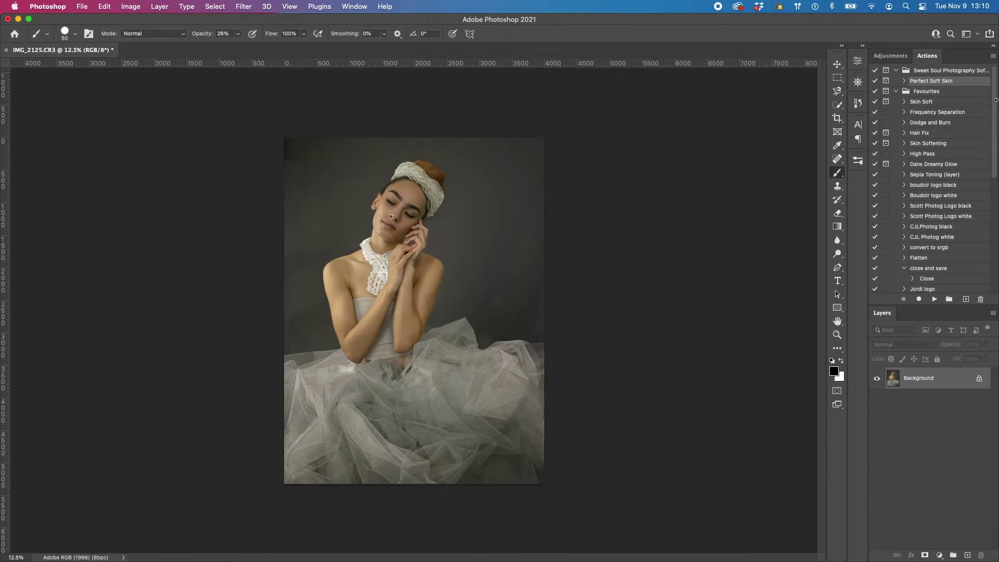
{"action": "left_click", "coordinate": [936, 123]}
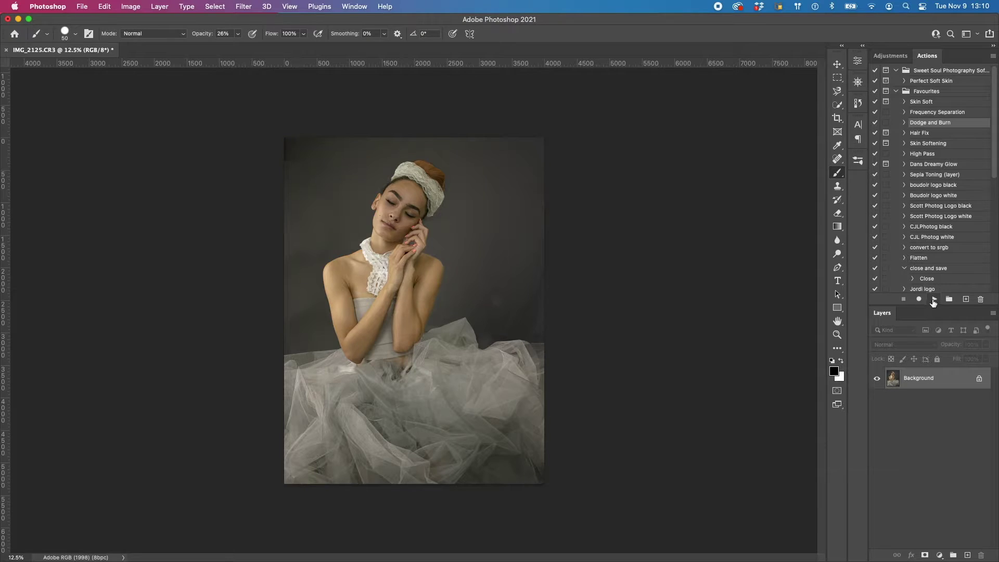
Run the Dodge and Burn action and target the Dodge layer's mask at 25% zoom.
{"action": "left_click", "coordinate": [934, 300]}
{"action": "left_click", "coordinate": [918, 401]}
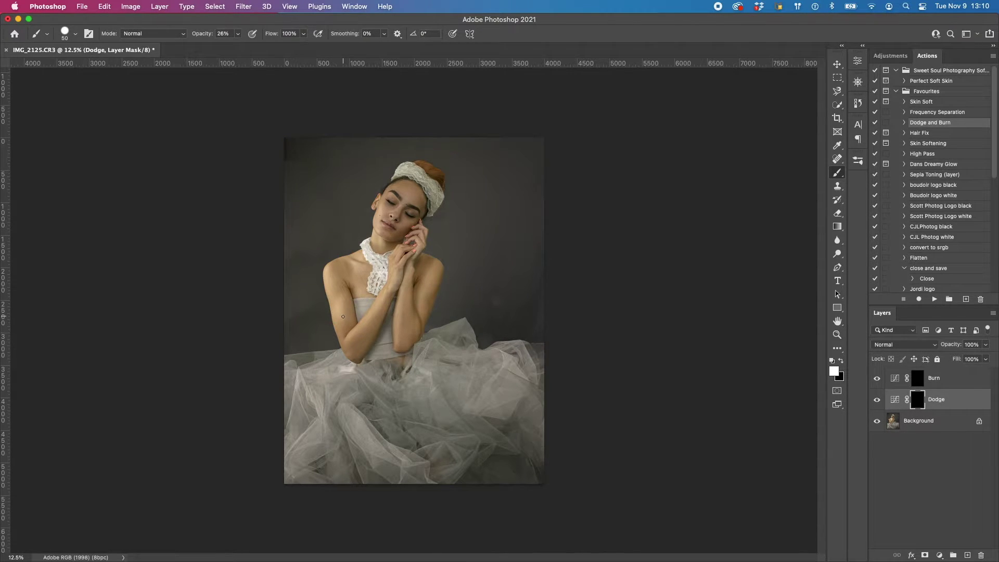
{"action": "key", "text": "super+plus"}
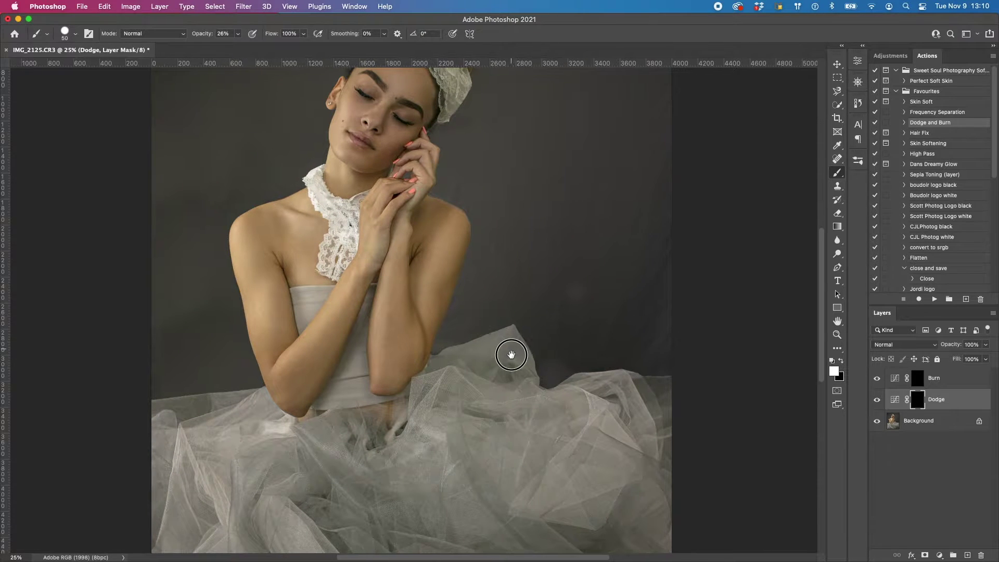
{"action": "scroll", "coordinate": [510, 352], "scroll_direction": "up", "scroll_amount": 3}
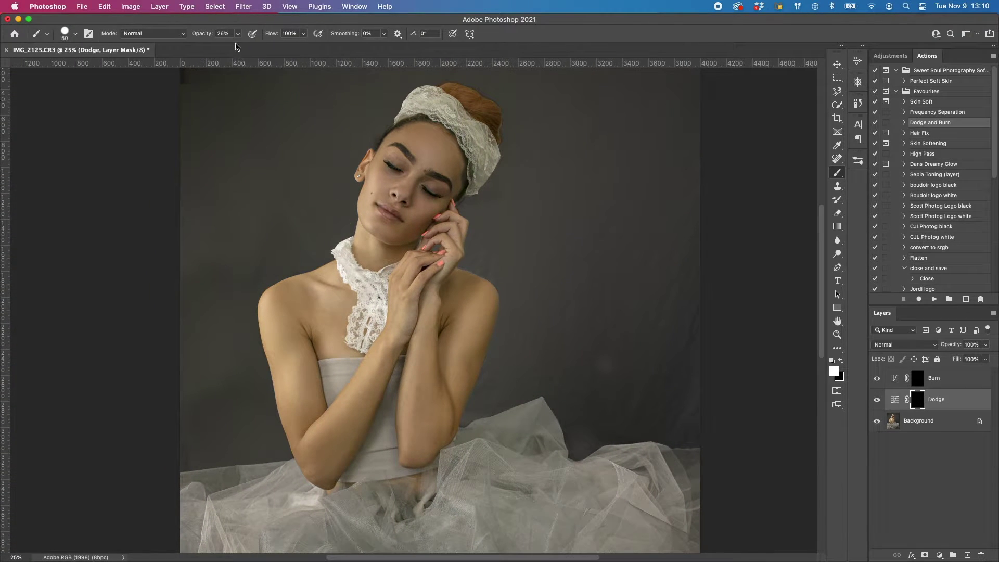
Set brush opacity to 10% and enlarge the brush to 125 px.
{"action": "left_click", "coordinate": [238, 33]}
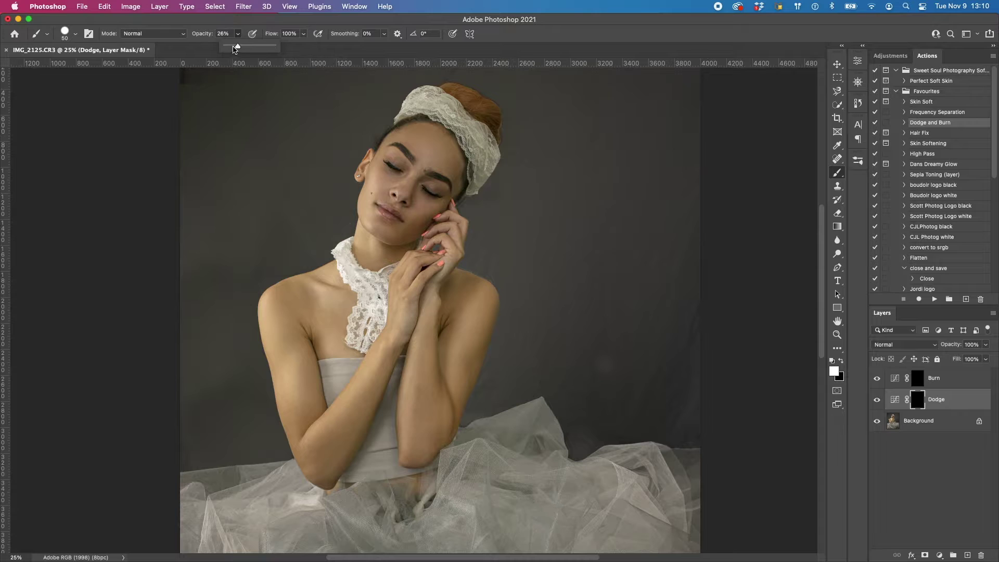
{"action": "left_click_drag", "start_coordinate": [238, 47], "coordinate": [228, 50]}
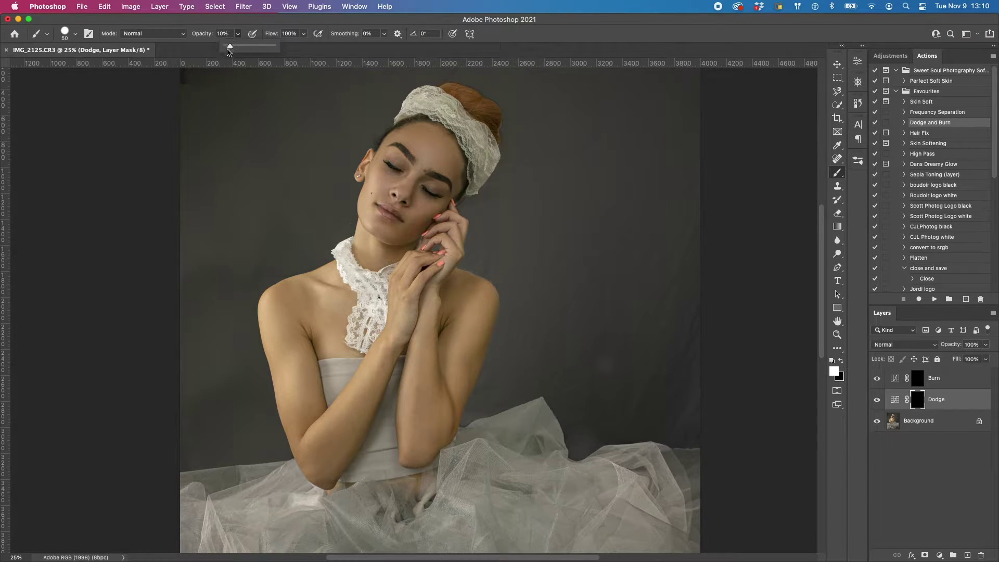
{"action": "left_click", "coordinate": [341, 48]}
{"action": "key", "text": "bracketright"}
{"action": "key", "text": "bracketright"}
{"action": "key", "text": "bracketright"}
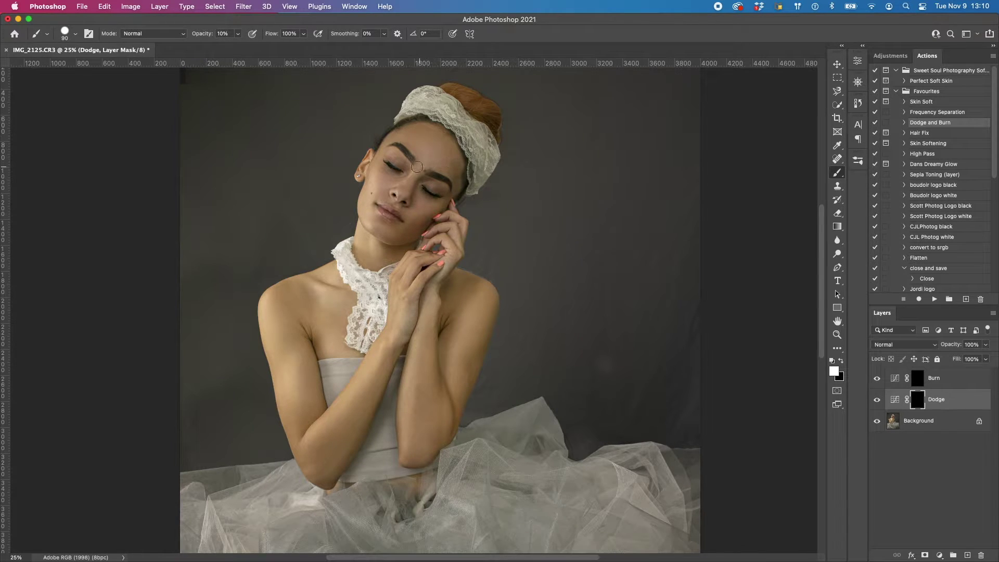
{"action": "key", "text": "bracketright"}
{"action": "key", "text": "bracketright"}
Try a dodge stroke on the forehead, undo it, and bring up the brush presets.
{"action": "left_click_drag", "start_coordinate": [428, 151], "coordinate": [446, 153]}
{"action": "key", "text": "super+z"}
{"action": "key", "text": "super+z"}
{"action": "key", "text": "super+z"}
{"action": "left_click", "coordinate": [65, 35]}
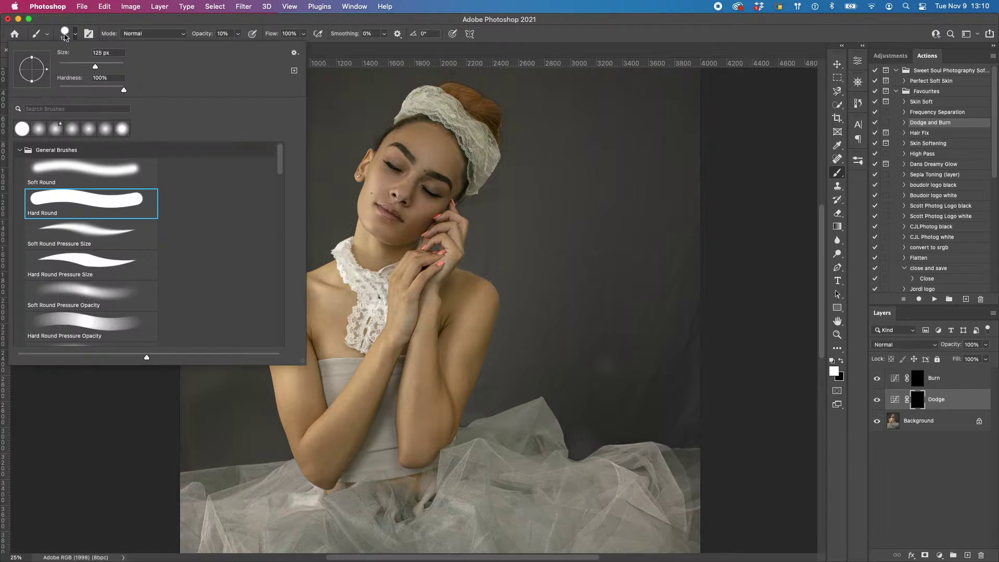
Switch to the Soft Round brush and brighten the forehead and brow on the Dodge mask.
{"action": "left_click", "coordinate": [81, 175]}
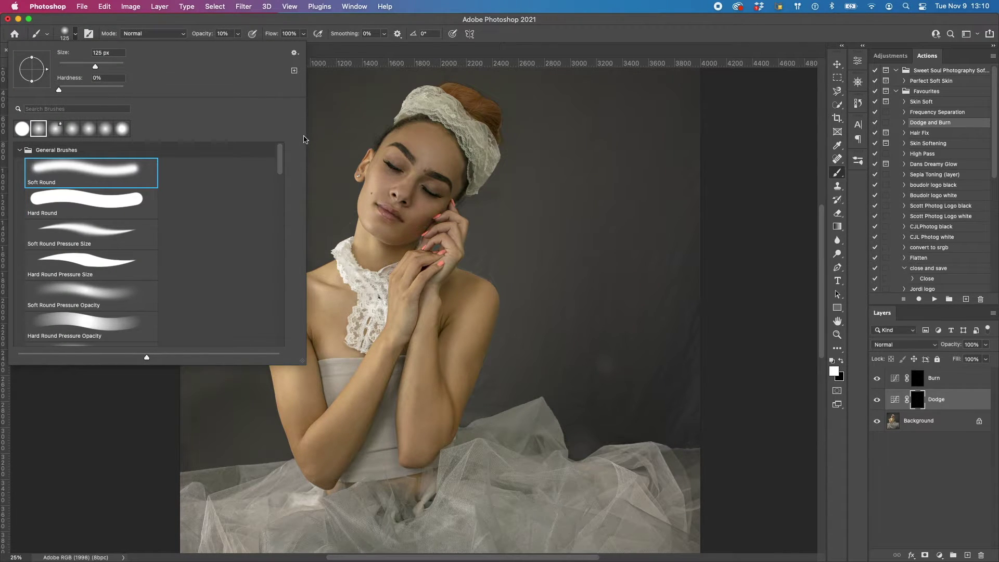
{"action": "left_click", "coordinate": [741, 159]}
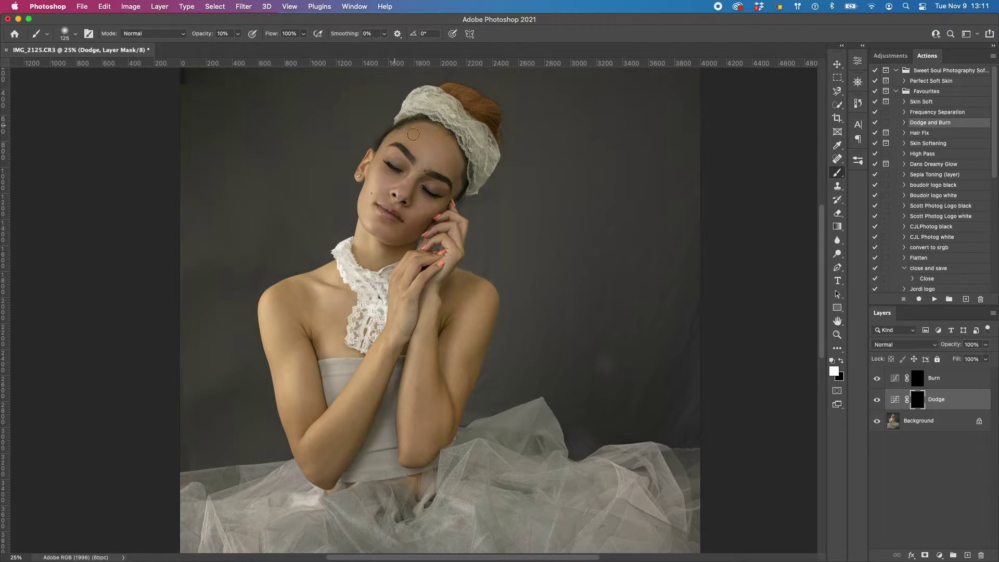
{"action": "left_click_drag", "start_coordinate": [422, 132], "coordinate": [450, 153]}
{"action": "left_click_drag", "start_coordinate": [419, 133], "coordinate": [432, 156]}
{"action": "left_click_drag", "start_coordinate": [418, 131], "coordinate": [435, 157]}
{"action": "left_click_drag", "start_coordinate": [415, 131], "coordinate": [440, 151]}
{"action": "mouse_move", "coordinate": [431, 140]}
{"action": "left_mouse_down"}
{"action": "mouse_move", "coordinate": [442, 153]}
{"action": "mouse_move", "coordinate": [424, 167]}
{"action": "left_mouse_up"}
{"action": "left_click_drag", "start_coordinate": [442, 129], "coordinate": [450, 143]}
{"action": "mouse_move", "coordinate": [443, 150]}
{"action": "left_mouse_down"}
{"action": "mouse_move", "coordinate": [458, 179]}
{"action": "mouse_move", "coordinate": [452, 165]}
{"action": "mouse_move", "coordinate": [422, 162]}
{"action": "mouse_move", "coordinate": [427, 136]}
{"action": "mouse_move", "coordinate": [458, 160]}
{"action": "mouse_move", "coordinate": [434, 135]}
{"action": "mouse_move", "coordinate": [416, 153]}
{"action": "left_mouse_up"}
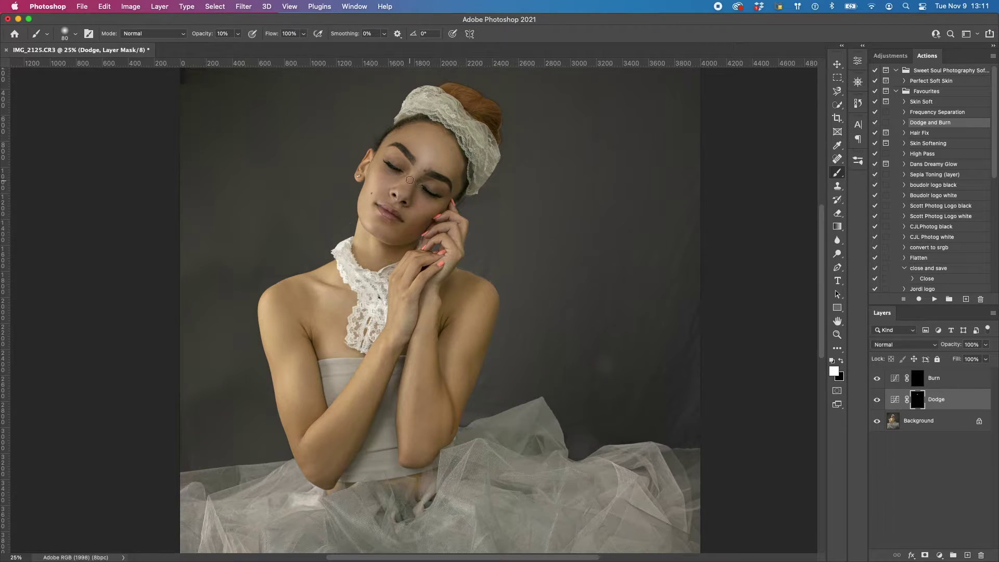
Brighten the nose tip and bridge, the right eye area, and the cheek.
{"action": "mouse_move", "coordinate": [410, 179]}
{"action": "left_mouse_down"}
{"action": "mouse_move", "coordinate": [392, 229]}
{"action": "mouse_move", "coordinate": [420, 193]}
{"action": "mouse_move", "coordinate": [429, 197]}
{"action": "mouse_move", "coordinate": [418, 193]}
{"action": "mouse_move", "coordinate": [433, 200]}
{"action": "mouse_move", "coordinate": [400, 174]}
{"action": "left_mouse_up"}
{"action": "mouse_move", "coordinate": [411, 178]}
{"action": "left_mouse_down"}
{"action": "mouse_move", "coordinate": [404, 183]}
{"action": "mouse_move", "coordinate": [411, 179]}
{"action": "left_mouse_up"}
{"action": "left_click", "coordinate": [442, 184]}
{"action": "mouse_move", "coordinate": [442, 184]}
{"action": "left_mouse_down"}
{"action": "mouse_move", "coordinate": [446, 192]}
{"action": "mouse_move", "coordinate": [386, 150]}
{"action": "mouse_move", "coordinate": [445, 190]}
{"action": "mouse_move", "coordinate": [419, 183]}
{"action": "left_mouse_up"}
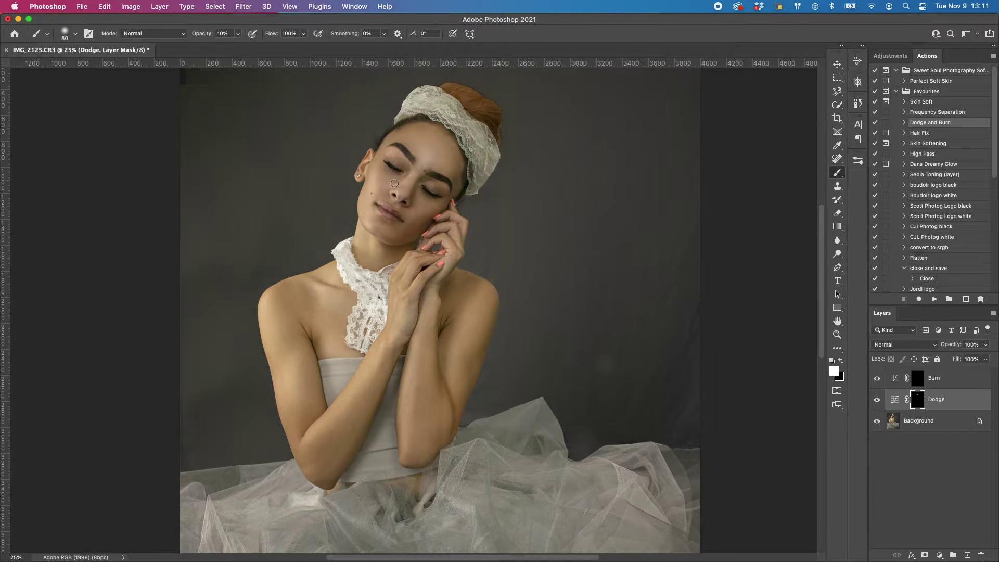
{"action": "key", "text": "bracketright"}
{"action": "key", "text": "bracketright"}
{"action": "mouse_move", "coordinate": [437, 203]}
{"action": "left_mouse_down"}
{"action": "mouse_move", "coordinate": [396, 202]}
{"action": "mouse_move", "coordinate": [429, 207]}
{"action": "left_mouse_up"}
At 33.3% zoom with a 90 px brush, brighten the upper and lower lips.
{"action": "key", "text": "bracketright"}
{"action": "key", "text": "bracketright"}
{"action": "key", "text": "super+equal"}
{"action": "key", "text": "bracketleft"}
{"action": "key", "text": "bracketleft"}
{"action": "key", "text": "bracketleft"}
{"action": "key", "text": "bracketleft"}
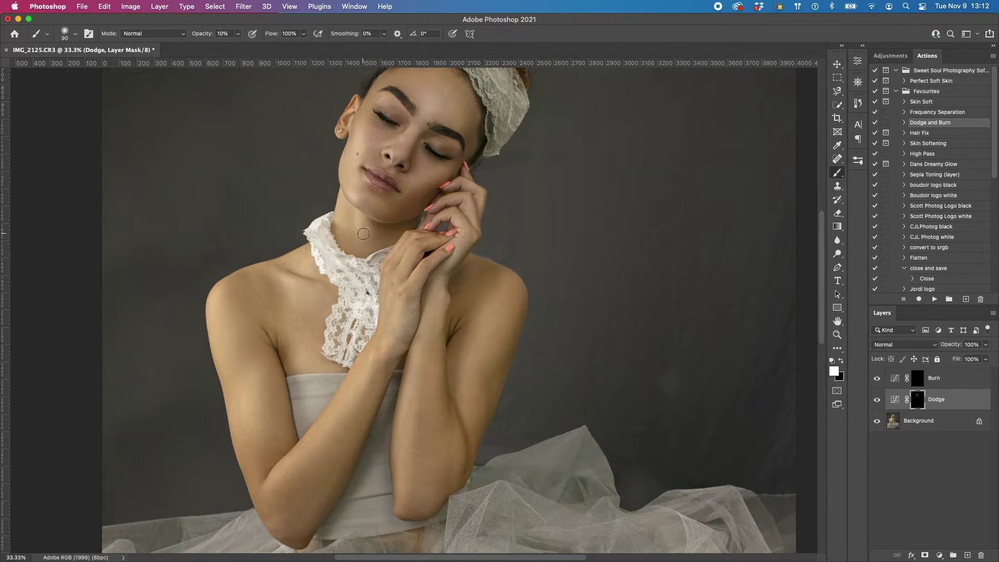
{"action": "left_click_drag", "start_coordinate": [361, 254], "coordinate": [329, 300]}
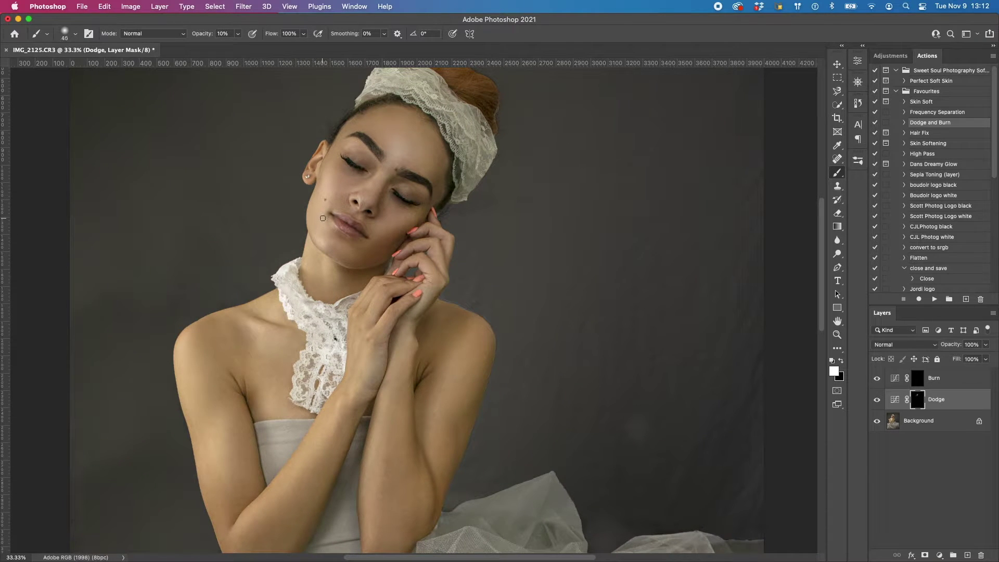
{"action": "mouse_move", "coordinate": [345, 228]}
{"action": "left_mouse_down"}
{"action": "mouse_move", "coordinate": [352, 234]}
{"action": "mouse_move", "coordinate": [347, 220]}
{"action": "left_mouse_up"}
{"action": "left_click_drag", "start_coordinate": [354, 227], "coordinate": [361, 230]}
{"action": "key", "text": "super+minus"}
{"action": "key", "text": "super+minus"}
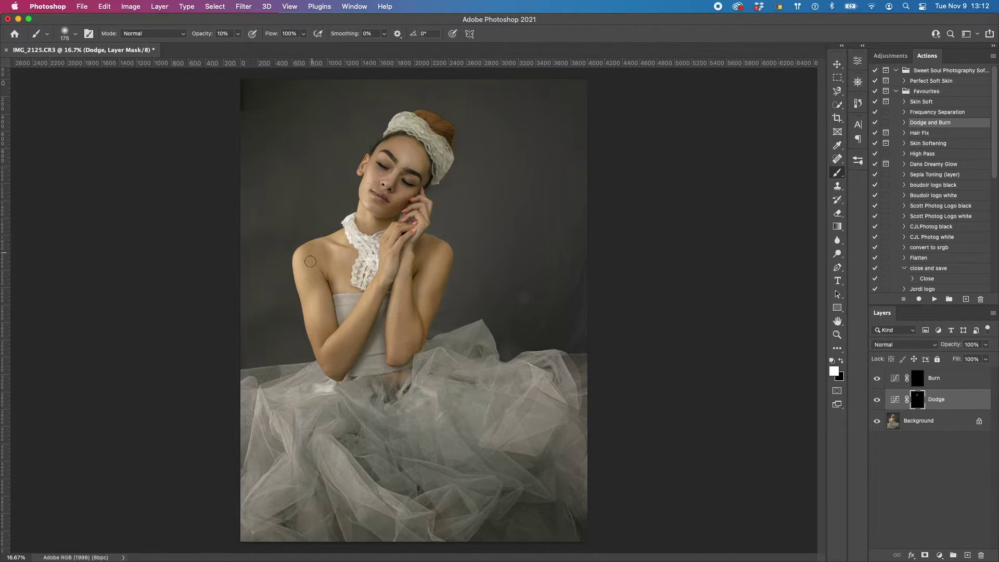
Brighten the upper arms, left forearm, wrist, elbow and shoulder.
{"action": "mouse_move", "coordinate": [299, 256]}
{"action": "left_mouse_down"}
{"action": "mouse_move", "coordinate": [323, 341]}
{"action": "mouse_move", "coordinate": [318, 329]}
{"action": "mouse_move", "coordinate": [370, 294]}
{"action": "mouse_move", "coordinate": [339, 329]}
{"action": "left_mouse_up"}
{"action": "mouse_move", "coordinate": [371, 295]}
{"action": "left_mouse_down"}
{"action": "mouse_move", "coordinate": [344, 336]}
{"action": "mouse_move", "coordinate": [374, 303]}
{"action": "mouse_move", "coordinate": [356, 336]}
{"action": "left_mouse_up"}
{"action": "left_click_drag", "start_coordinate": [382, 280], "coordinate": [378, 284]}
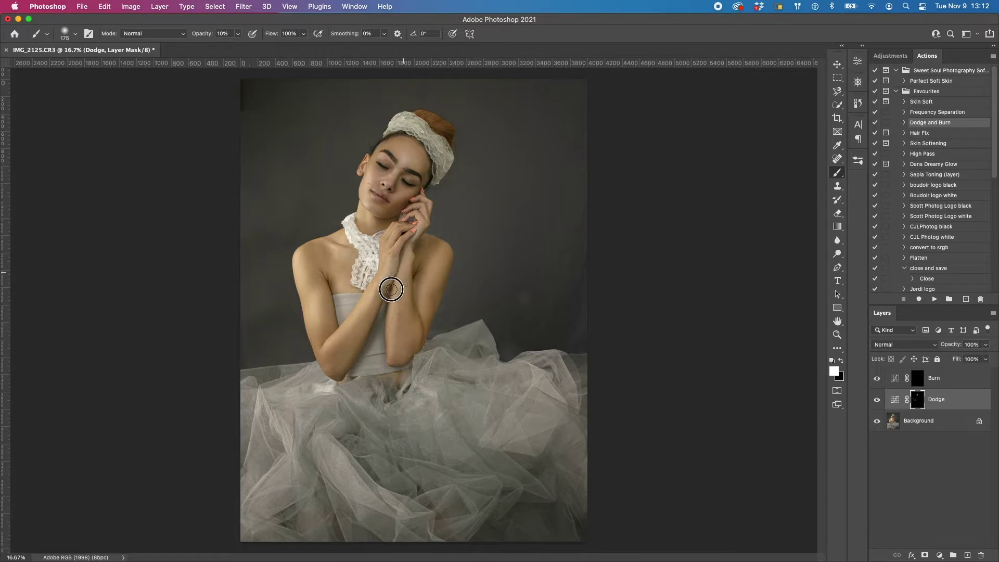
{"action": "left_click", "coordinate": [420, 330]}
{"action": "left_click_drag", "start_coordinate": [420, 329], "coordinate": [417, 334]}
{"action": "mouse_move", "coordinate": [438, 262]}
{"action": "left_mouse_down"}
{"action": "mouse_move", "coordinate": [417, 305]}
{"action": "mouse_move", "coordinate": [423, 293]}
{"action": "left_mouse_up"}
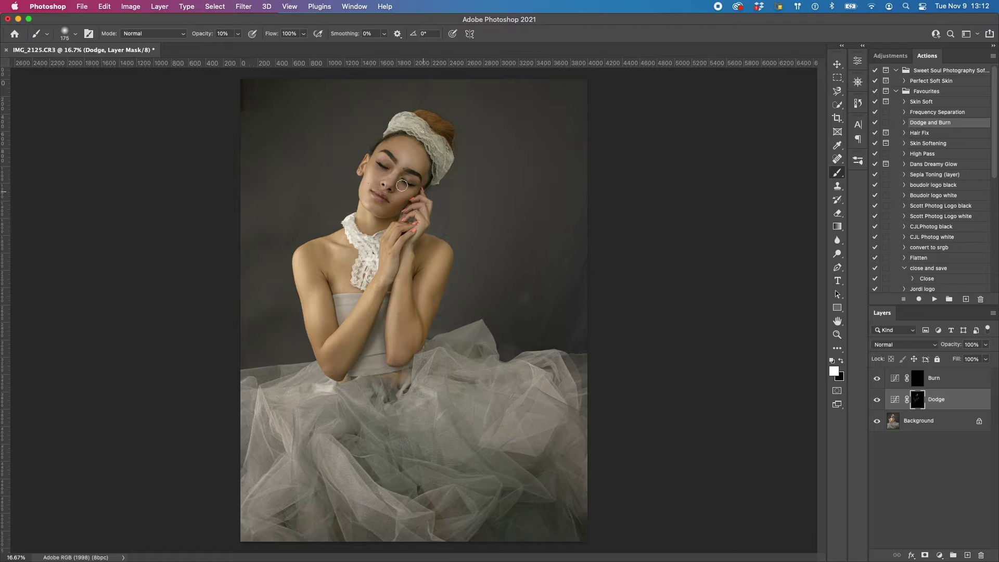
{"action": "left_click", "coordinate": [426, 238]}
Brighten the collarbone beside the lace collar, the chin, fingers and hand.
{"action": "left_click_drag", "start_coordinate": [331, 249], "coordinate": [351, 255]}
{"action": "left_click_drag", "start_coordinate": [331, 247], "coordinate": [339, 256]}
{"action": "left_click_drag", "start_coordinate": [343, 241], "coordinate": [335, 248]}
{"action": "left_click_drag", "start_coordinate": [332, 248], "coordinate": [329, 247]}
{"action": "left_click_drag", "start_coordinate": [324, 247], "coordinate": [320, 247]}
{"action": "left_click", "coordinate": [391, 212]}
{"action": "left_click", "coordinate": [425, 213]}
{"action": "mouse_move", "coordinate": [425, 213]}
{"action": "left_mouse_down"}
{"action": "mouse_move", "coordinate": [415, 206]}
{"action": "mouse_move", "coordinate": [423, 200]}
{"action": "mouse_move", "coordinate": [427, 210]}
{"action": "left_mouse_up"}
{"action": "left_click", "coordinate": [389, 238]}
{"action": "left_click_drag", "start_coordinate": [389, 238], "coordinate": [385, 234]}
Compare the Dodge layer on and off, then target the Burn layer's mask.
{"action": "left_click", "coordinate": [877, 400]}
{"action": "left_click", "coordinate": [878, 399]}
{"action": "left_click", "coordinate": [879, 400]}
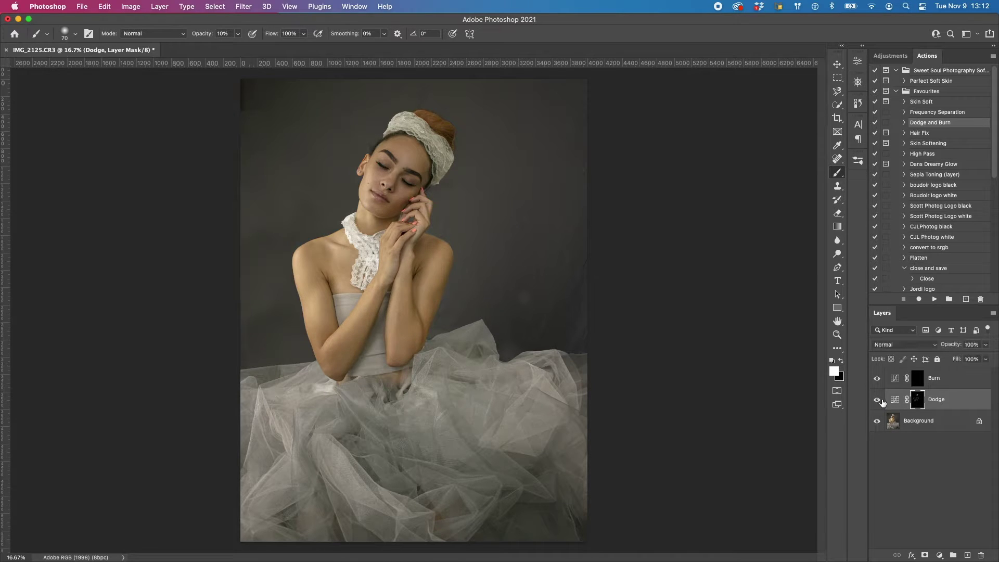
{"action": "left_click", "coordinate": [878, 400]}
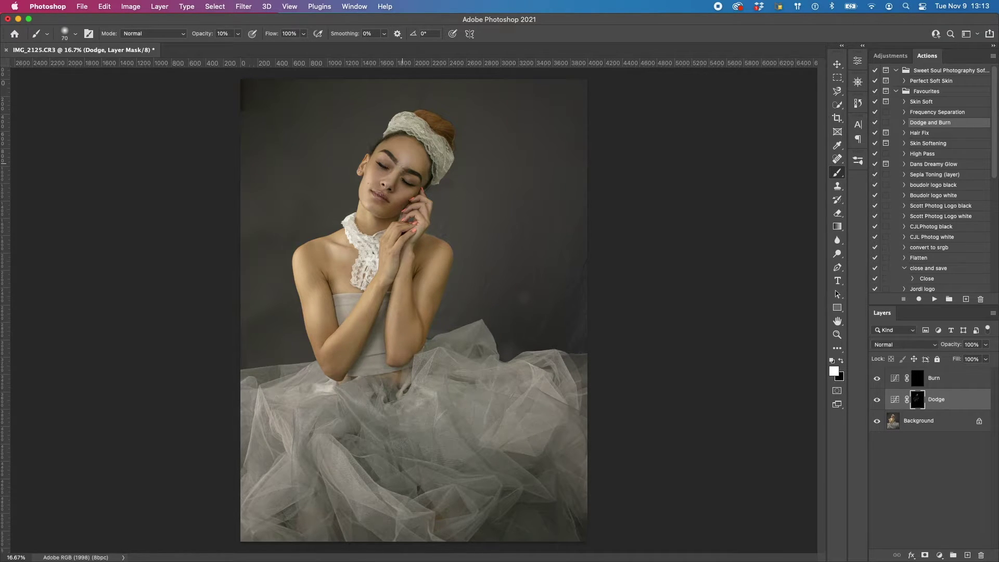
{"action": "left_click", "coordinate": [879, 399]}
{"action": "left_click", "coordinate": [879, 397]}
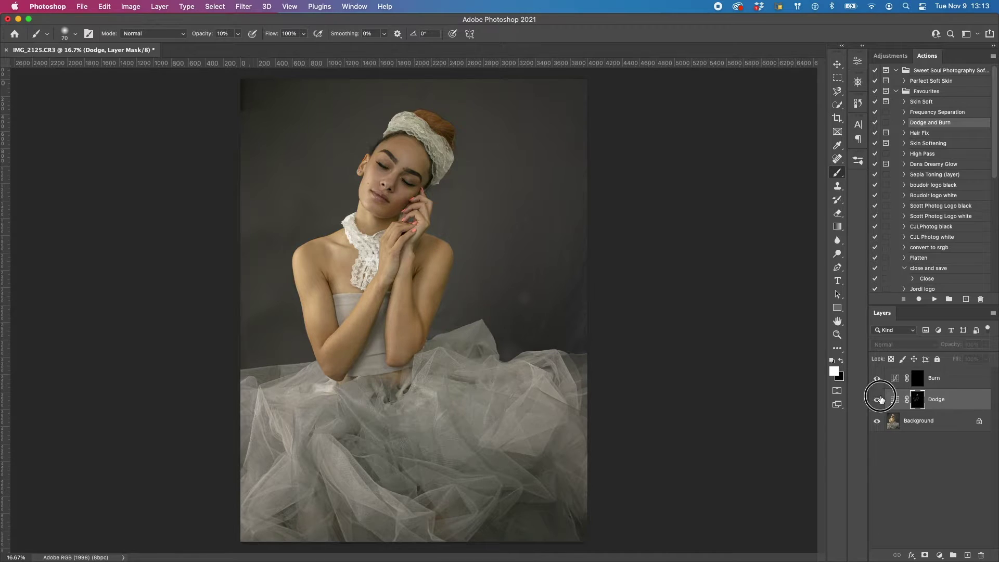
{"action": "left_click", "coordinate": [931, 378]}
{"action": "left_click", "coordinate": [916, 381]}
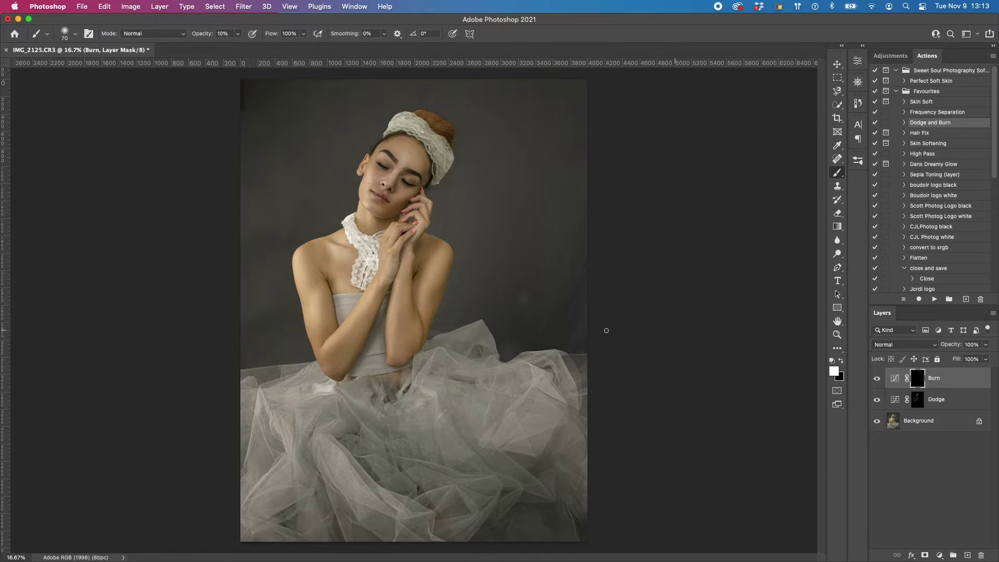
Lower brush opacity to 6% and darken the upper lip edge on the Burn mask at 33.3%.
{"action": "left_click", "coordinate": [238, 33]}
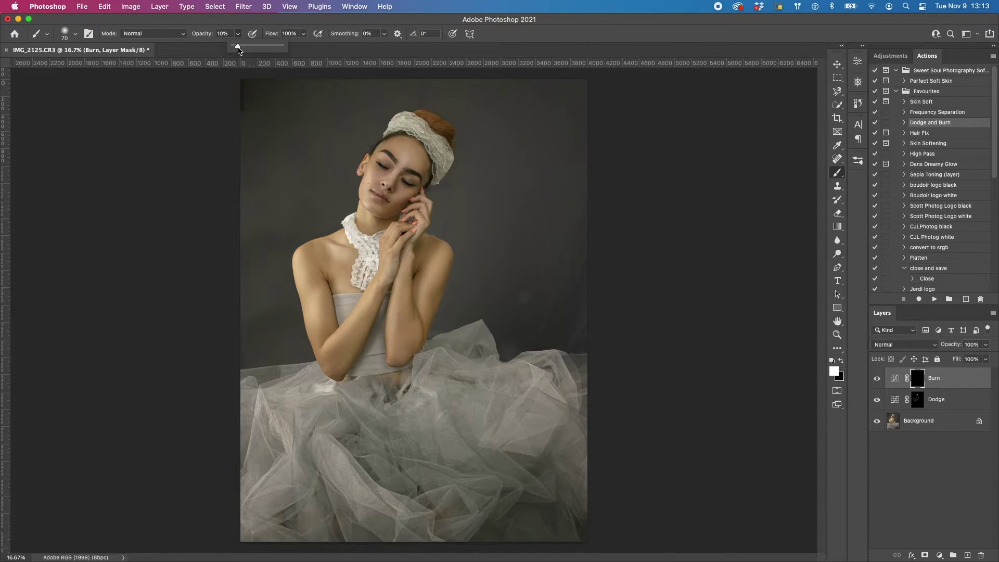
{"action": "left_click_drag", "start_coordinate": [238, 47], "coordinate": [237, 48]}
{"action": "key", "text": "super+plus"}
{"action": "key", "text": "super+plus"}
{"action": "mouse_move", "coordinate": [325, 240]}
{"action": "left_mouse_down"}
{"action": "mouse_move", "coordinate": [303, 265]}
{"action": "mouse_move", "coordinate": [282, 323]}
{"action": "mouse_move", "coordinate": [298, 276]}
{"action": "mouse_move", "coordinate": [295, 316]}
{"action": "left_mouse_up"}
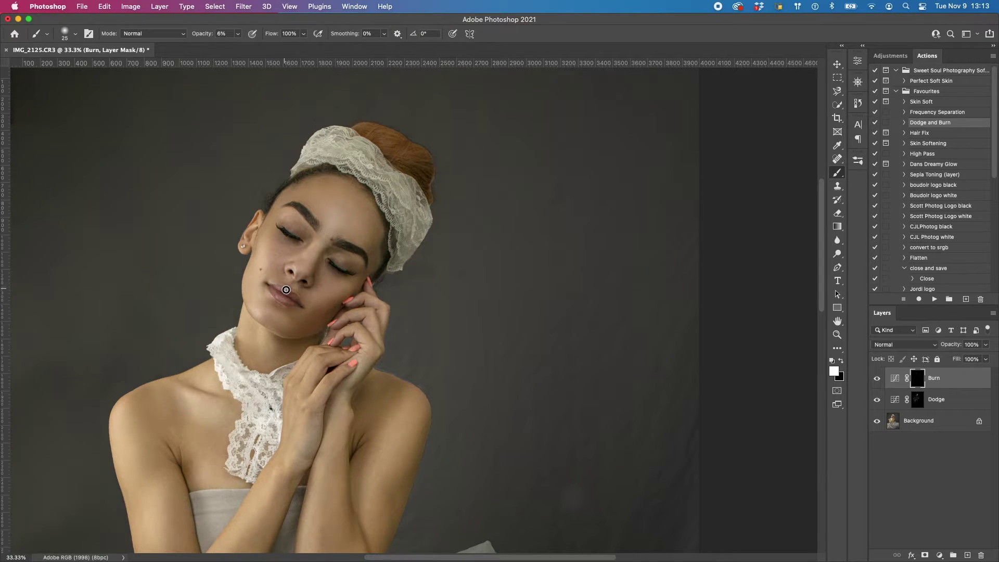
{"action": "left_click_drag", "start_coordinate": [293, 294], "coordinate": [298, 298]}
{"action": "scroll", "coordinate": [424, 361], "scroll_direction": "left", "scroll_amount": 5}
{"action": "scroll", "coordinate": [423, 361], "scroll_direction": "down", "scroll_amount": 3}
Zoom out and burn the shoulder, right upper arm, chest patch and cheek with a 150 px brush.
{"action": "key", "text": "super+minus"}
{"action": "key", "text": "super+minus"}
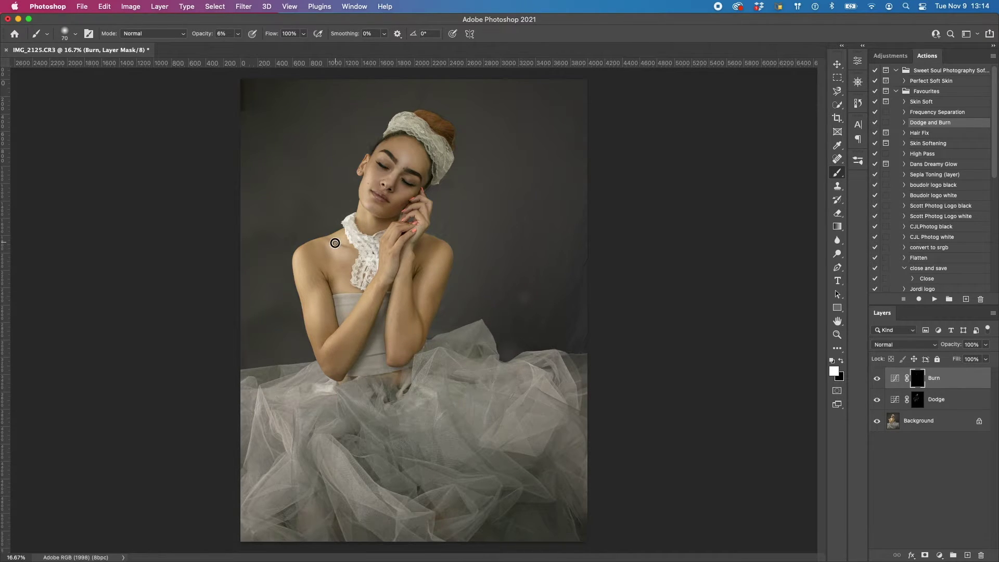
{"action": "key", "text": "bracketright"}
{"action": "key", "text": "bracketright"}
{"action": "key", "text": "bracketright"}
{"action": "key", "text": "bracketright"}
{"action": "key", "text": "bracketright"}
{"action": "key", "text": "bracketleft"}
{"action": "key", "text": "bracketright"}
{"action": "key", "text": "bracketright"}
{"action": "key", "text": "bracketright"}
{"action": "key", "text": "bracketright"}
{"action": "left_click_drag", "start_coordinate": [430, 251], "coordinate": [414, 267]}
{"action": "key", "text": "bracketleft"}
{"action": "key", "text": "bracketleft"}
{"action": "key", "text": "bracketleft"}
{"action": "left_click_drag", "start_coordinate": [451, 263], "coordinate": [435, 302]}
{"action": "mouse_move", "coordinate": [329, 258]}
{"action": "left_mouse_down"}
{"action": "mouse_move", "coordinate": [318, 252]}
{"action": "mouse_move", "coordinate": [347, 251]}
{"action": "left_mouse_up"}
{"action": "left_click_drag", "start_coordinate": [410, 201], "coordinate": [369, 221]}
Toggle the Burn layer on and off to compare, leaving it visible.
{"action": "left_click", "coordinate": [877, 380]}
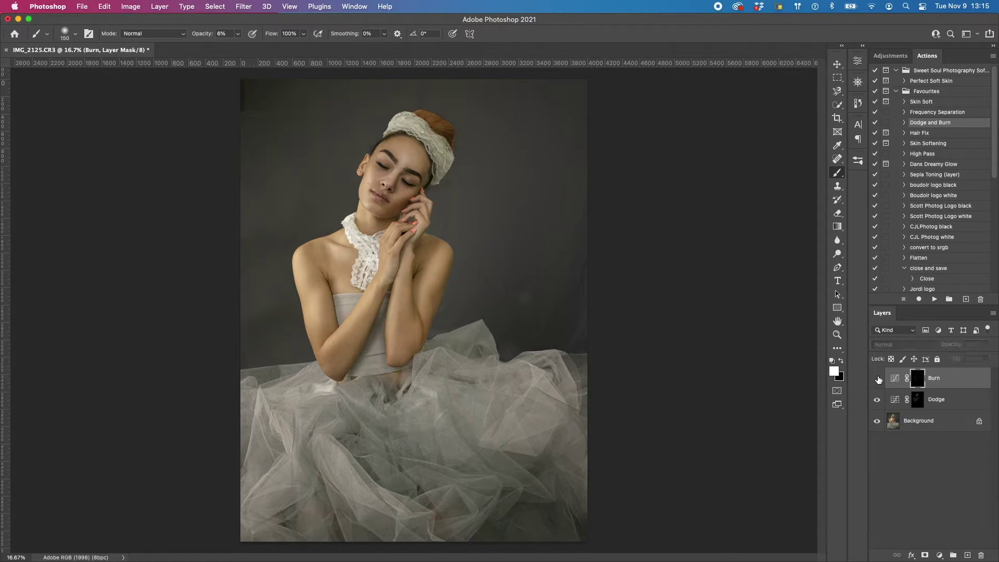
{"action": "left_click", "coordinate": [877, 380]}
{"action": "left_click", "coordinate": [878, 381]}
{"action": "left_click", "coordinate": [877, 380]}
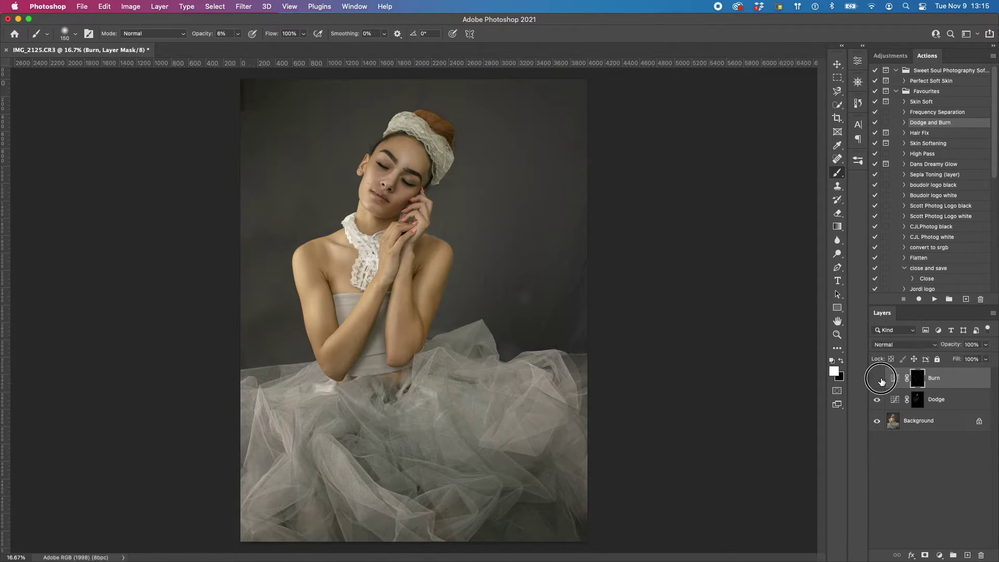
{"action": "left_click", "coordinate": [878, 380]}
{"action": "left_click", "coordinate": [878, 379]}
{"action": "left_click", "coordinate": [994, 313]}
{"action": "left_click", "coordinate": [754, 395]}
Group the Dodge and Burn layers into Group 1 and run the Dodge and Burn action again.
{"action": "left_click", "coordinate": [928, 399], "text": "shift"}
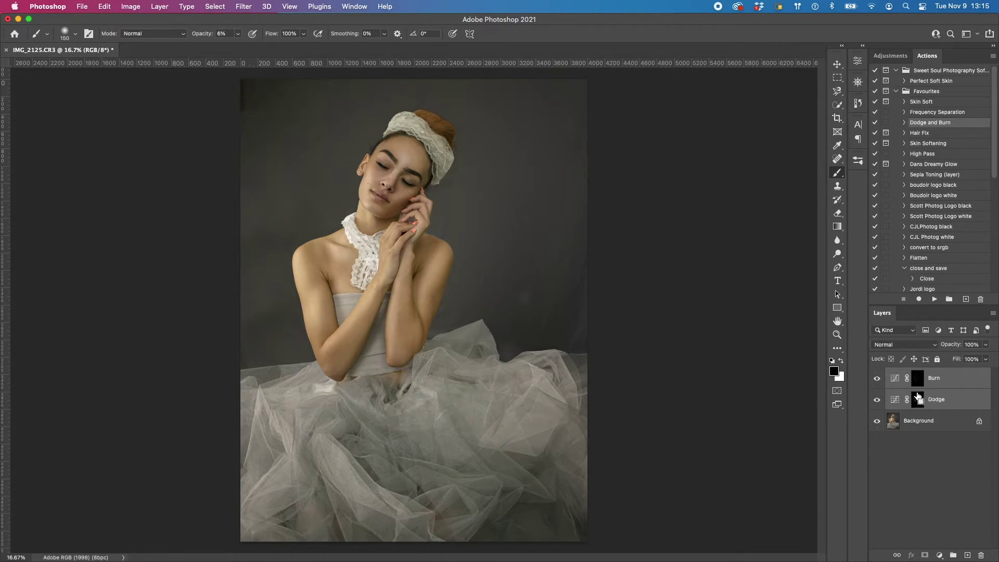
{"action": "key", "text": "super+g"}
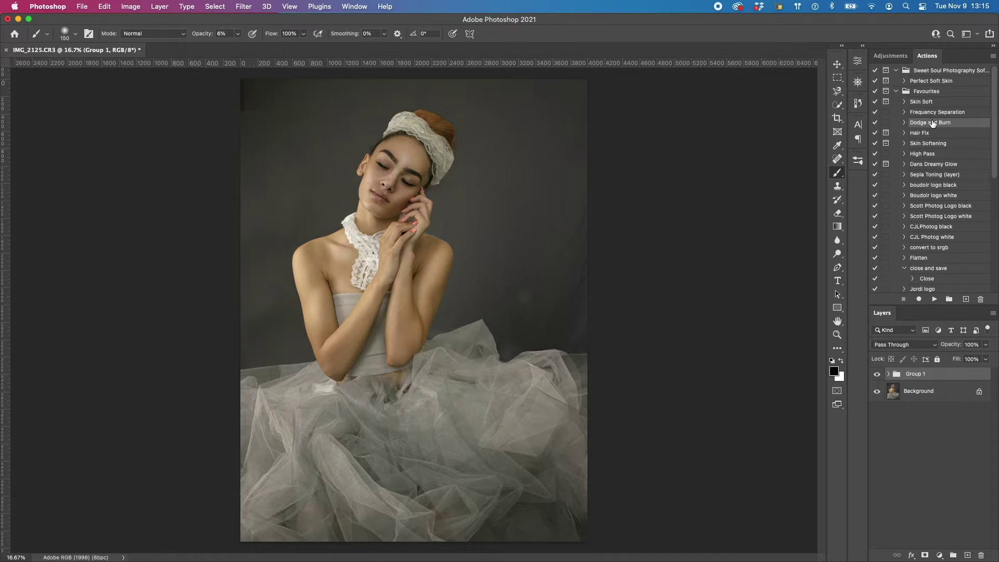
{"action": "left_click", "coordinate": [935, 299]}
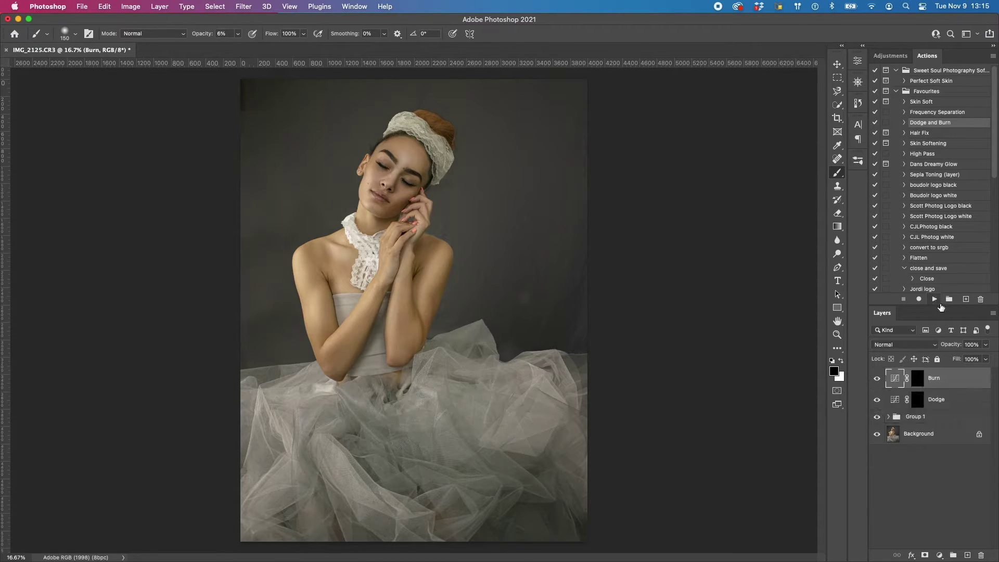
{"action": "left_click", "coordinate": [915, 406]}
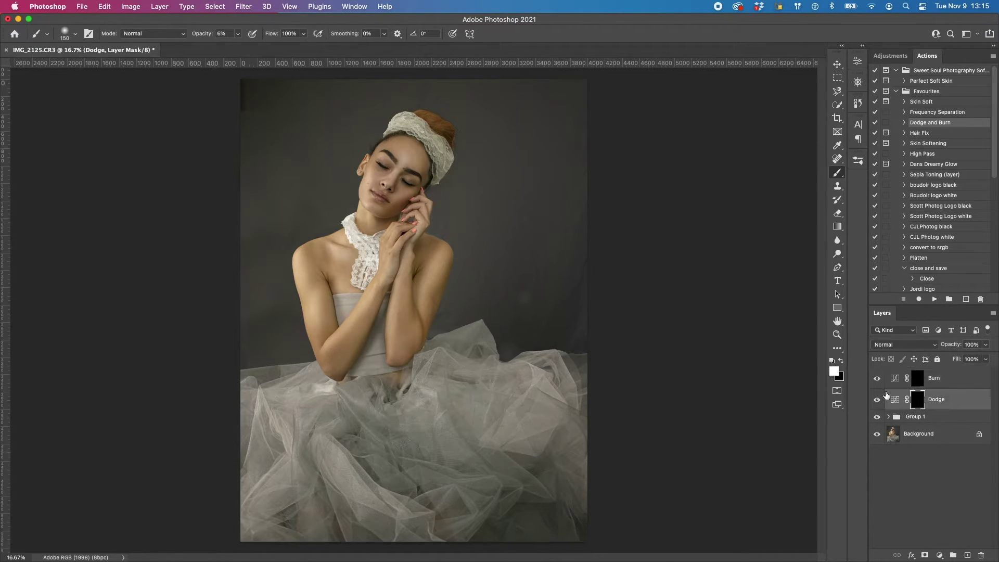
At low opacity, add faint dodge strokes below the left eyebrow and near the collar.
{"action": "key", "text": "super+equal"}
{"action": "key", "text": "super+equal"}
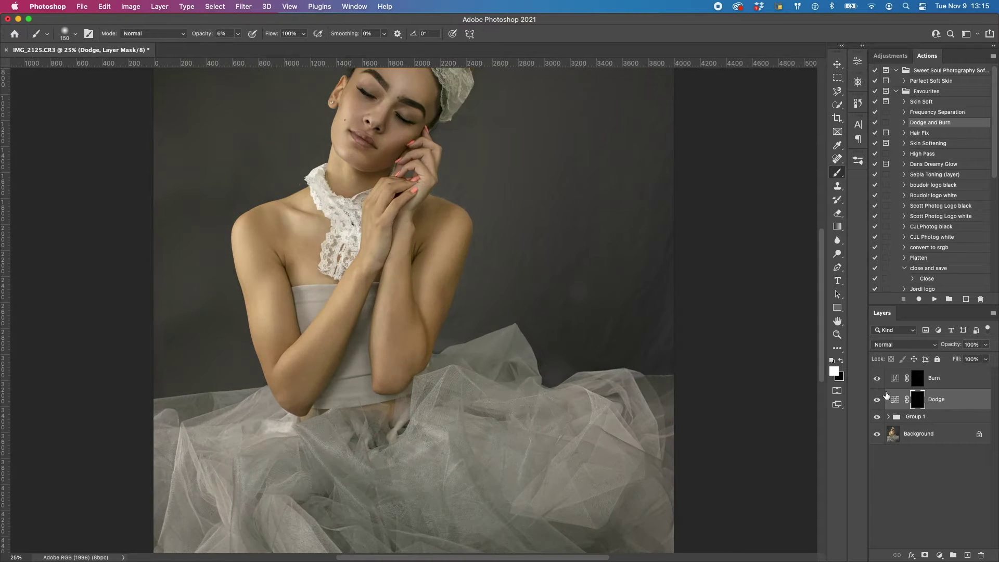
{"action": "left_click_drag", "start_coordinate": [320, 290], "coordinate": [312, 376]}
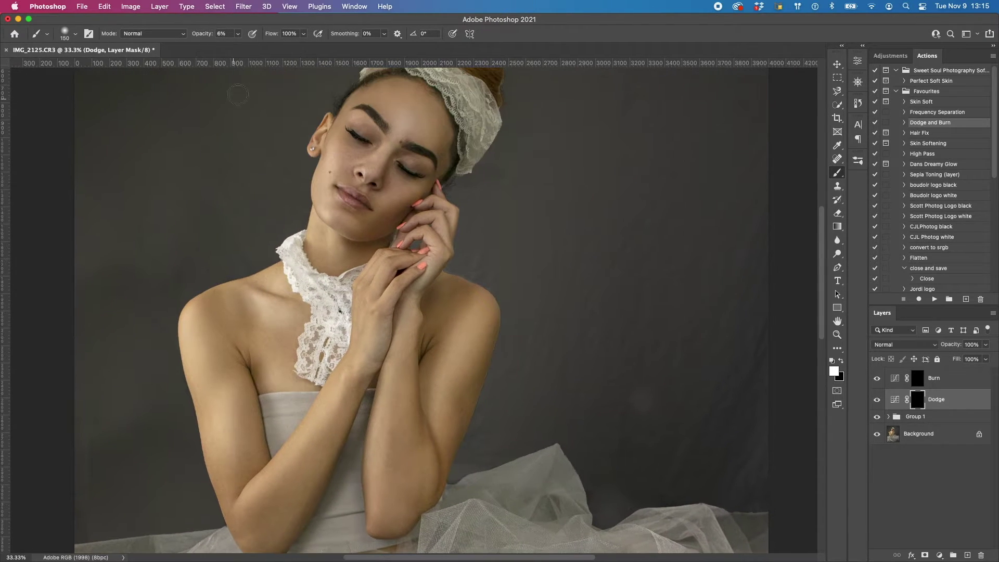
{"action": "left_click_drag", "start_coordinate": [238, 33], "coordinate": [240, 49]}
{"action": "mouse_move", "coordinate": [386, 151]}
{"action": "left_mouse_down"}
{"action": "mouse_move", "coordinate": [388, 203]}
{"action": "mouse_move", "coordinate": [381, 183]}
{"action": "left_mouse_up"}
{"action": "key", "text": "bracketleft"}
{"action": "key", "text": "bracketleft"}
{"action": "key", "text": "bracketleft"}
{"action": "key", "text": "bracketleft"}
{"action": "key", "text": "bracketleft"}
{"action": "key", "text": "bracketleft"}
{"action": "key", "text": "bracketleft"}
{"action": "key", "text": "bracketleft"}
{"action": "left_click_drag", "start_coordinate": [431, 210], "coordinate": [408, 210]}
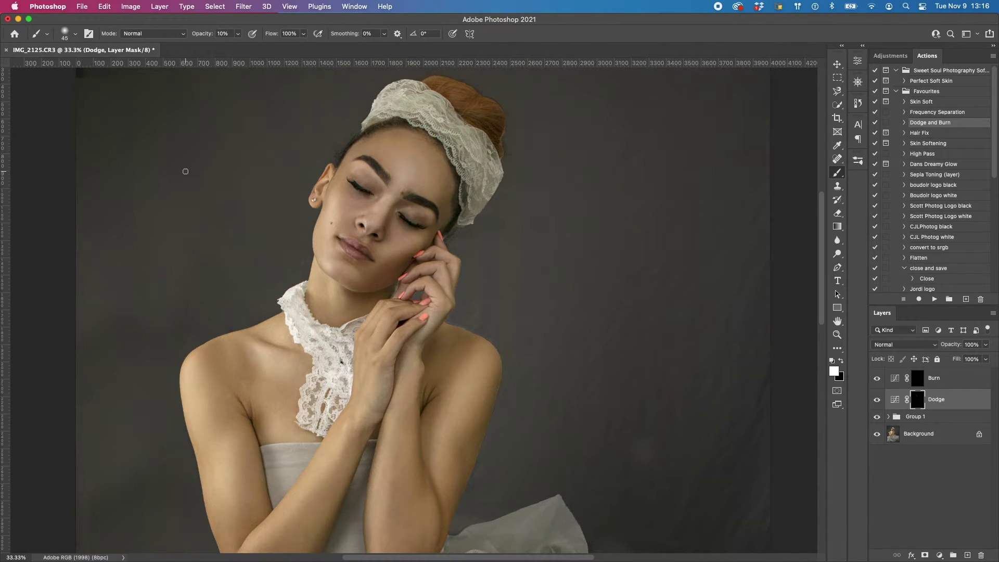
{"action": "key", "text": "bracketright"}
{"action": "key", "text": "bracketright"}
{"action": "key", "text": "bracketright"}
{"action": "key", "text": "bracketright"}
{"action": "key", "text": "bracketright"}
{"action": "key", "text": "bracketright"}
{"action": "key", "text": "bracketright"}
{"action": "key", "text": "bracketright"}
{"action": "key", "text": "super+minus"}
{"action": "key", "text": "super+minus"}
{"action": "key", "text": "bracketright"}
{"action": "key", "text": "bracketright"}
{"action": "key", "text": "bracketright"}
{"action": "left_click_drag", "start_coordinate": [336, 252], "coordinate": [329, 252]}
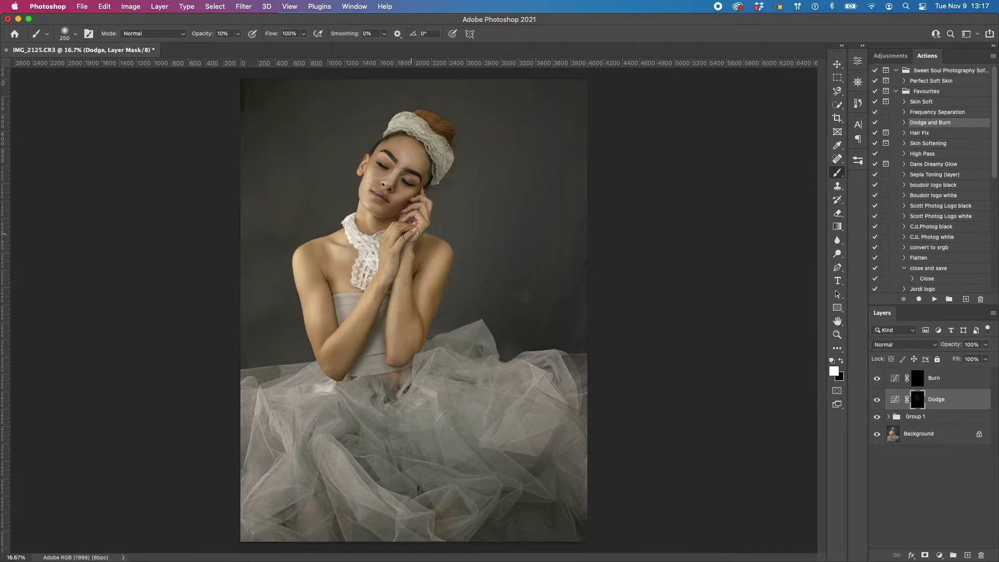
{"action": "key", "text": "1"}
{"action": "key", "text": "1"}
Switch to the Burn layer and darken a small area of the face at 5% opacity.
{"action": "key", "text": "alt+bracketright"}
{"action": "key", "text": "bracketleft"}
{"action": "key", "text": "bracketleft"}
{"action": "key", "text": "bracketleft"}
{"action": "key", "text": "bracketleft"}
{"action": "key", "text": "bracketleft"}
{"action": "key", "text": "bracketleft"}
{"action": "key", "text": "bracketleft"}
{"action": "key", "text": "bracketleft"}
{"action": "key", "text": "bracketleft"}
{"action": "key", "text": "bracketleft"}
{"action": "key", "text": "bracketleft"}
{"action": "key", "text": "bracketleft"}
{"action": "key", "text": "bracketleft"}
{"action": "key", "text": "bracketleft"}
{"action": "key", "text": "bracketleft"}
{"action": "key", "text": "super+plus"}
{"action": "key", "text": "super+plus"}
{"action": "left_click_drag", "start_coordinate": [332, 74], "coordinate": [283, 204]}
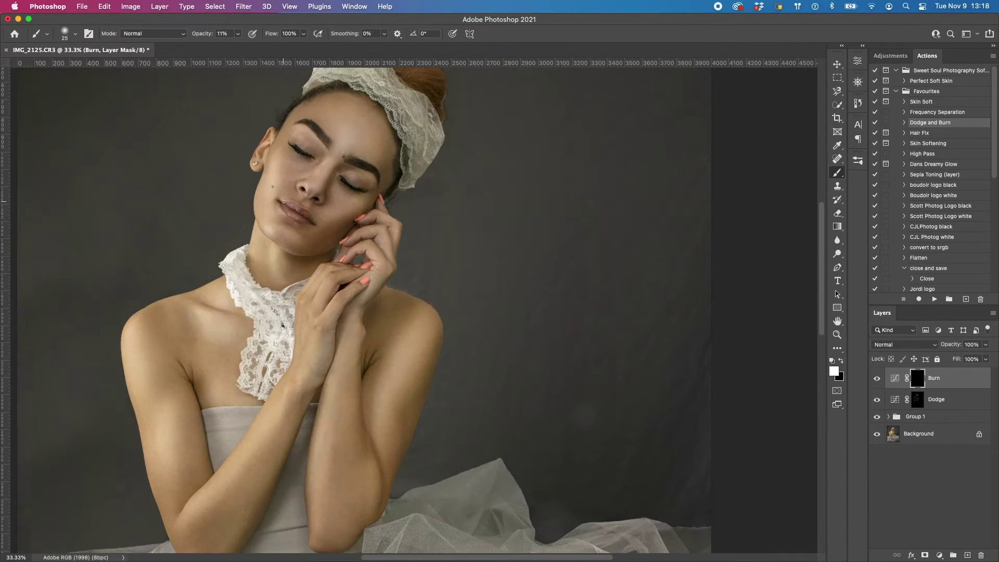
{"action": "key", "text": "super+minus"}
{"action": "key", "text": "super+minus"}
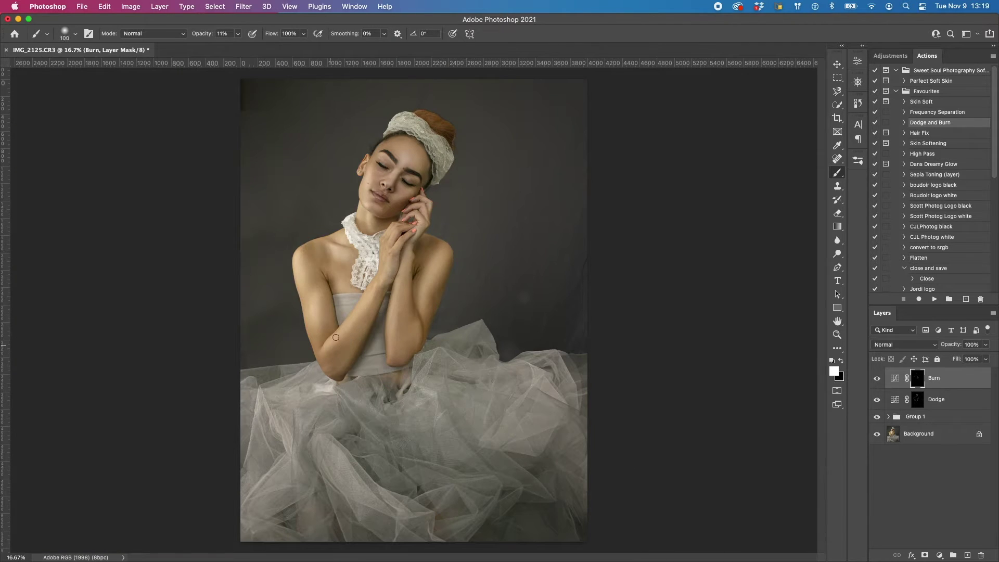
{"action": "key", "text": "bracketright"}
{"action": "key", "text": "bracketright"}
{"action": "key", "text": "bracketright"}
{"action": "key", "text": "bracketright"}
{"action": "key", "text": "bracketright"}
{"action": "key", "text": "bracketright"}
{"action": "key", "text": "bracketright"}
{"action": "key", "text": "bracketright"}
{"action": "key", "text": "bracketright"}
{"action": "key", "text": "5"}
Group the new Dodge and Burn layers into Group 2 and compare the retouch before and after.
{"action": "left_click", "coordinate": [936, 400], "text": "shift"}
{"action": "key", "text": "super+g"}
{"action": "mouse_move", "coordinate": [877, 374]}
{"action": "left_mouse_down"}
{"action": "mouse_move", "coordinate": [877, 388]}
{"action": "mouse_move", "coordinate": [877, 375]}
{"action": "left_mouse_up"}
{"action": "left_click", "coordinate": [917, 469]}
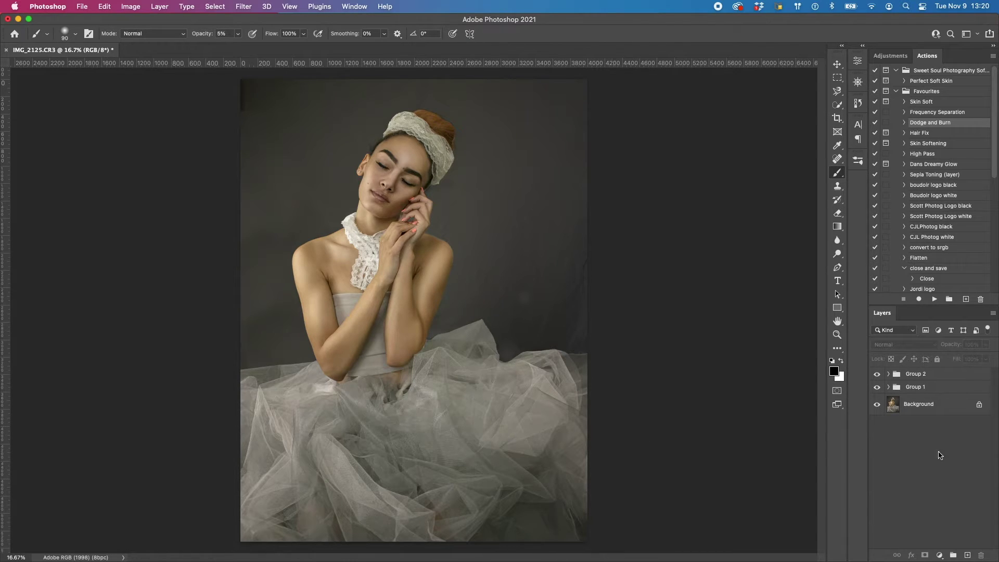
Merge the visible retouch groups into the Background and stamp a merged copy onto Layer 1.
{"action": "left_click", "coordinate": [416, 411]}
{"action": "left_click", "coordinate": [522, 217]}
{"action": "left_click", "coordinate": [939, 410]}
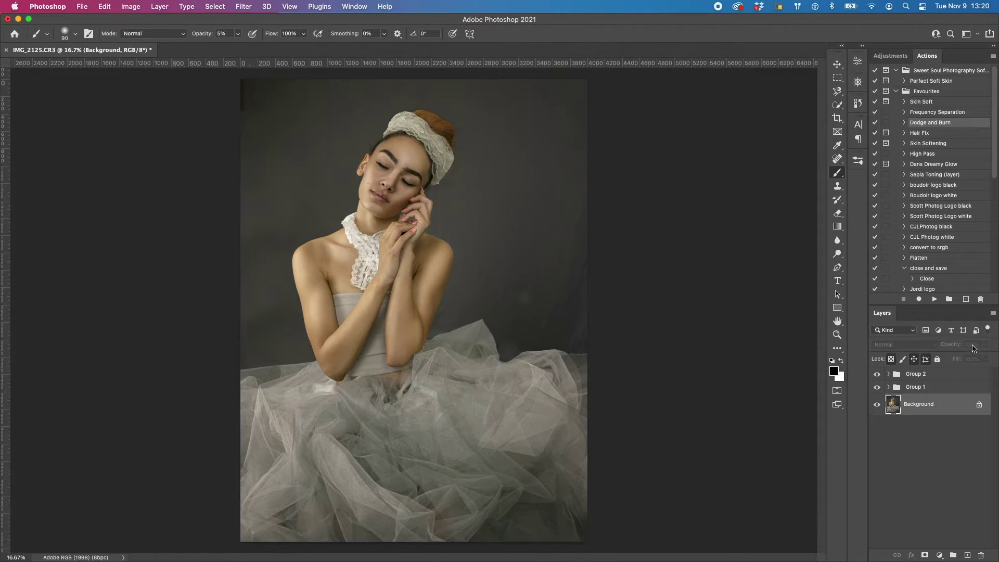
{"action": "left_click", "coordinate": [993, 312]}
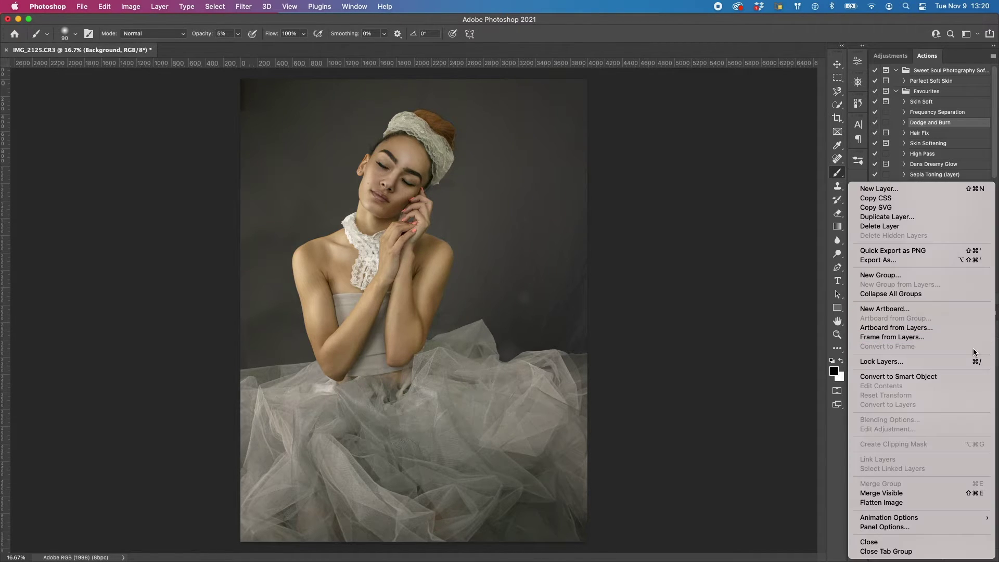
{"action": "left_click", "coordinate": [892, 493]}
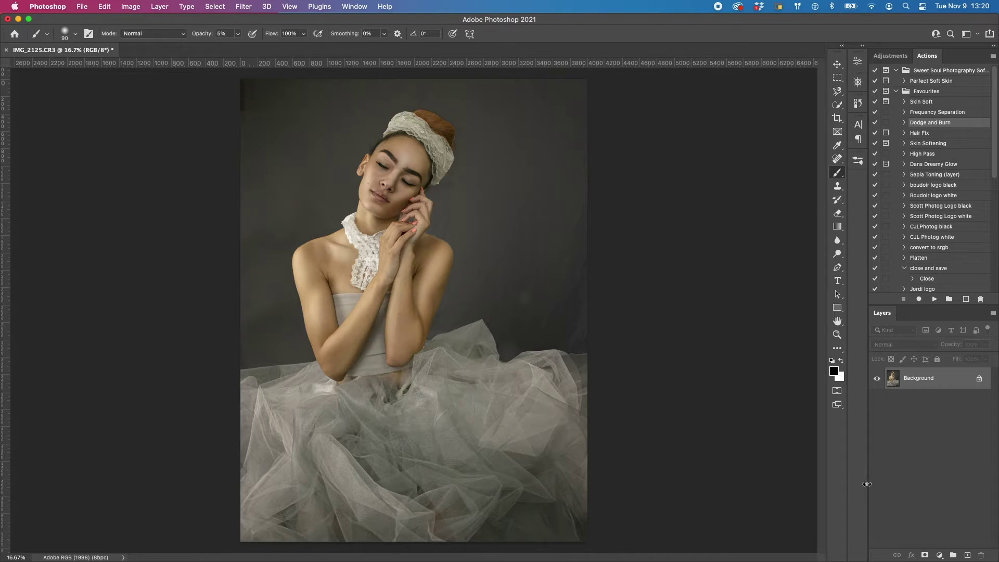
{"action": "key", "text": "super+alt+shift+e"}
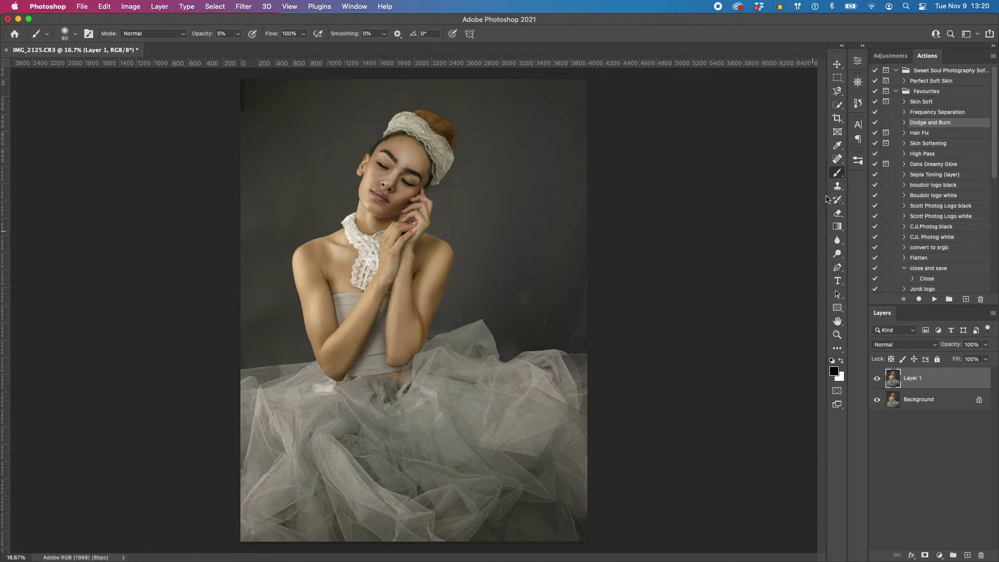
Use the Patch Tool to replace distracting spots in the tulle dress with clean tulle texture.
{"action": "left_click", "coordinate": [838, 159]}
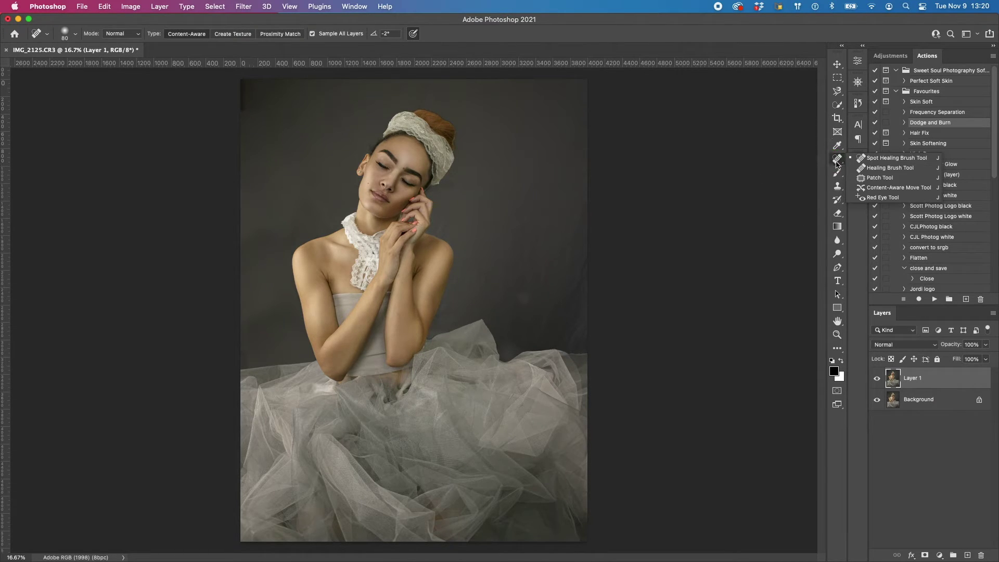
{"action": "left_click", "coordinate": [860, 178]}
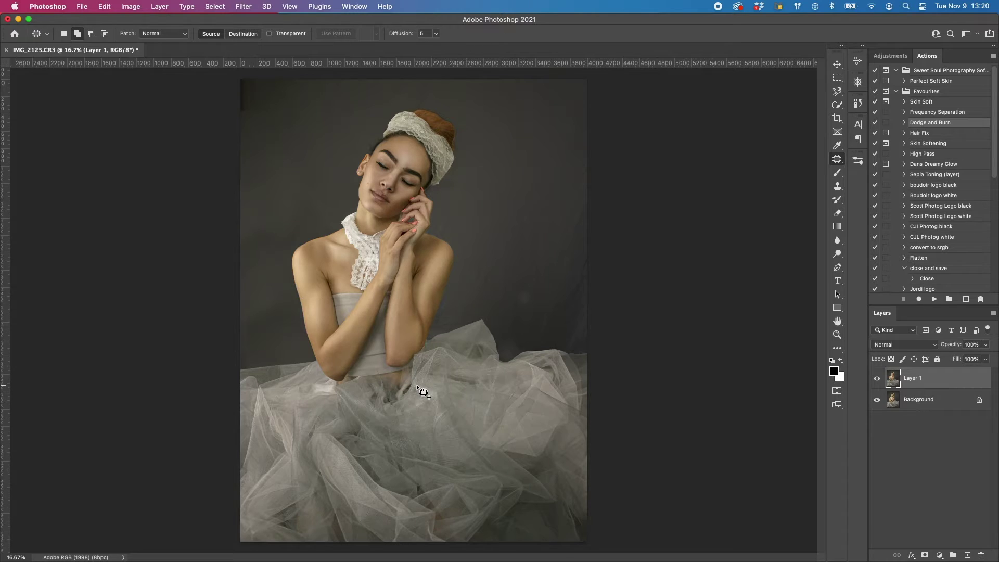
{"action": "mouse_move", "coordinate": [417, 386]}
{"action": "left_mouse_down"}
{"action": "mouse_move", "coordinate": [392, 385]}
{"action": "mouse_move", "coordinate": [398, 407]}
{"action": "mouse_move", "coordinate": [419, 394]}
{"action": "mouse_move", "coordinate": [412, 381]}
{"action": "mouse_move", "coordinate": [405, 396]}
{"action": "mouse_move", "coordinate": [436, 399]}
{"action": "mouse_move", "coordinate": [446, 388]}
{"action": "mouse_move", "coordinate": [409, 370]}
{"action": "left_mouse_up"}
{"action": "left_click", "coordinate": [456, 432]}
{"action": "mouse_move", "coordinate": [398, 375]}
{"action": "left_mouse_down"}
{"action": "mouse_move", "coordinate": [403, 421]}
{"action": "mouse_move", "coordinate": [391, 394]}
{"action": "left_mouse_up"}
{"action": "left_click", "coordinate": [411, 423]}
{"action": "left_click_drag", "start_coordinate": [388, 400], "coordinate": [358, 391]}
{"action": "left_click", "coordinate": [334, 392]}
{"action": "left_click_drag", "start_coordinate": [407, 368], "coordinate": [406, 369]}
{"action": "mouse_move", "coordinate": [390, 375]}
{"action": "left_mouse_down"}
{"action": "mouse_move", "coordinate": [539, 377]}
{"action": "mouse_move", "coordinate": [312, 390]}
{"action": "left_mouse_up"}
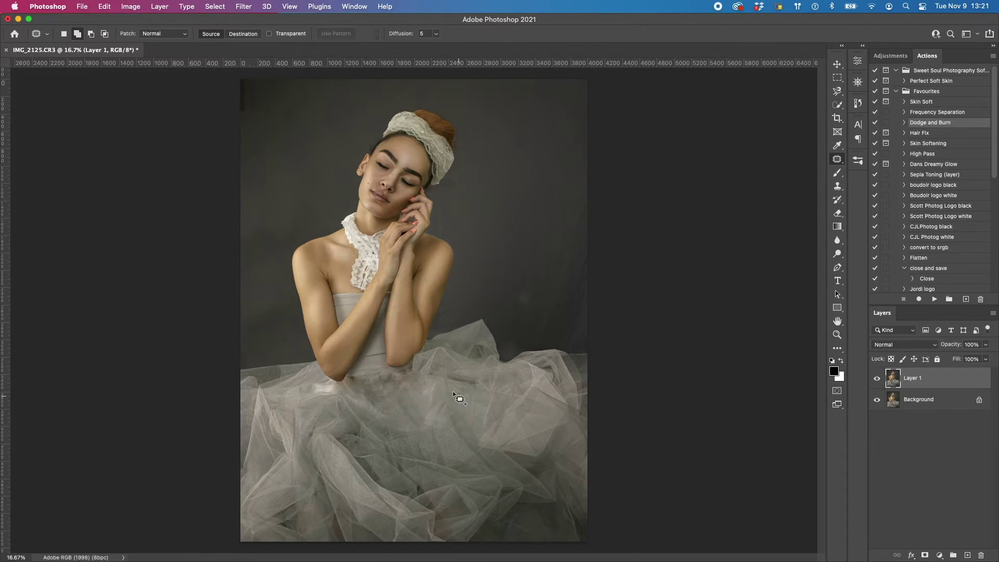
{"action": "key", "text": "super+d"}
{"action": "key", "text": "super+minus"}
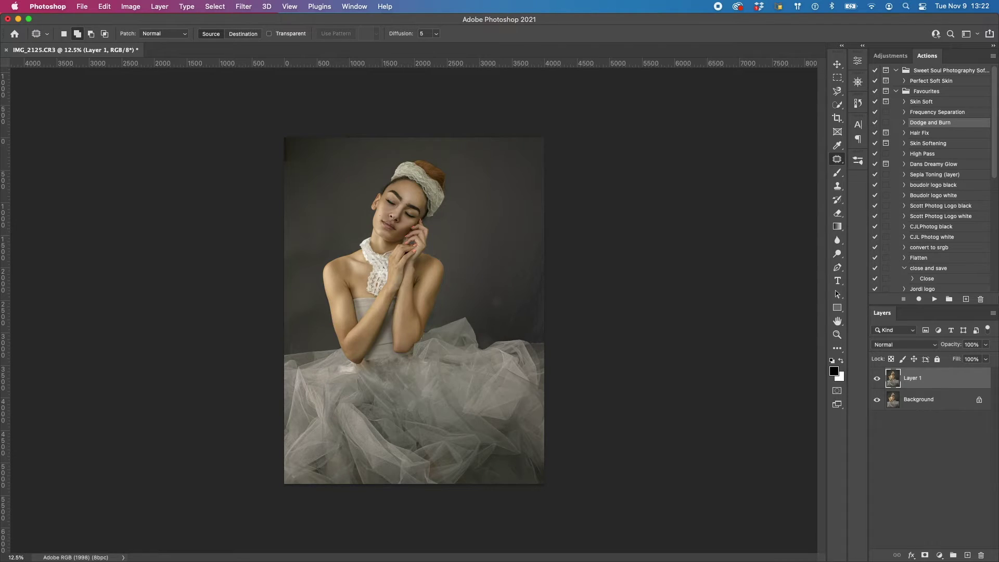
Merge Layer 1 into the Background, then crop to 5:7 portrait with Content-Aware filling the extended canvas.
{"action": "left_click", "coordinate": [993, 313]}
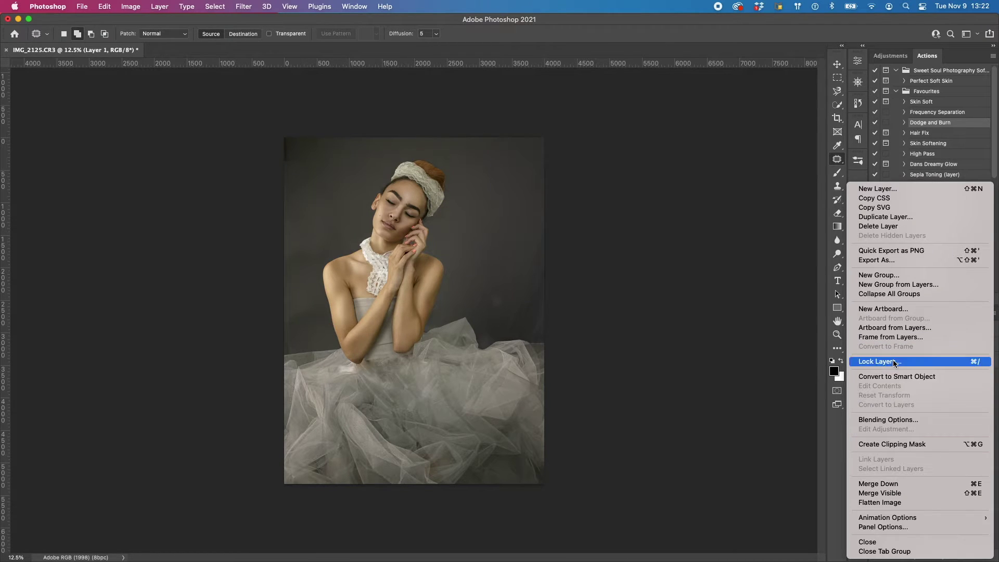
{"action": "left_click", "coordinate": [893, 484]}
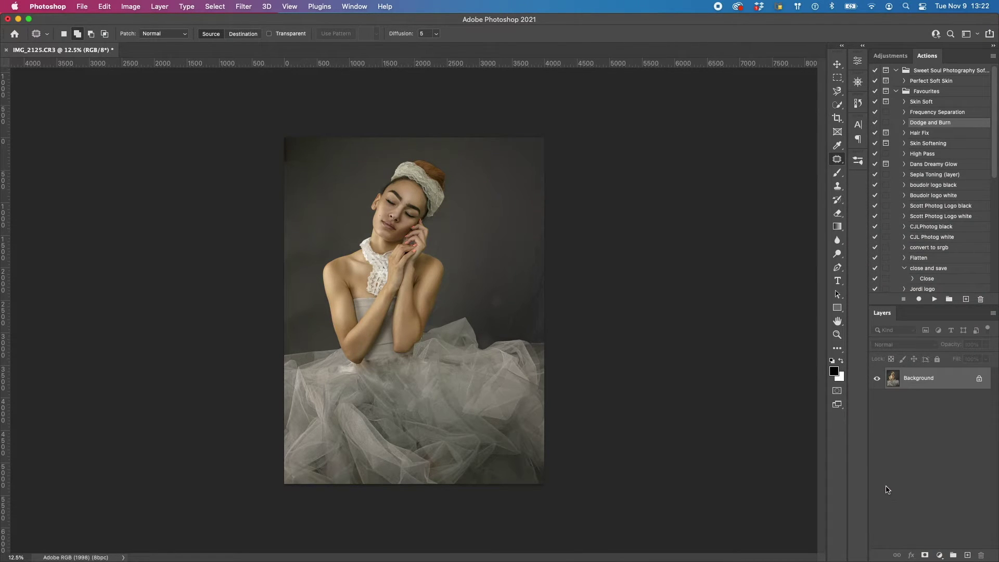
{"action": "left_click", "coordinate": [837, 119]}
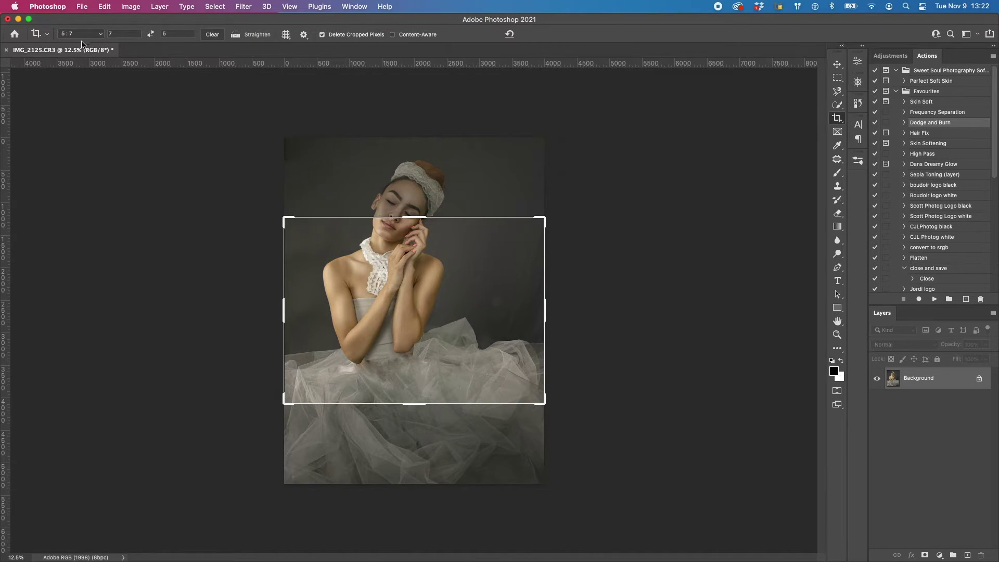
{"action": "left_click", "coordinate": [150, 36]}
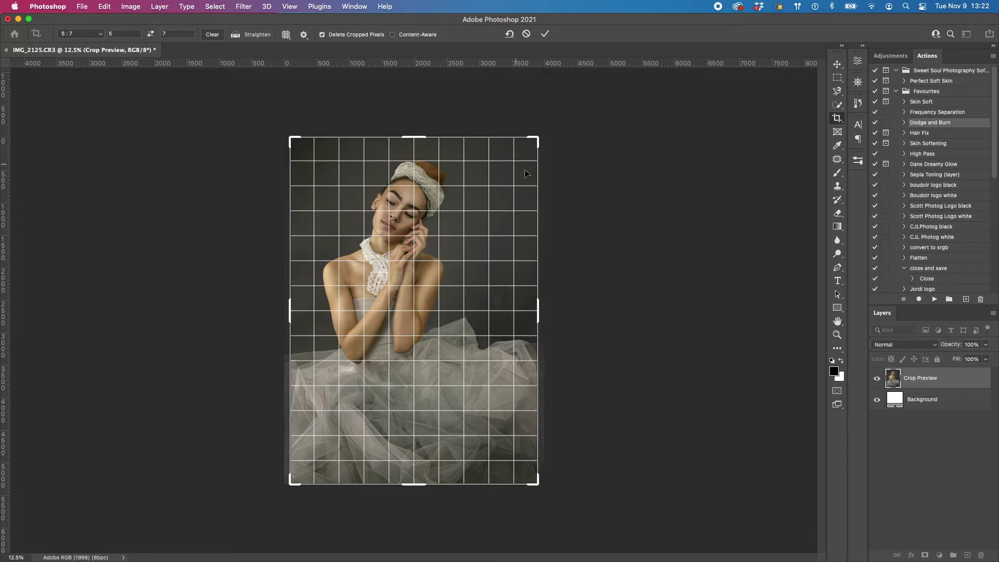
{"action": "left_click_drag", "start_coordinate": [538, 140], "coordinate": [567, 119]}
{"action": "mouse_move", "coordinate": [451, 264]}
{"action": "left_mouse_down"}
{"action": "mouse_move", "coordinate": [473, 243]}
{"action": "mouse_move", "coordinate": [459, 264]}
{"action": "left_mouse_up"}
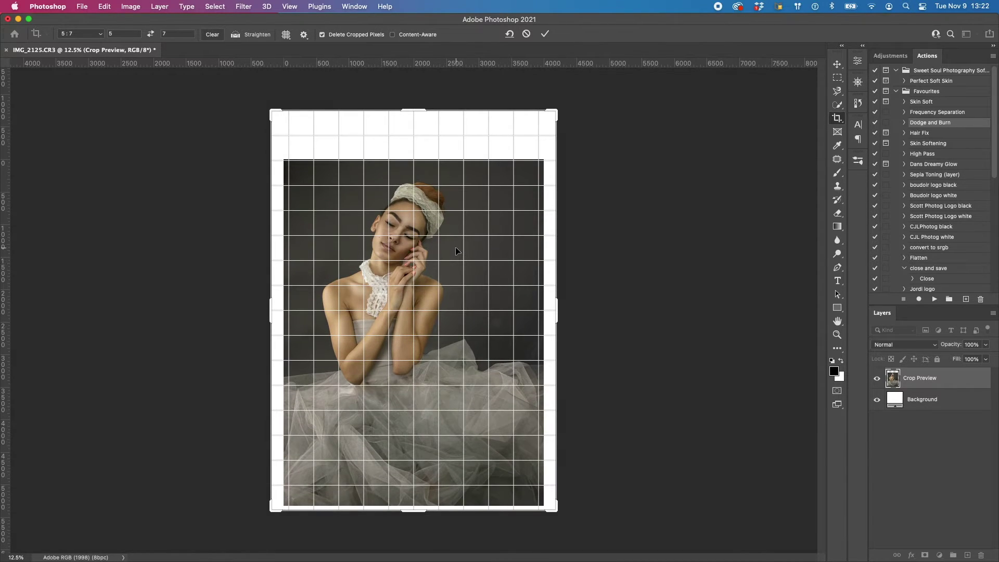
{"action": "left_click", "coordinate": [392, 34]}
{"action": "left_click", "coordinate": [544, 37]}
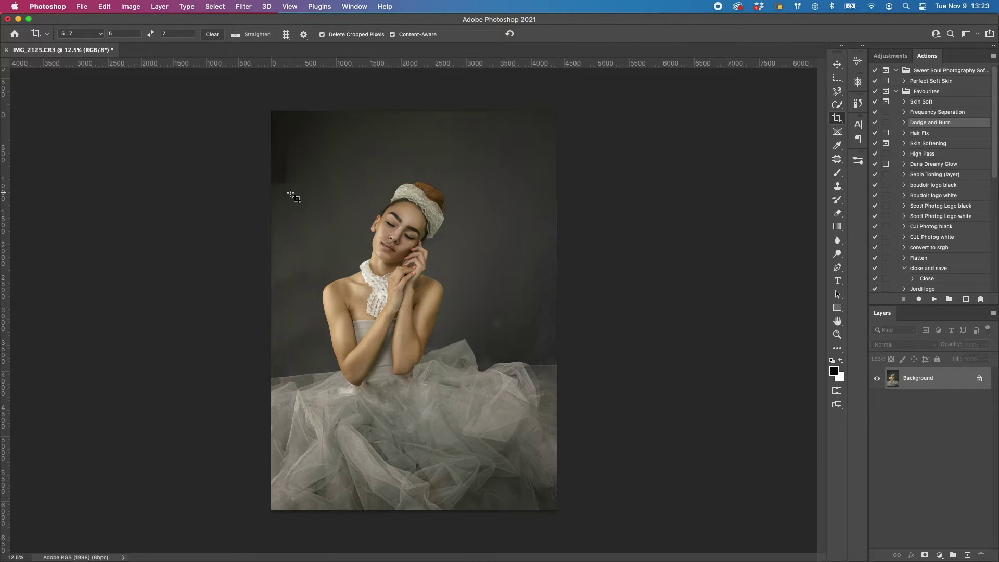
{"action": "key", "text": "j"}
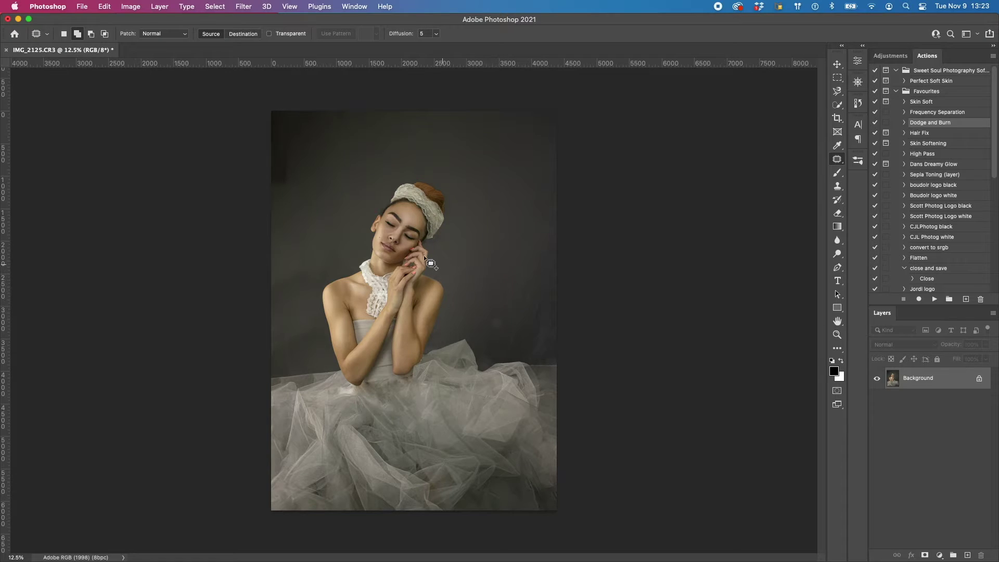
Place tex2demo.jpg as an embedded layer, shifted up toward the top of the canvas.
{"action": "left_click", "coordinate": [91, 9]}
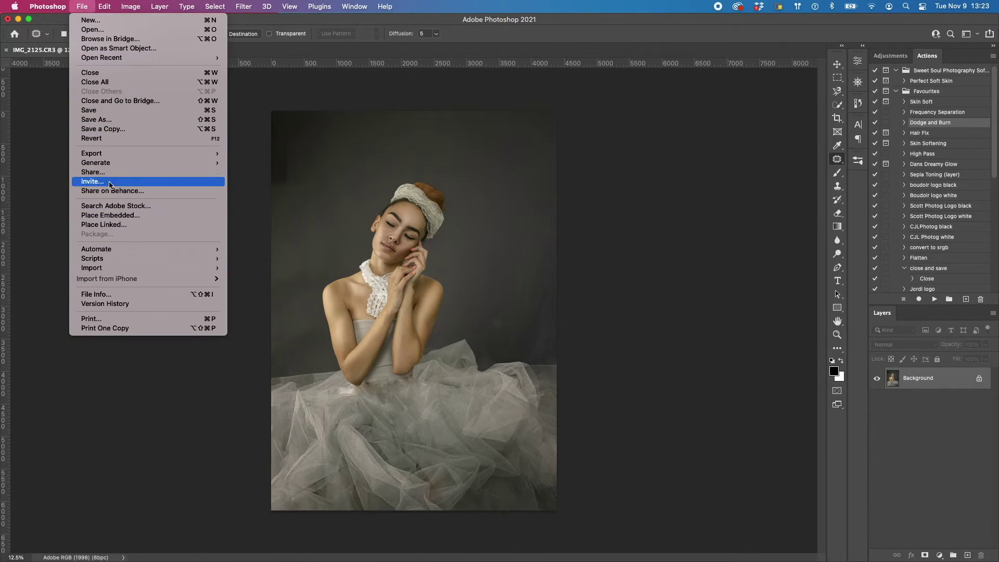
{"action": "left_click", "coordinate": [125, 215]}
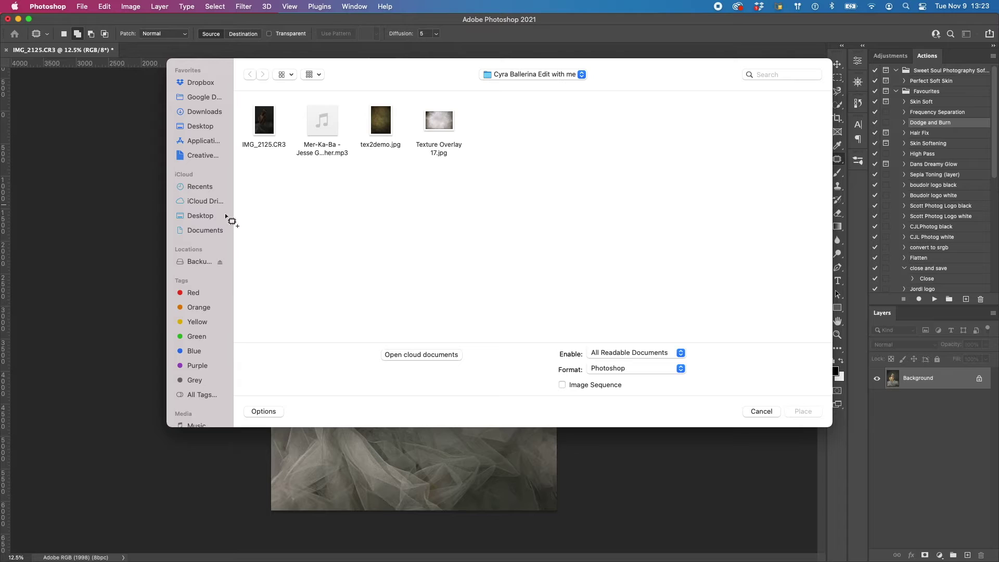
{"action": "left_click", "coordinate": [372, 134]}
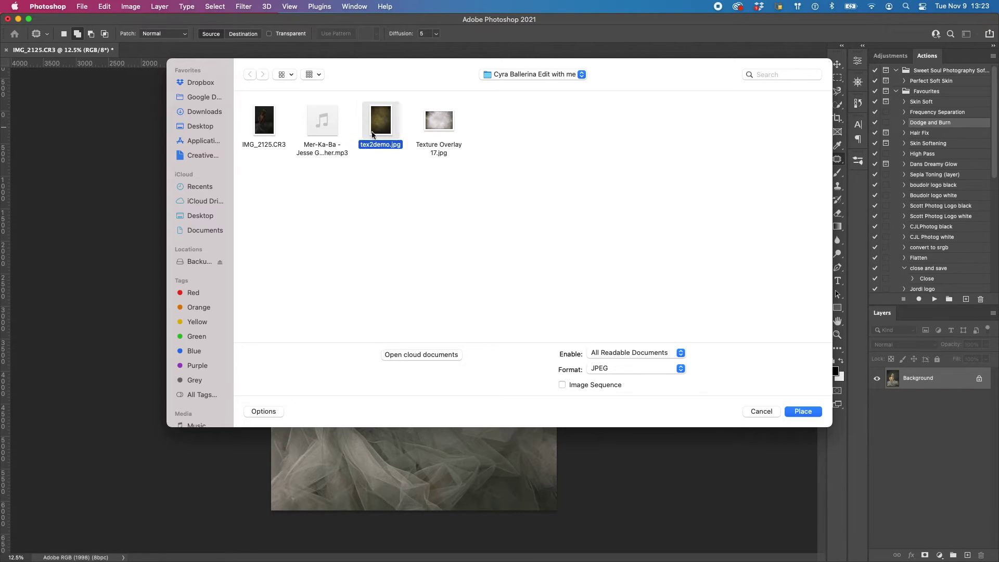
{"action": "left_click", "coordinate": [797, 415]}
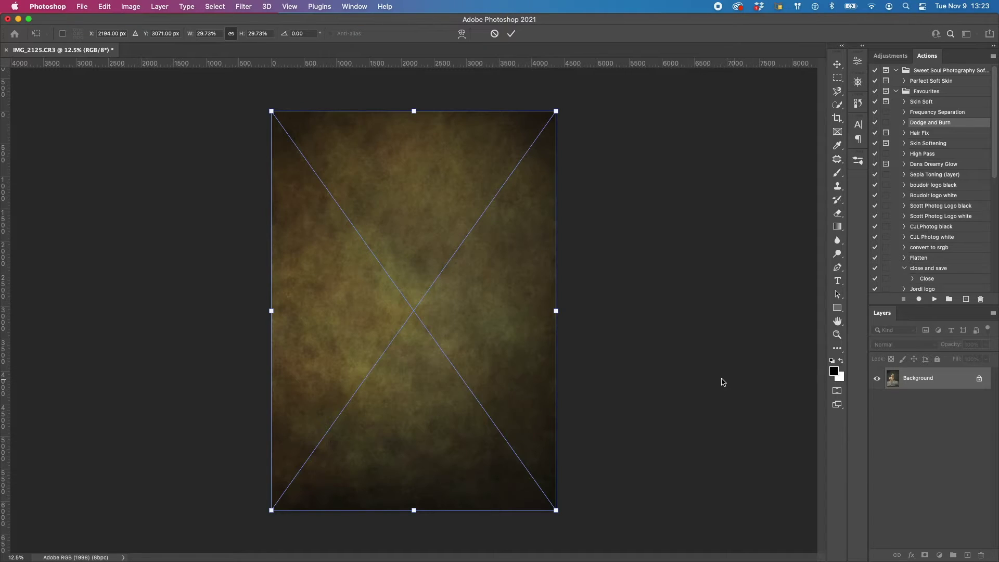
{"action": "left_click_drag", "start_coordinate": [439, 354], "coordinate": [438, 257]}
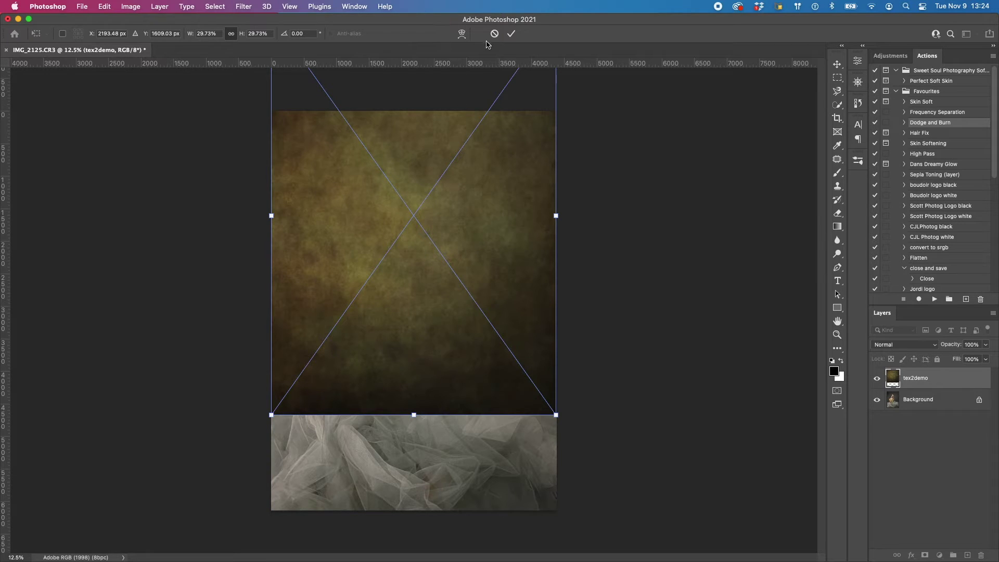
{"action": "left_click", "coordinate": [508, 34]}
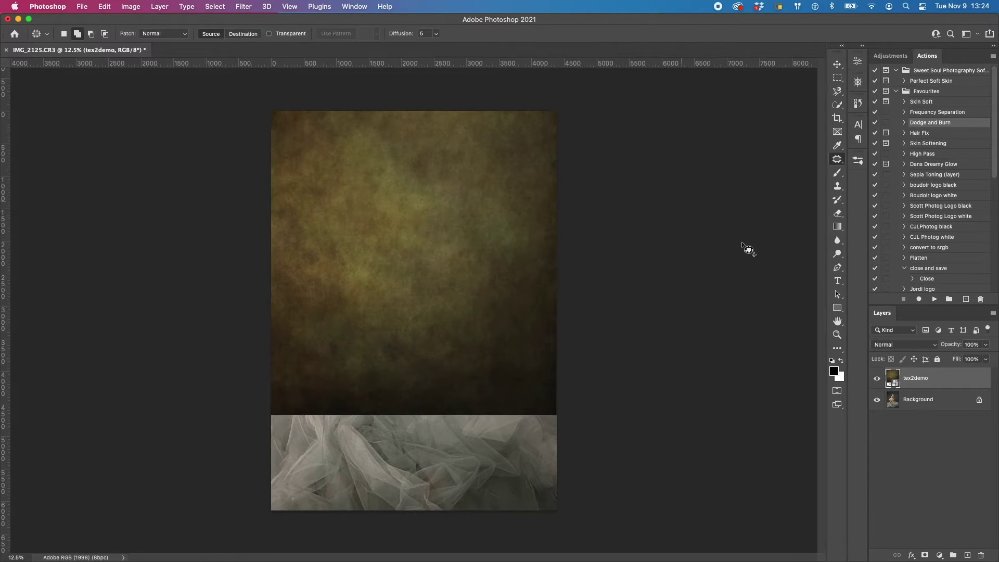
Mask tex2demo with an inverted subject selection so it covers only the backdrop, at 83% opacity.
{"action": "left_click", "coordinate": [877, 379]}
{"action": "left_click", "coordinate": [917, 404]}
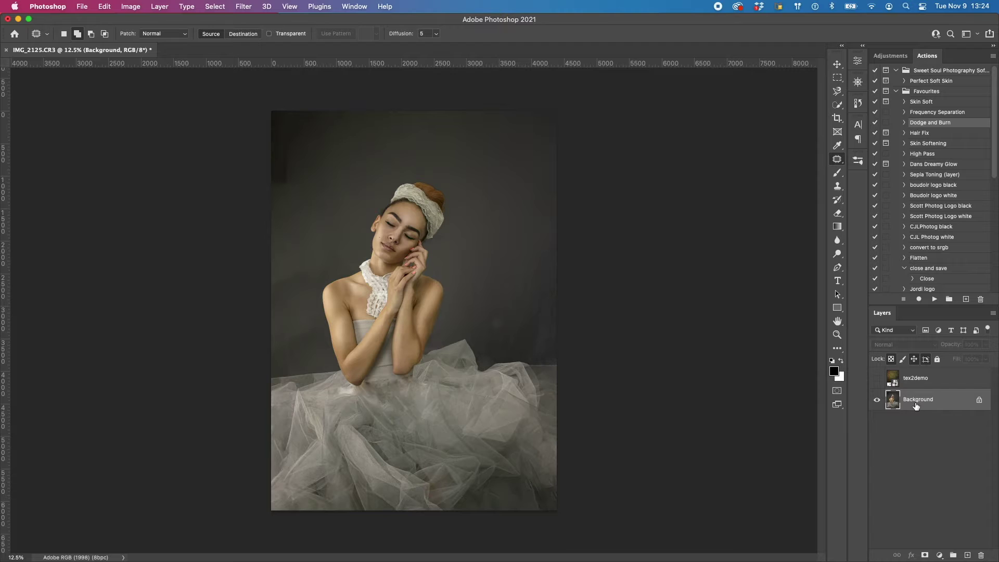
{"action": "left_click", "coordinate": [837, 105]}
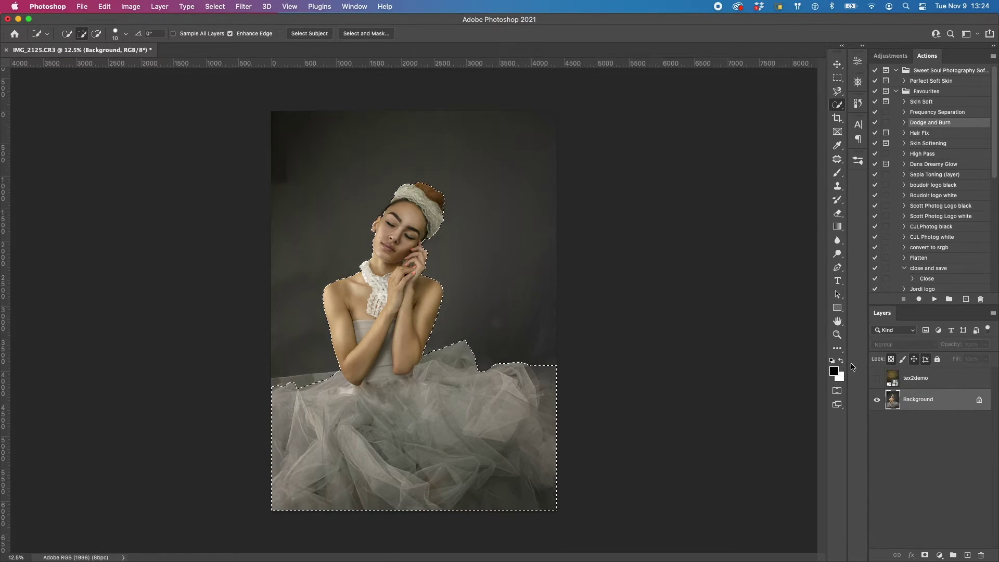
{"action": "left_click", "coordinate": [903, 378]}
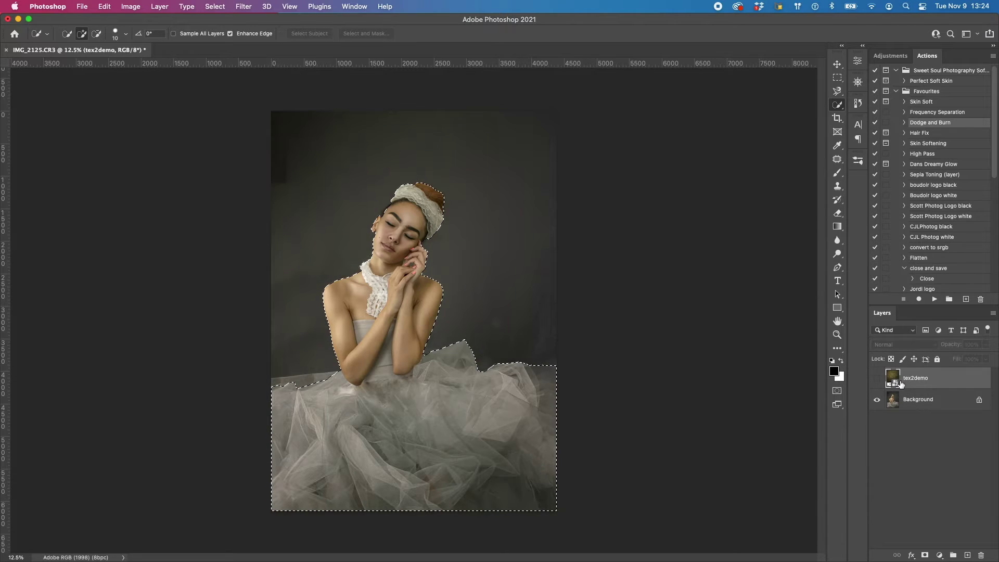
{"action": "left_click", "coordinate": [924, 554]}
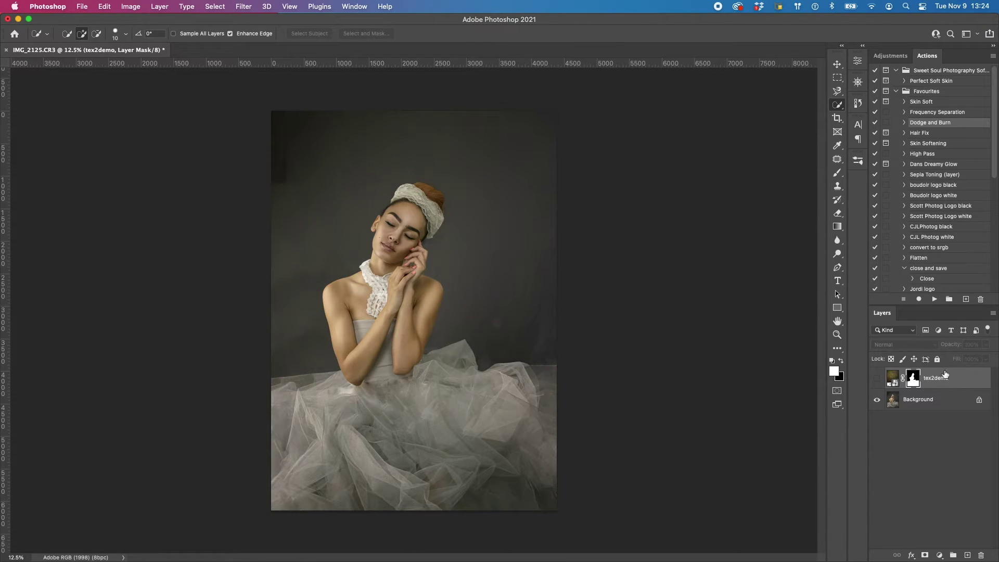
{"action": "left_click", "coordinate": [878, 378]}
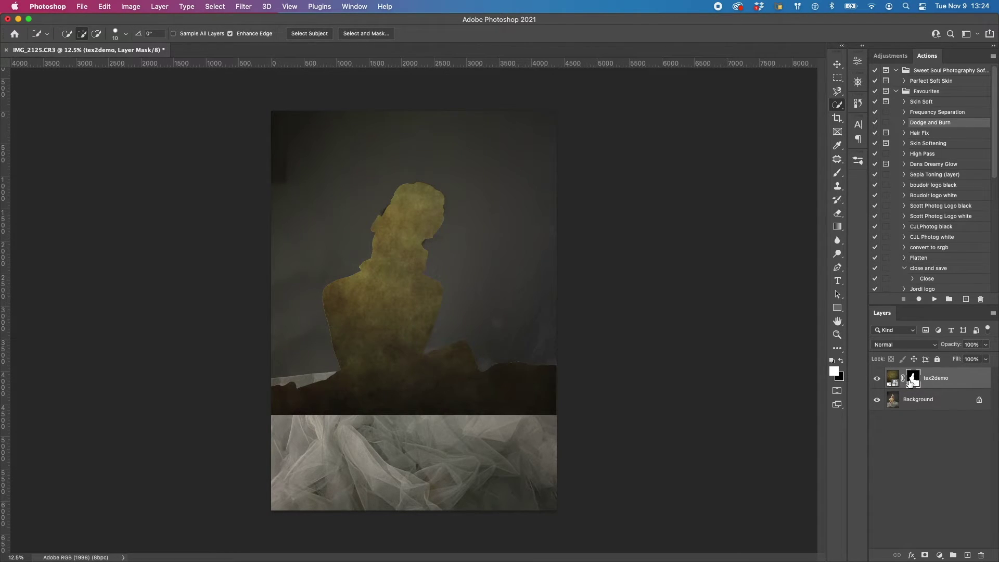
{"action": "key", "text": "super+i"}
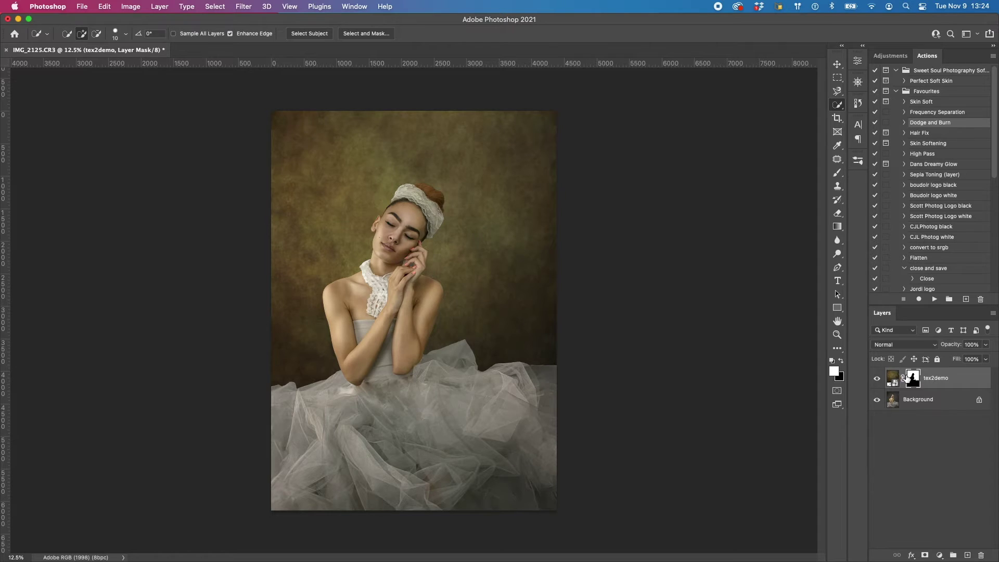
{"action": "left_click", "coordinate": [988, 348]}
{"action": "left_click_drag", "start_coordinate": [988, 362], "coordinate": [976, 360]}
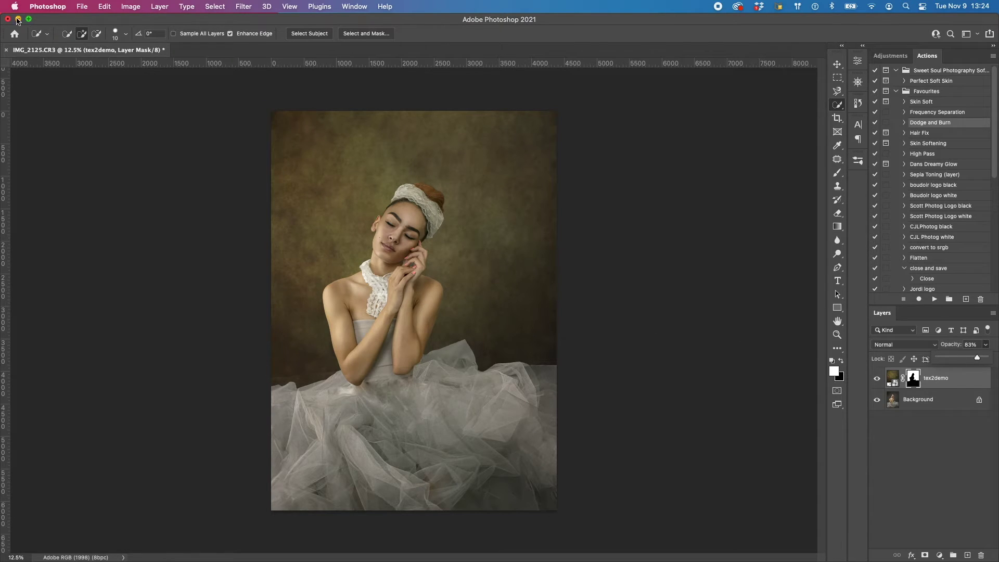
Place Texture Overlay 17.jpg, move and scale it over the photo's top, and add a layer mask.
{"action": "left_click", "coordinate": [83, 8]}
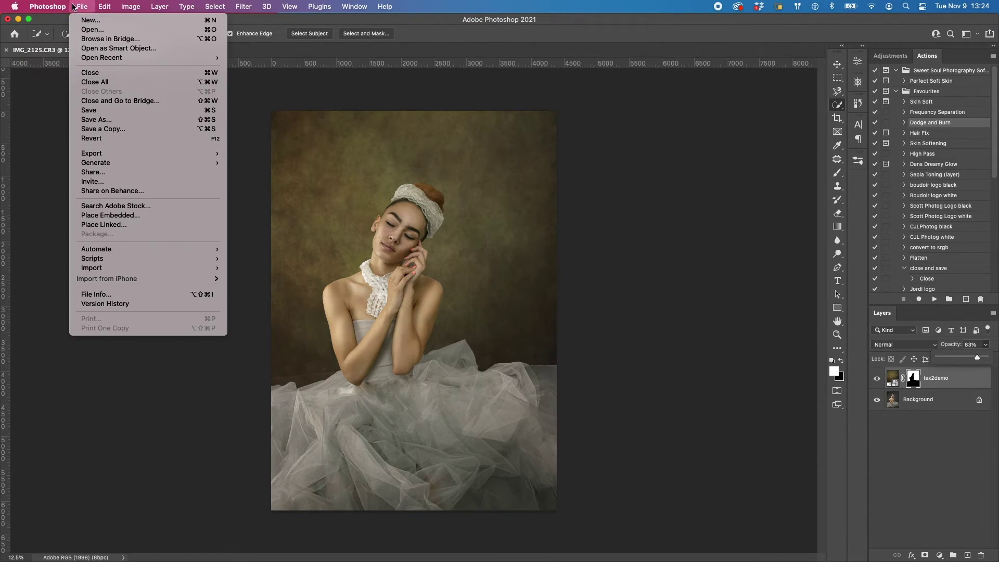
{"action": "left_click", "coordinate": [138, 215]}
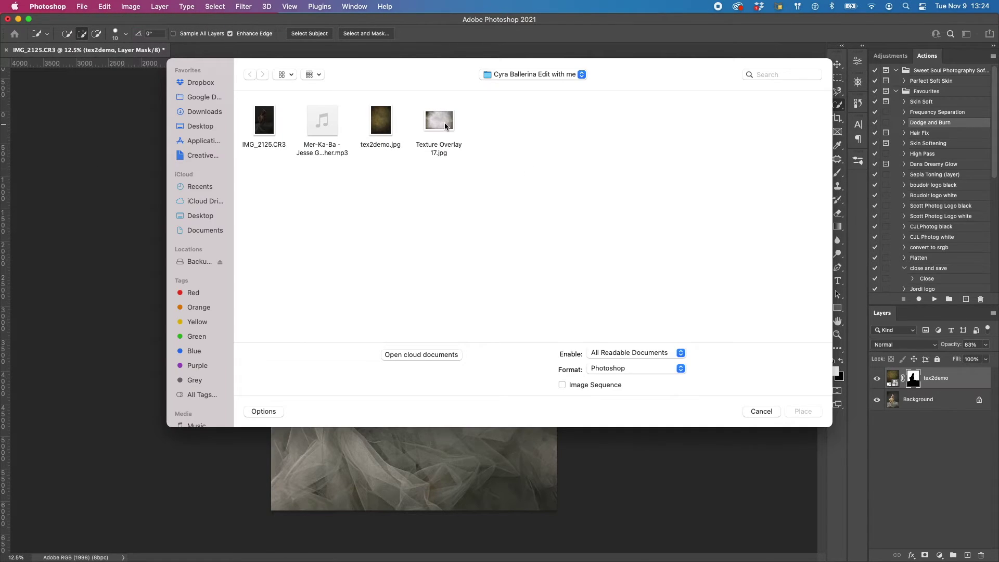
{"action": "left_click", "coordinate": [445, 126]}
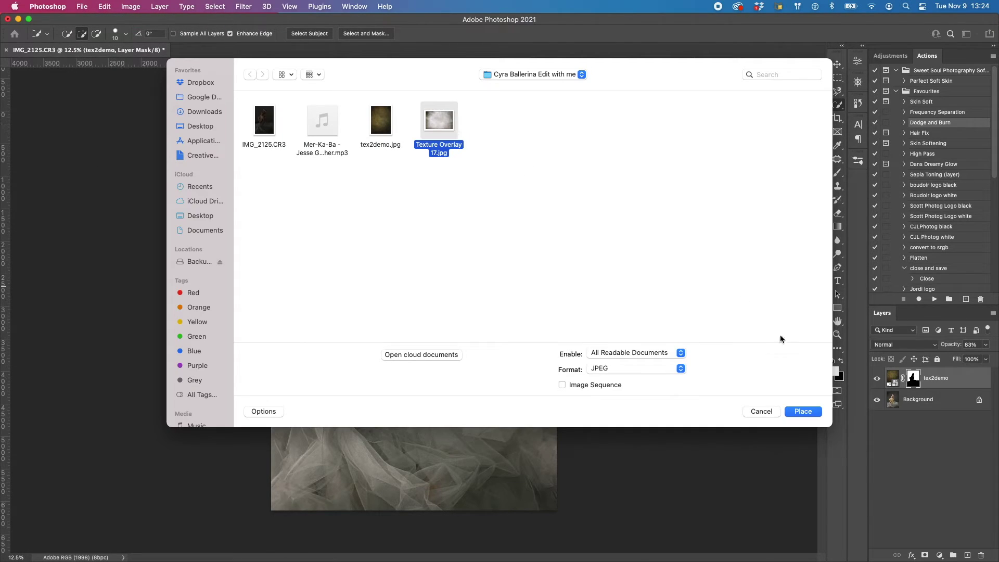
{"action": "left_click", "coordinate": [802, 411]}
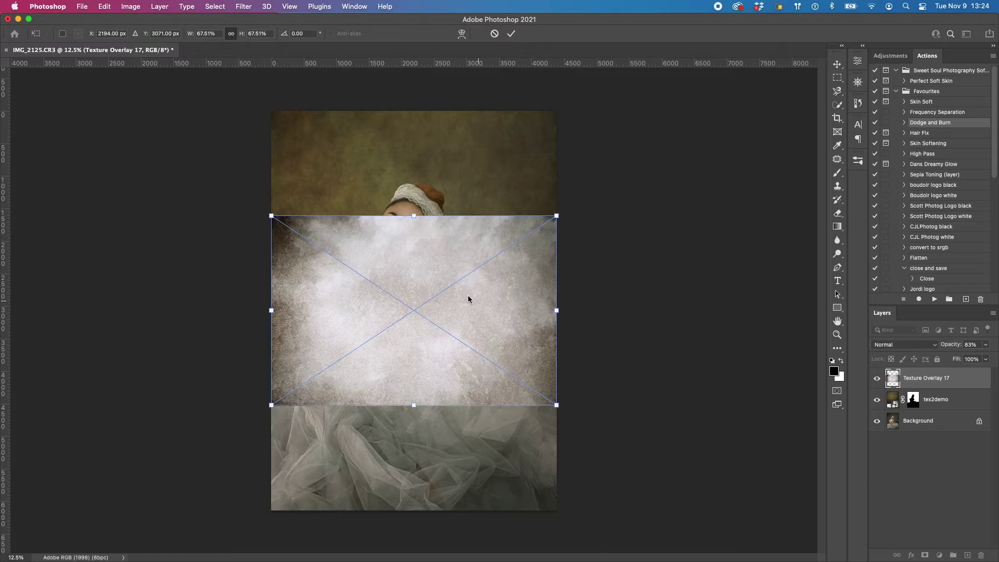
{"action": "left_click_drag", "start_coordinate": [468, 299], "coordinate": [446, 290]}
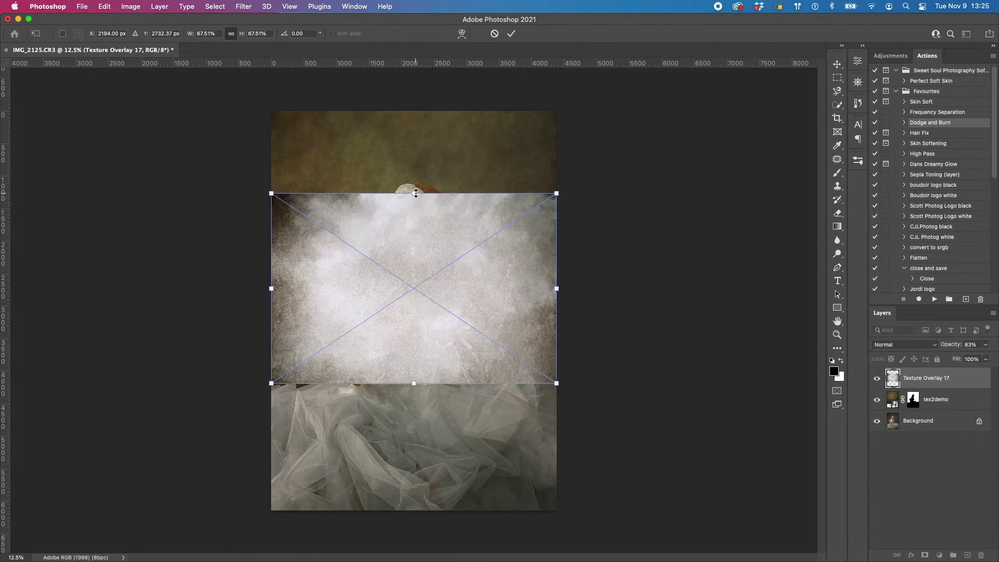
{"action": "mouse_move", "coordinate": [415, 193]}
{"action": "left_mouse_down"}
{"action": "mouse_move", "coordinate": [427, 96]}
{"action": "mouse_move", "coordinate": [420, 197]}
{"action": "left_mouse_up"}
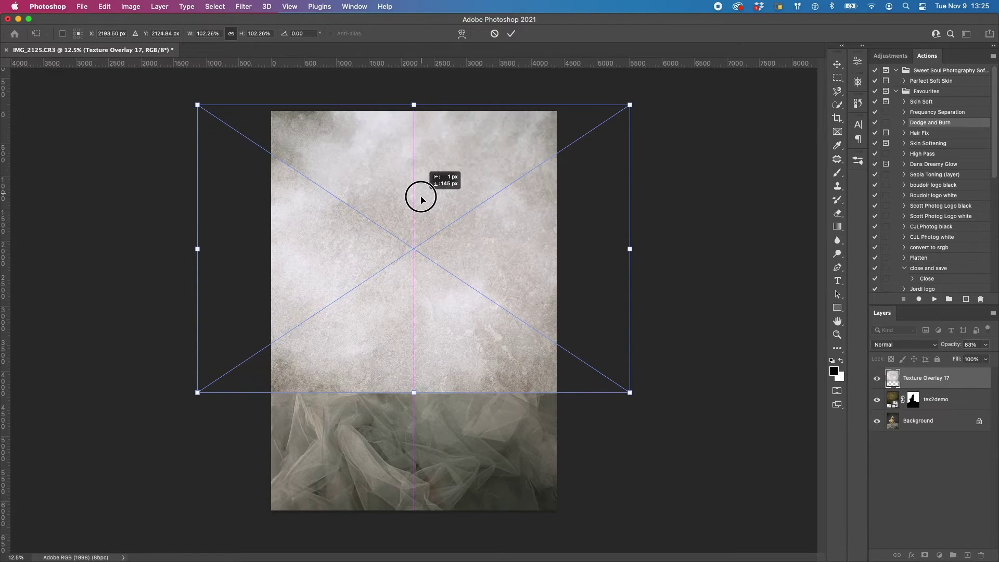
{"action": "left_click", "coordinate": [513, 34]}
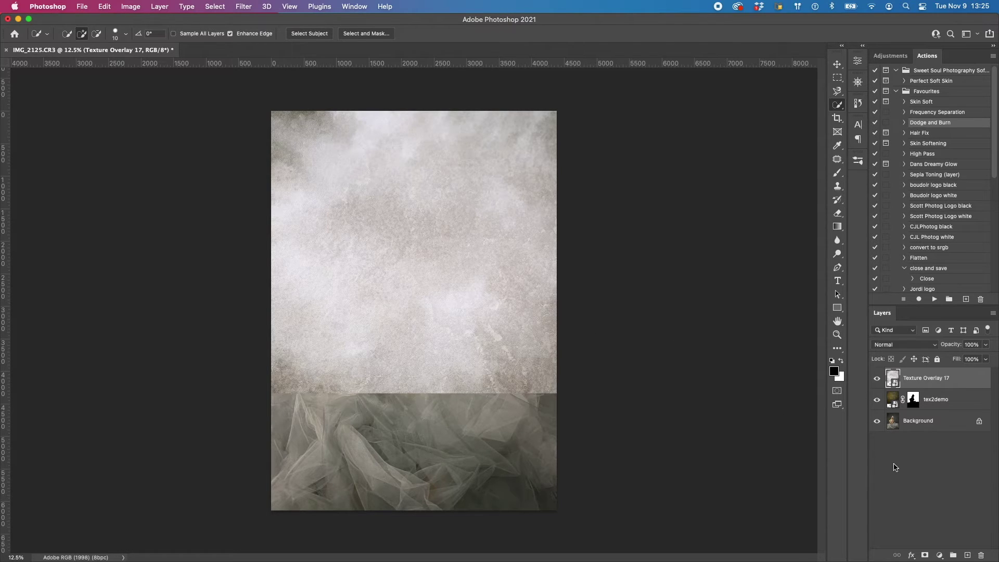
{"action": "left_click", "coordinate": [924, 555]}
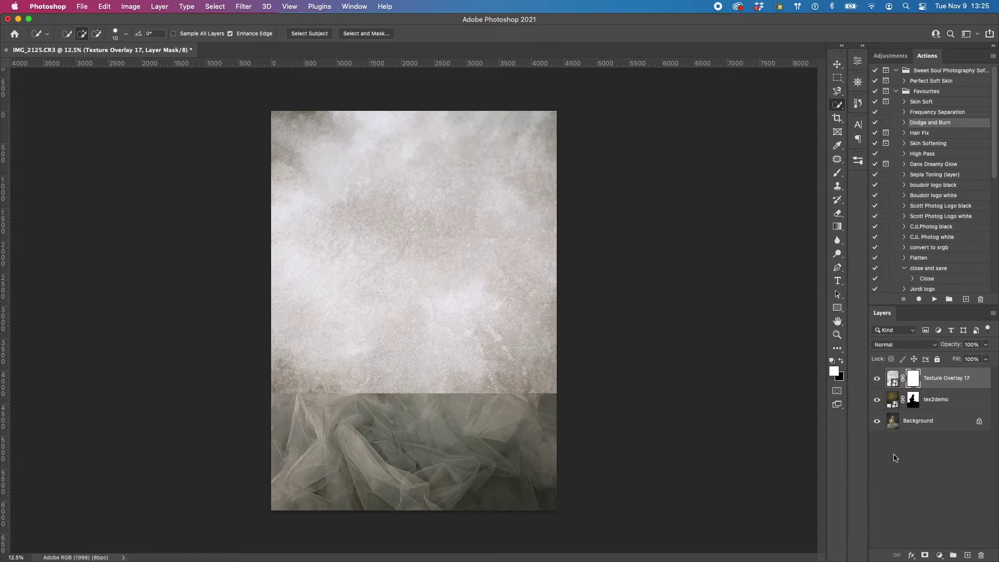
Copy tex2demo's mask onto Texture Overlay 17 and lower the overlay's opacity.
{"action": "left_click_drag", "start_coordinate": [912, 399], "coordinate": [930, 374]}
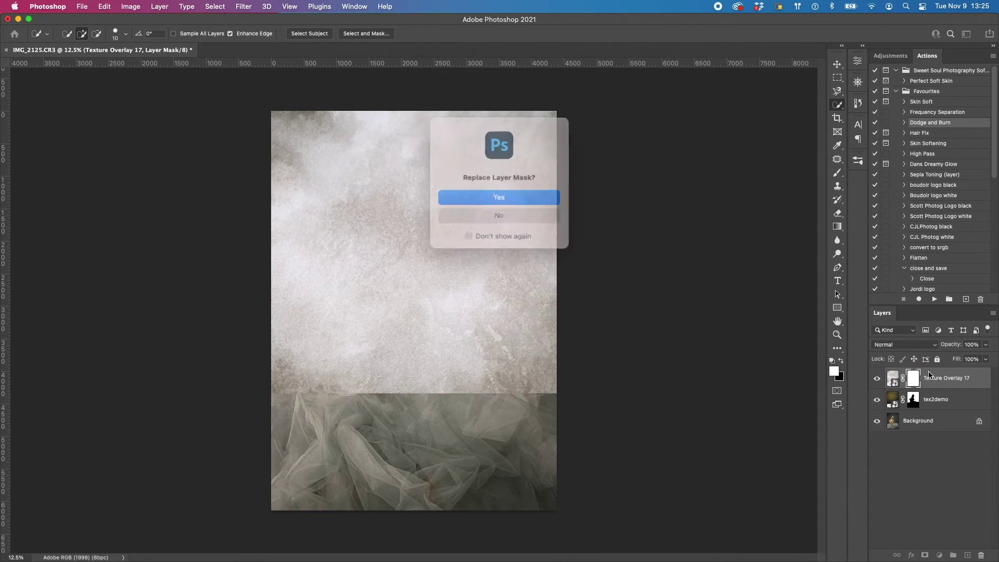
{"action": "left_click", "coordinate": [531, 198]}
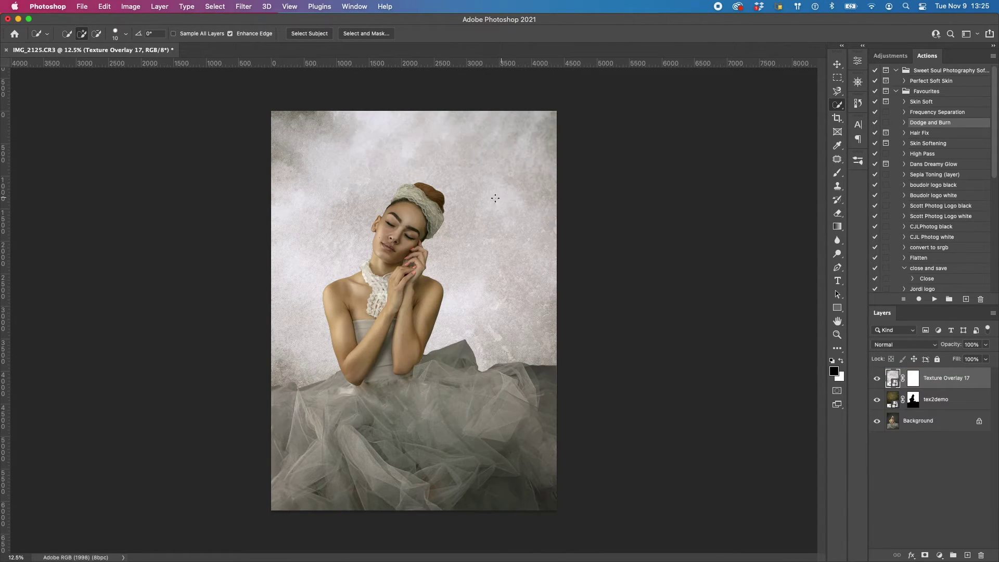
{"action": "left_click", "coordinate": [985, 345]}
{"action": "left_click_drag", "start_coordinate": [987, 358], "coordinate": [966, 362]}
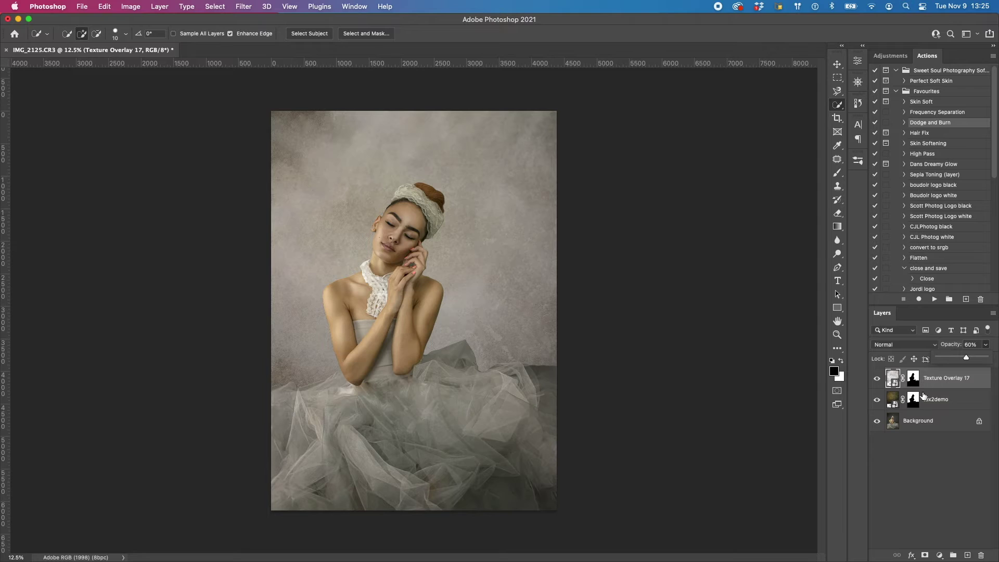
Adjust the opacities of the tex2demo and Texture Overlay 17 layers.
{"action": "left_click", "coordinate": [914, 399]}
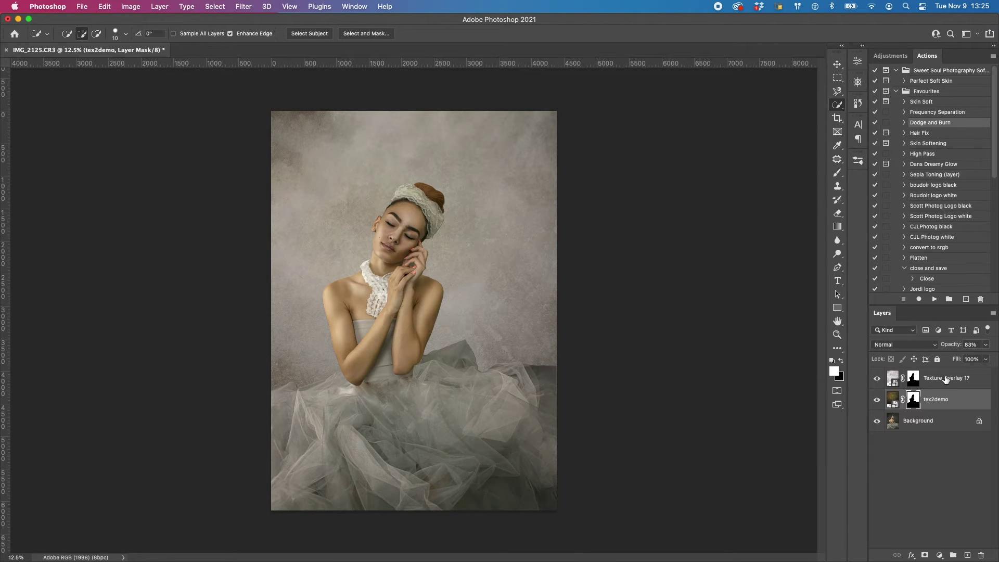
{"action": "left_click", "coordinate": [893, 399]}
{"action": "left_click_drag", "start_coordinate": [987, 348], "coordinate": [991, 359]}
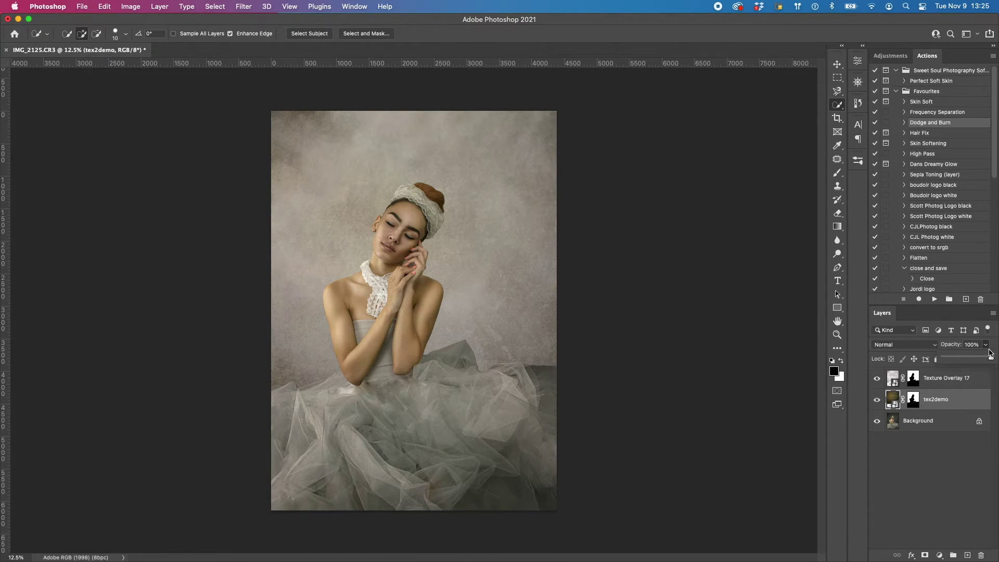
{"action": "left_click", "coordinate": [954, 385]}
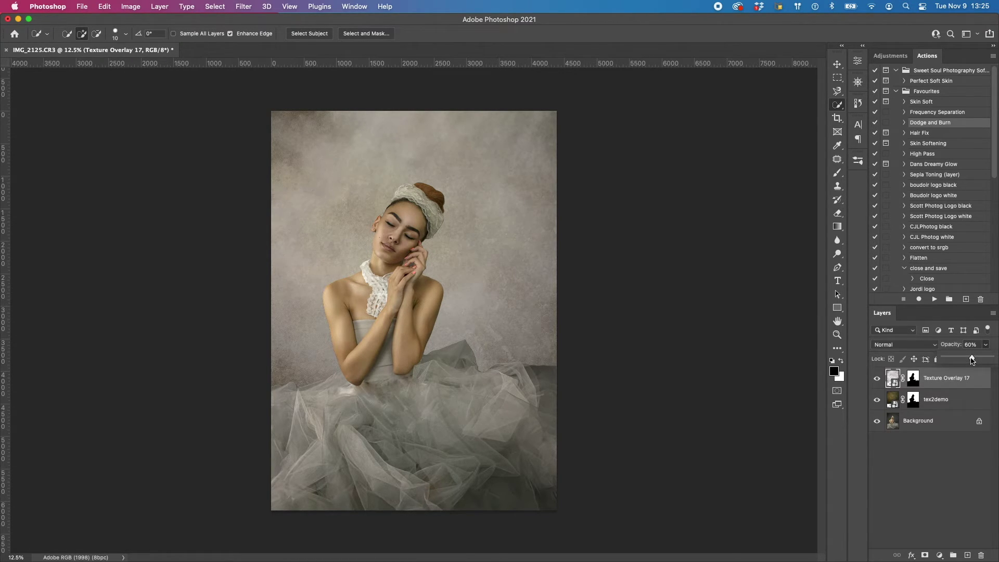
{"action": "left_click_drag", "start_coordinate": [969, 359], "coordinate": [969, 360]}
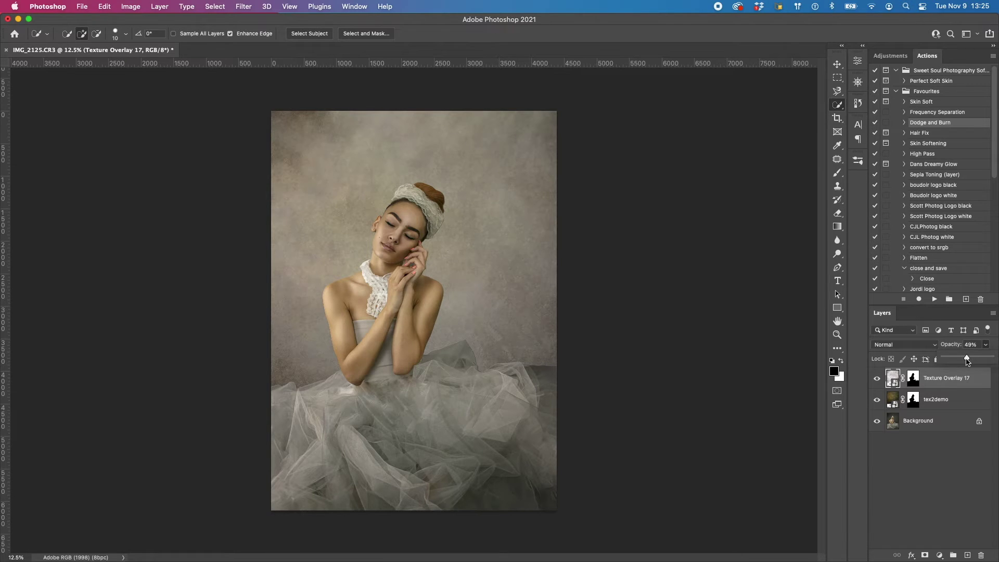
{"action": "left_click", "coordinate": [967, 360]}
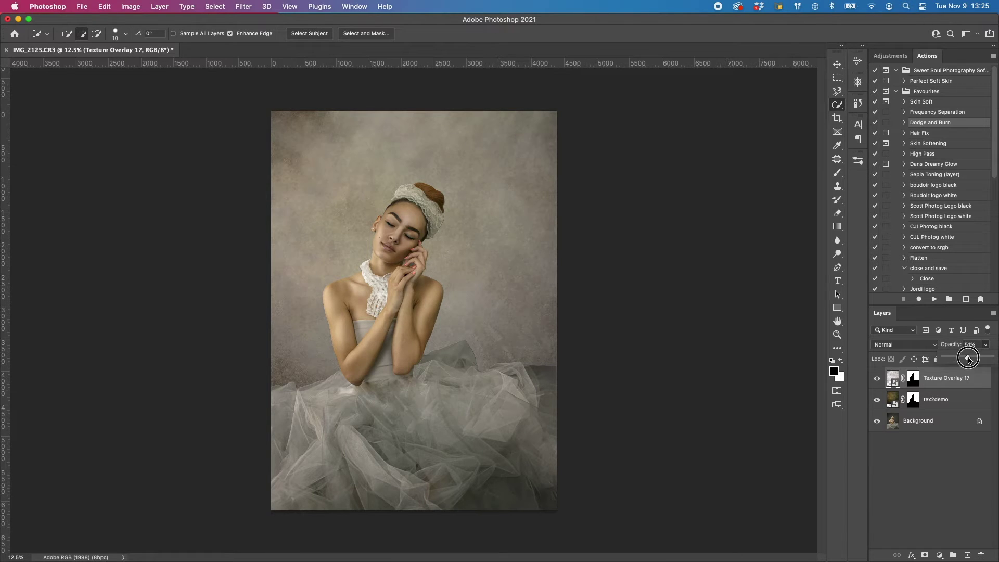
Toggle both texture layers' visibility to compare the blended result.
{"action": "left_click", "coordinate": [877, 379]}
{"action": "left_click", "coordinate": [877, 379]}
{"action": "left_click", "coordinate": [878, 379]}
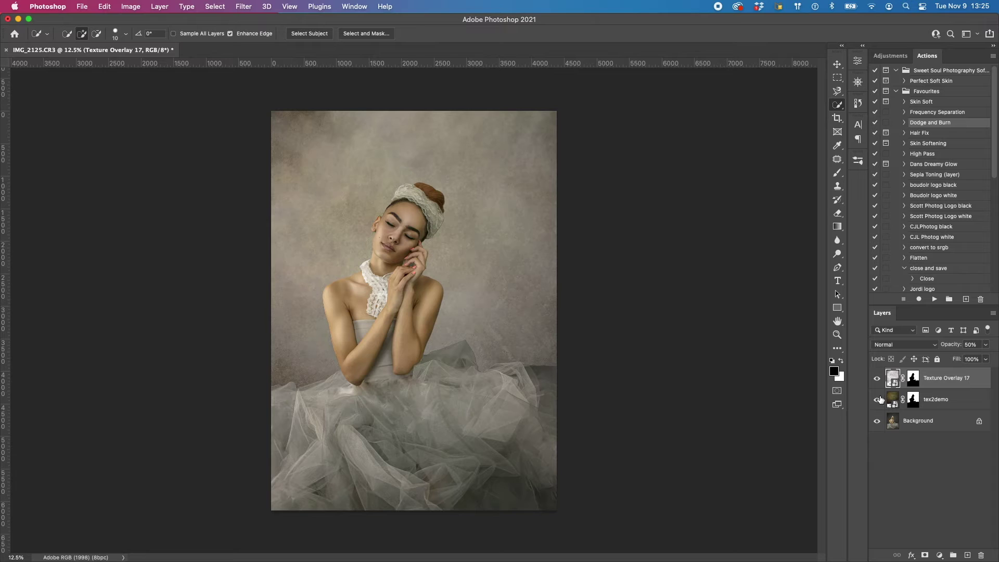
{"action": "left_click", "coordinate": [878, 400]}
{"action": "left_click", "coordinate": [877, 400]}
{"action": "left_click", "coordinate": [877, 380]}
{"action": "left_click", "coordinate": [877, 379]}
Settle Texture Overlay 17 at 49% opacity and slightly lower tex2demo's opacity.
{"action": "mouse_move", "coordinate": [968, 359]}
{"action": "left_mouse_down"}
{"action": "mouse_move", "coordinate": [952, 359]}
{"action": "mouse_move", "coordinate": [968, 359]}
{"action": "left_mouse_up"}
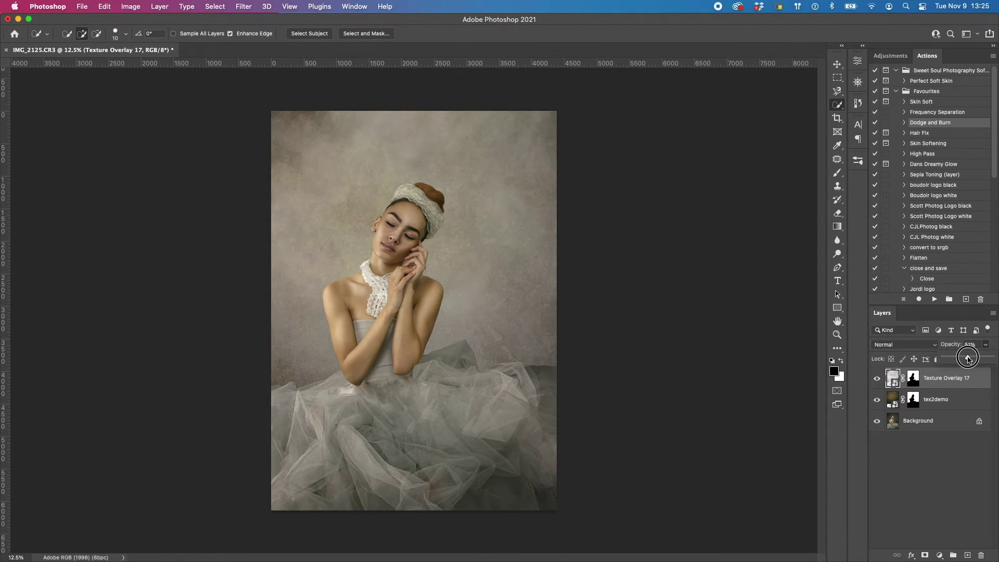
{"action": "left_click_drag", "start_coordinate": [967, 359], "coordinate": [967, 359]}
{"action": "left_click", "coordinate": [950, 399]}
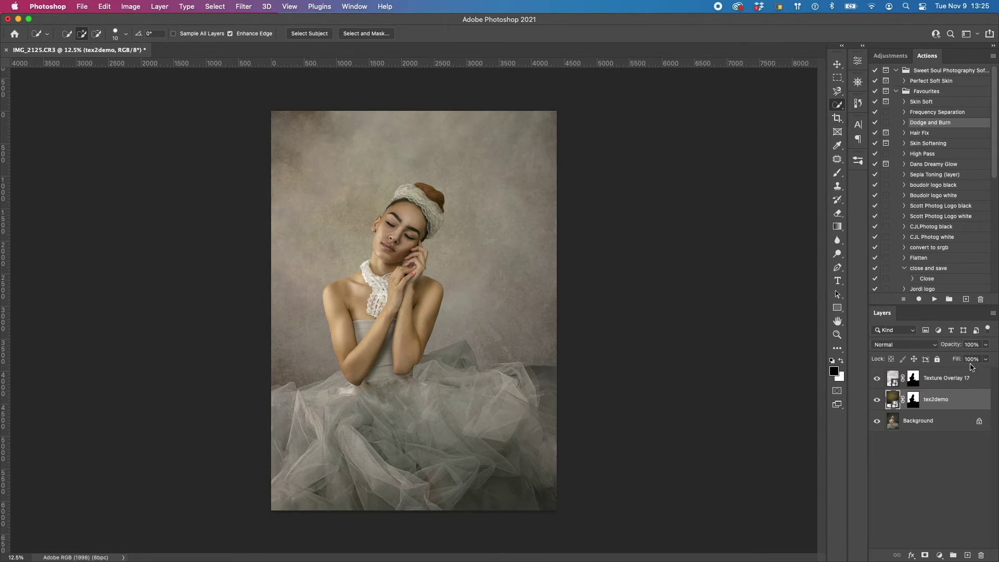
{"action": "left_click", "coordinate": [985, 357]}
{"action": "left_click_drag", "start_coordinate": [985, 359], "coordinate": [978, 360]}
{"action": "left_click", "coordinate": [919, 487]}
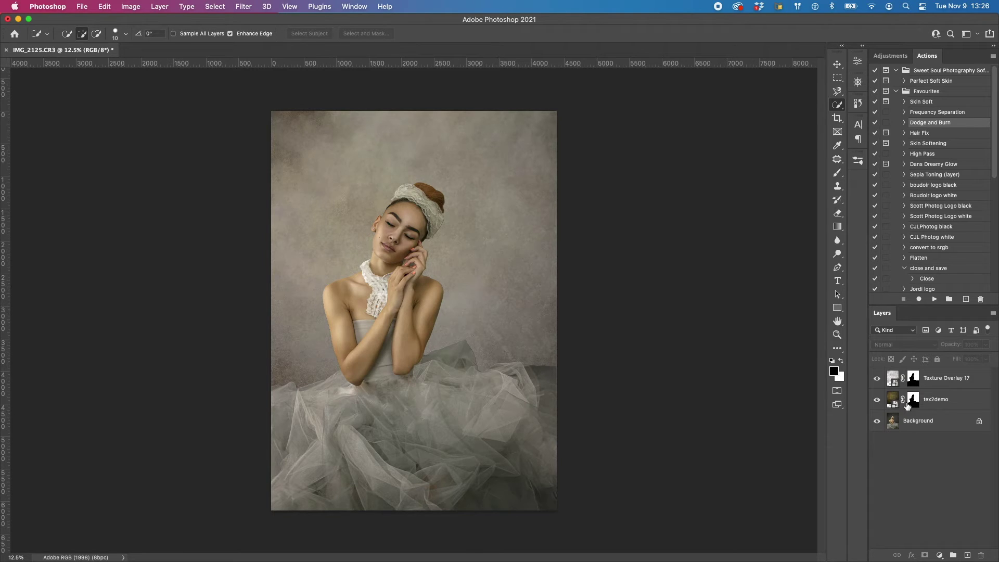
{"action": "left_click", "coordinate": [993, 313]}
Merge the visible layers, then add a Curves layer pulled down to darken the image.
{"action": "left_click", "coordinate": [899, 493]}
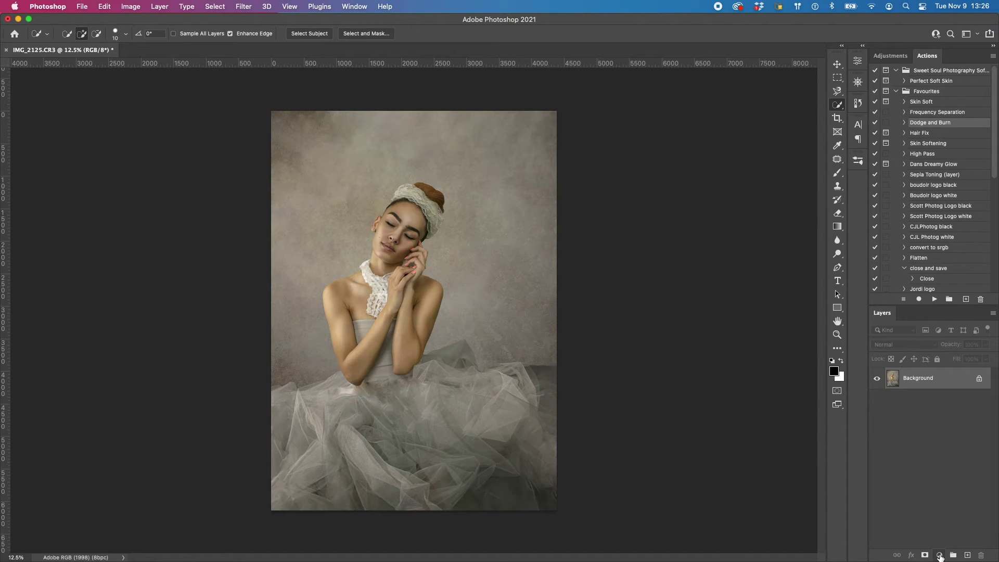
{"action": "left_click", "coordinate": [940, 556]}
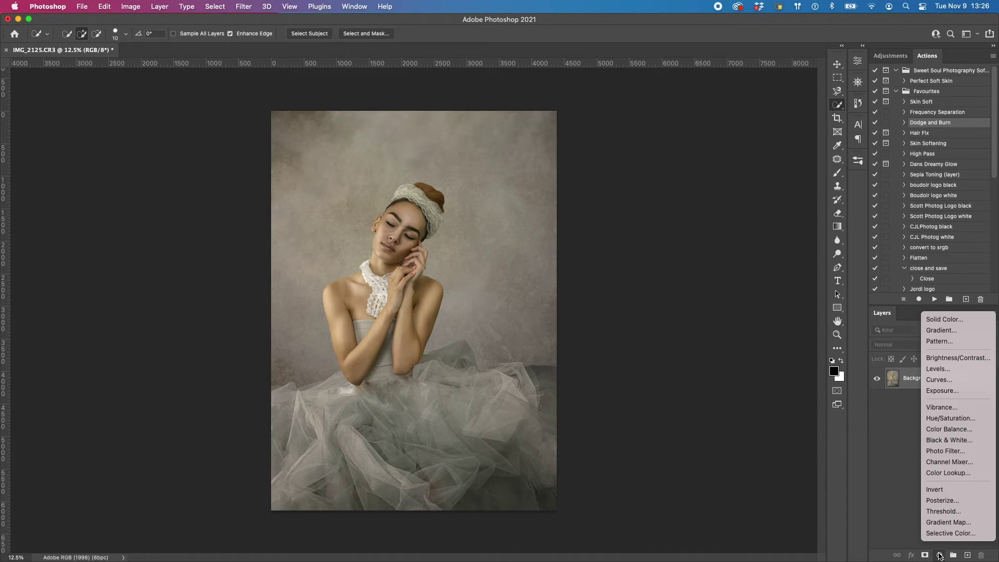
{"action": "left_click", "coordinate": [953, 385]}
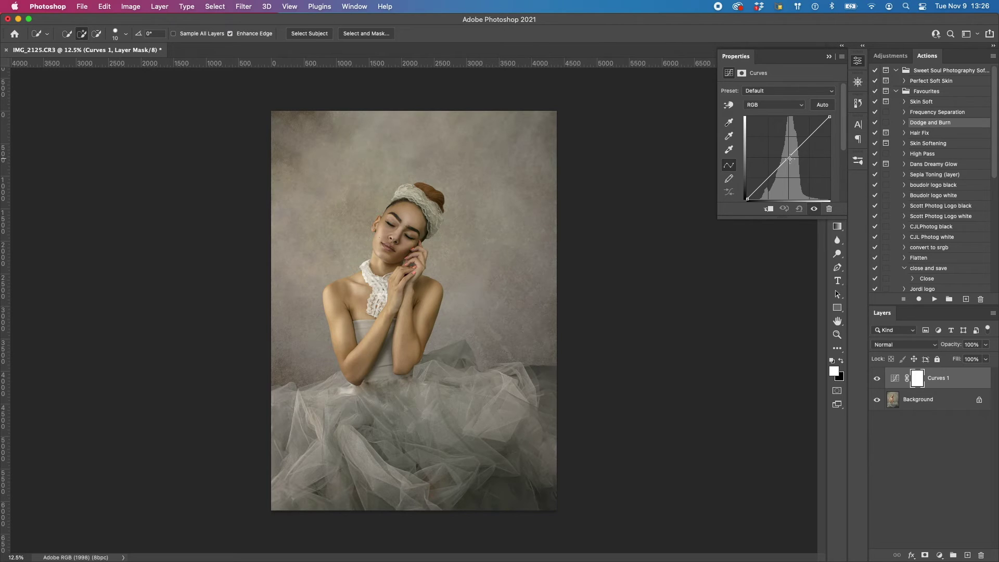
{"action": "left_click_drag", "start_coordinate": [789, 156], "coordinate": [798, 164]}
{"action": "mouse_move", "coordinate": [748, 197]}
{"action": "left_mouse_down"}
{"action": "mouse_move", "coordinate": [765, 200]}
{"action": "mouse_move", "coordinate": [734, 204]}
{"action": "mouse_move", "coordinate": [752, 205]}
{"action": "left_mouse_up"}
{"action": "left_click_drag", "start_coordinate": [797, 169], "coordinate": [788, 166]}
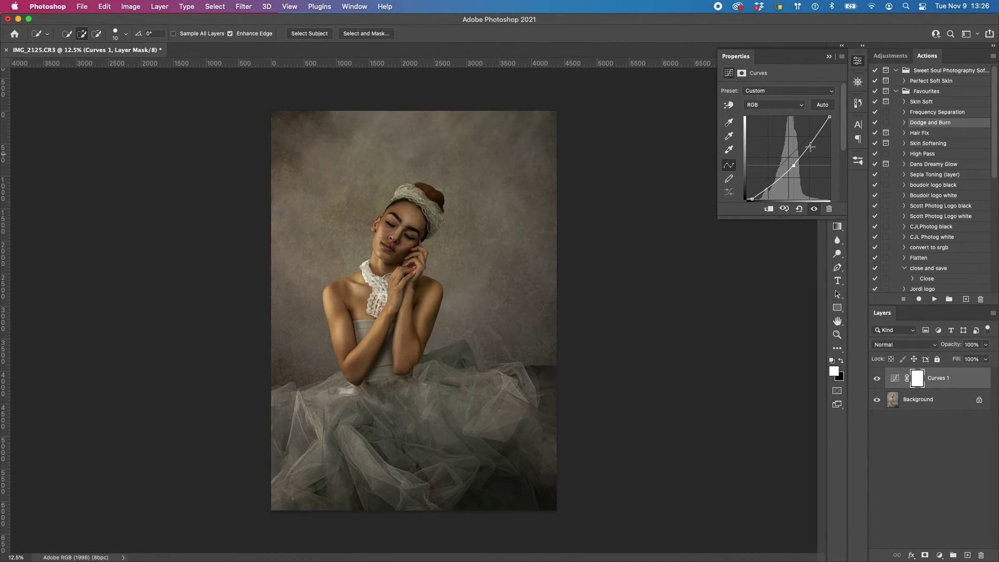
{"action": "left_click", "coordinate": [827, 58]}
{"action": "left_click", "coordinate": [933, 247]}
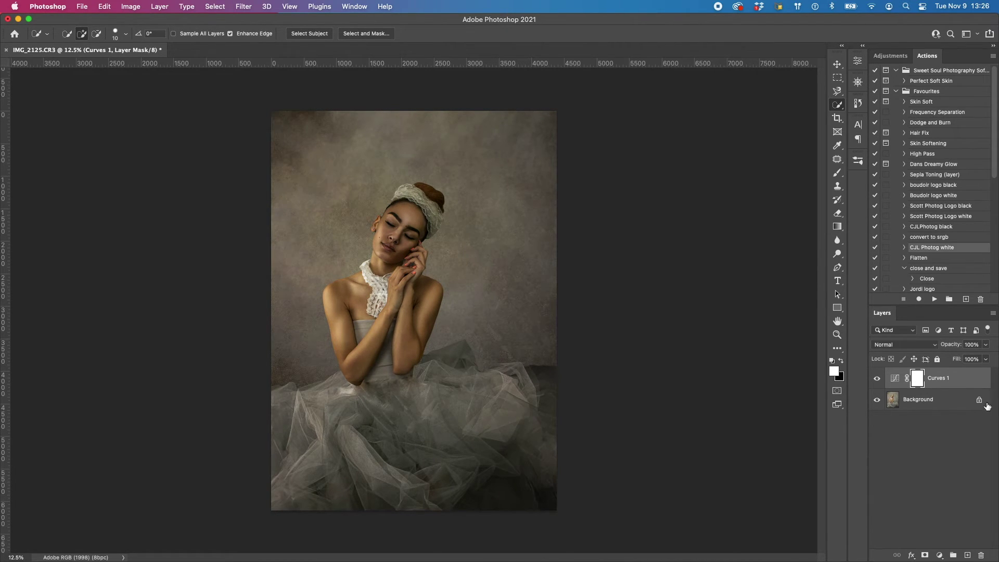
{"action": "left_click", "coordinate": [921, 404]}
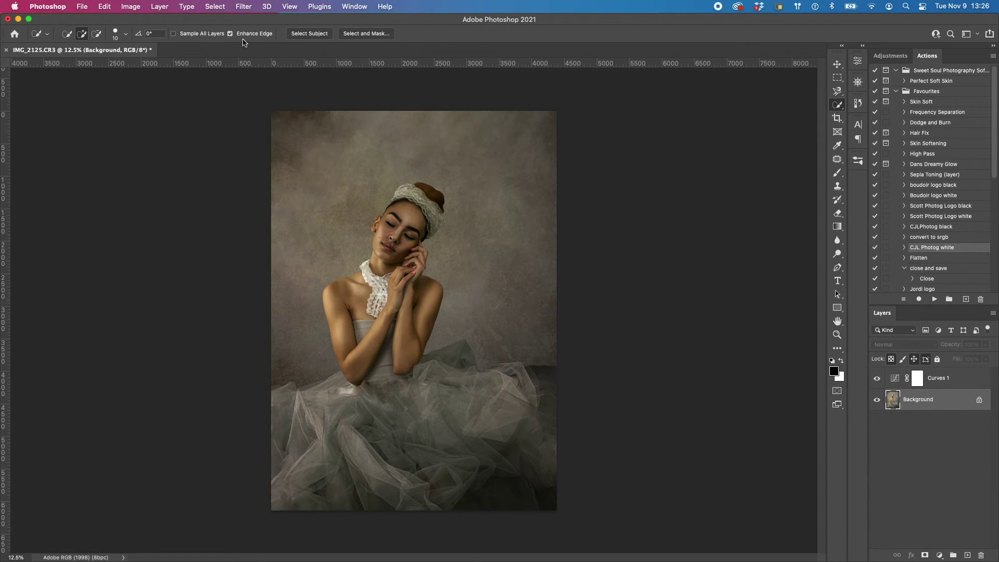
Select the ballerina, target the Curves 1 mask, and set a black brush at near-full opacity.
{"action": "left_click", "coordinate": [310, 34]}
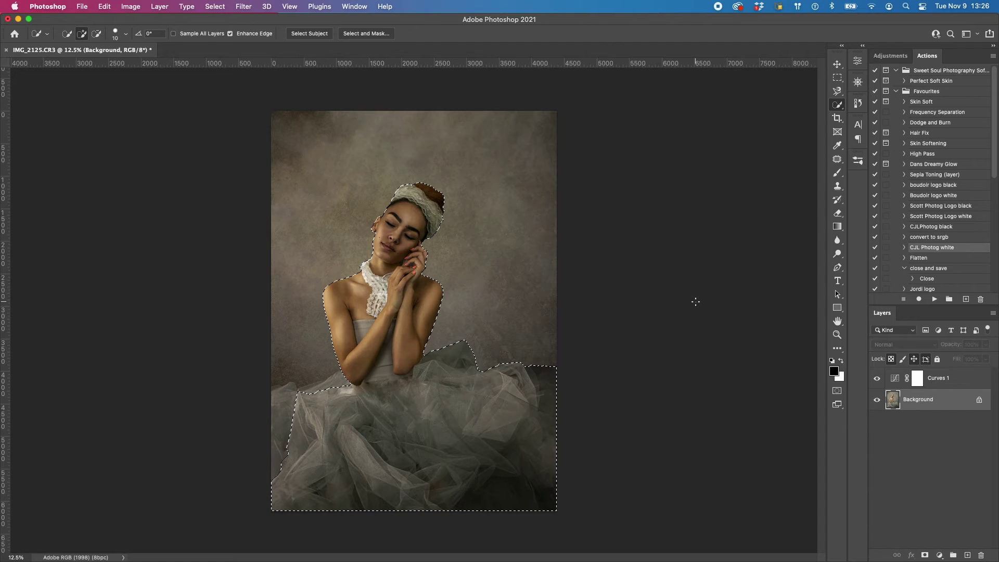
{"action": "left_click", "coordinate": [930, 386]}
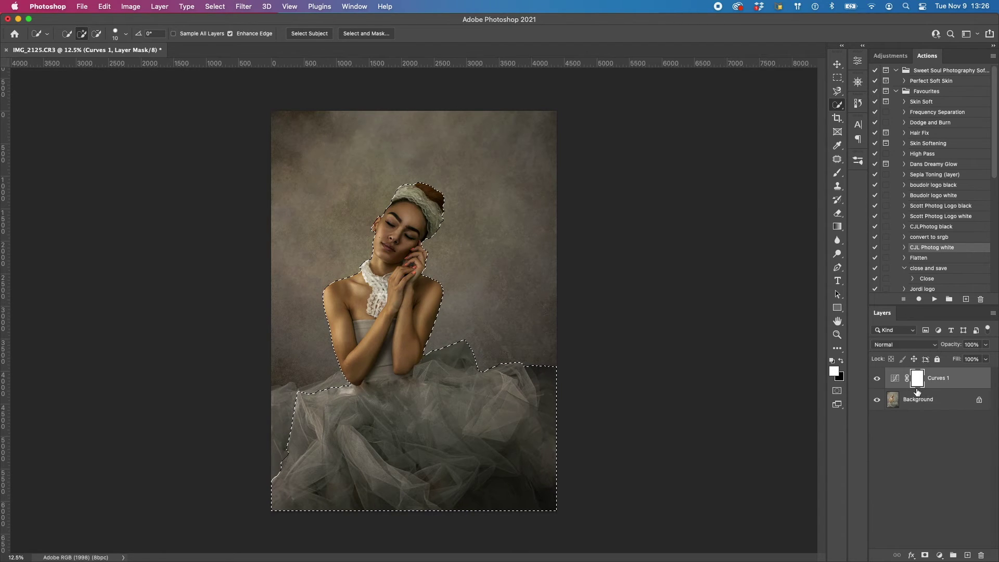
{"action": "left_click", "coordinate": [831, 359]}
{"action": "key", "text": "b"}
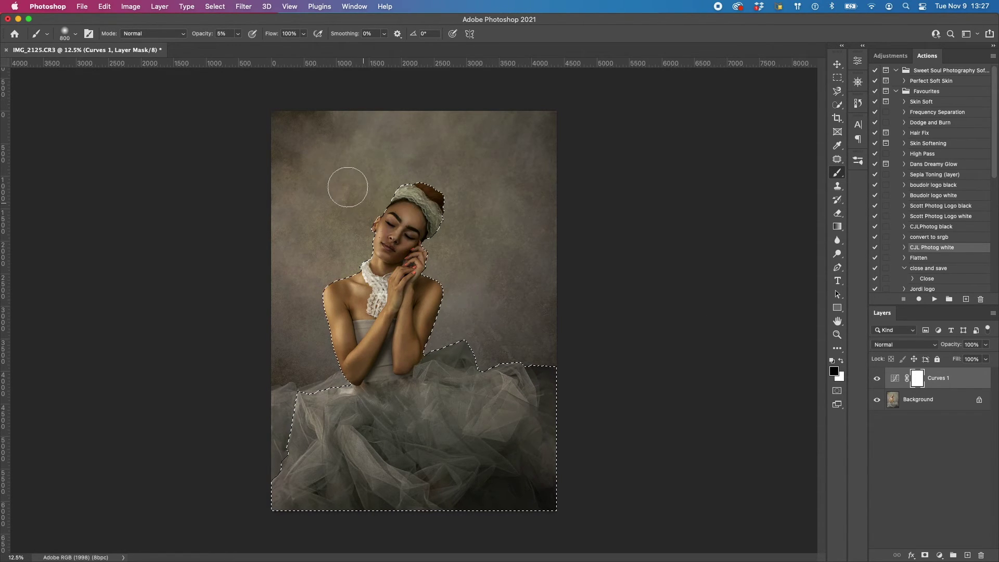
{"action": "left_click", "coordinate": [237, 33]}
{"action": "left_click_drag", "start_coordinate": [237, 47], "coordinate": [285, 51]}
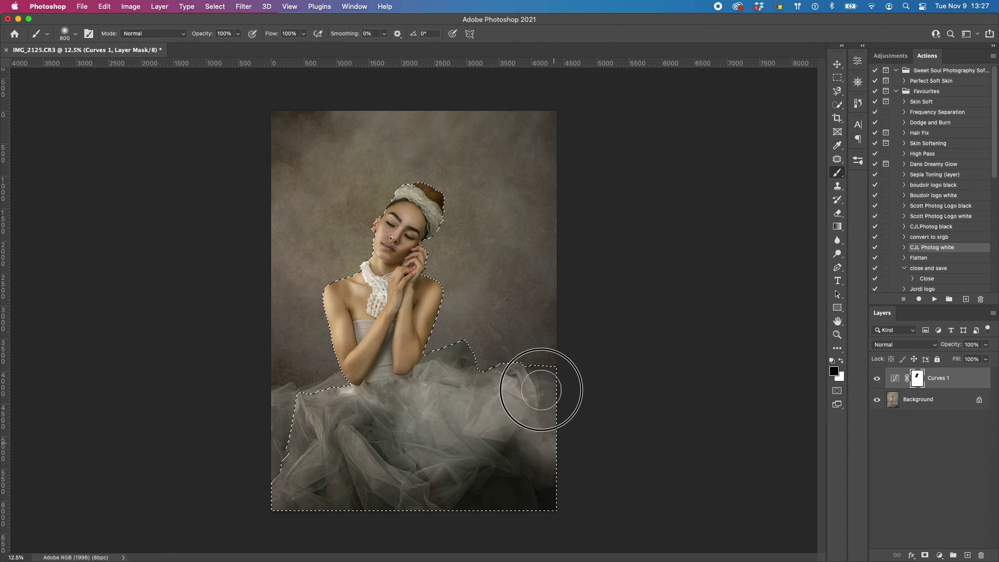
Paint the Curves darkening off the skirt and ballerina on the mask, then deselect.
{"action": "mouse_move", "coordinate": [541, 390]}
{"action": "left_mouse_down"}
{"action": "mouse_move", "coordinate": [485, 478]}
{"action": "mouse_move", "coordinate": [550, 495]}
{"action": "mouse_move", "coordinate": [537, 456]}
{"action": "mouse_move", "coordinate": [451, 370]}
{"action": "mouse_move", "coordinate": [453, 359]}
{"action": "mouse_move", "coordinate": [346, 418]}
{"action": "mouse_move", "coordinate": [297, 402]}
{"action": "mouse_move", "coordinate": [279, 477]}
{"action": "mouse_move", "coordinate": [295, 495]}
{"action": "mouse_move", "coordinate": [335, 474]}
{"action": "mouse_move", "coordinate": [390, 508]}
{"action": "mouse_move", "coordinate": [332, 430]}
{"action": "mouse_move", "coordinate": [345, 404]}
{"action": "mouse_move", "coordinate": [448, 457]}
{"action": "mouse_move", "coordinate": [506, 504]}
{"action": "mouse_move", "coordinate": [545, 502]}
{"action": "mouse_move", "coordinate": [439, 433]}
{"action": "mouse_move", "coordinate": [361, 459]}
{"action": "mouse_move", "coordinate": [466, 392]}
{"action": "mouse_move", "coordinate": [449, 358]}
{"action": "mouse_move", "coordinate": [404, 363]}
{"action": "mouse_move", "coordinate": [357, 342]}
{"action": "mouse_move", "coordinate": [355, 300]}
{"action": "mouse_move", "coordinate": [376, 292]}
{"action": "mouse_move", "coordinate": [428, 310]}
{"action": "mouse_move", "coordinate": [410, 195]}
{"action": "mouse_move", "coordinate": [441, 199]}
{"action": "mouse_move", "coordinate": [425, 263]}
{"action": "mouse_move", "coordinate": [408, 196]}
{"action": "mouse_move", "coordinate": [348, 377]}
{"action": "left_mouse_up"}
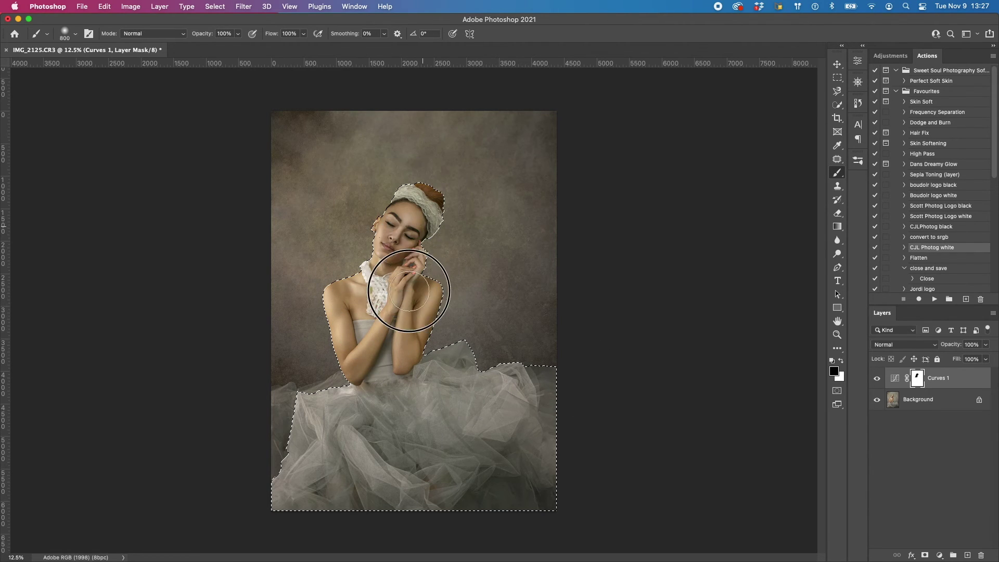
{"action": "mouse_move", "coordinate": [409, 291]}
{"action": "left_mouse_down"}
{"action": "mouse_move", "coordinate": [330, 323]}
{"action": "mouse_move", "coordinate": [386, 406]}
{"action": "left_mouse_up"}
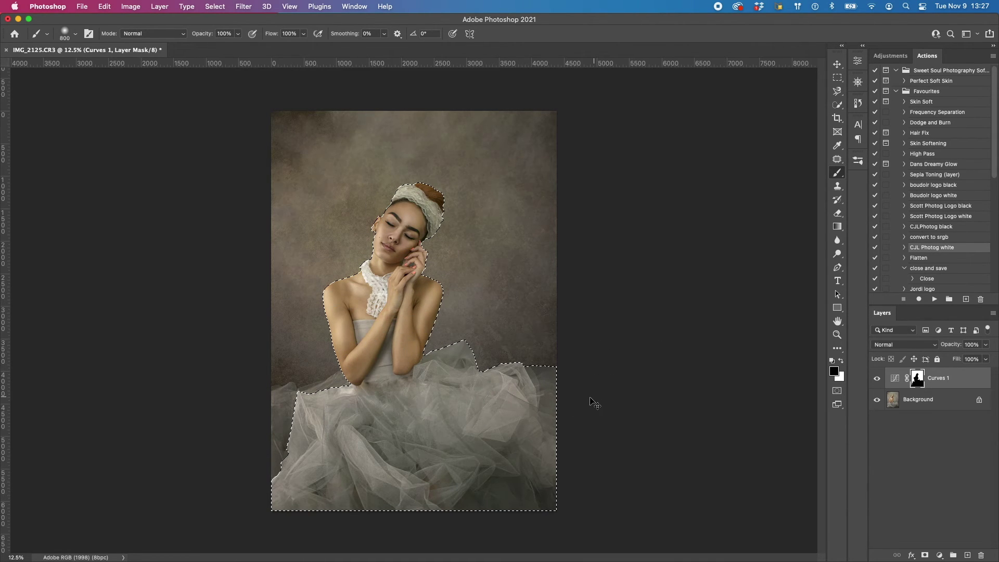
{"action": "key", "text": "super+d"}
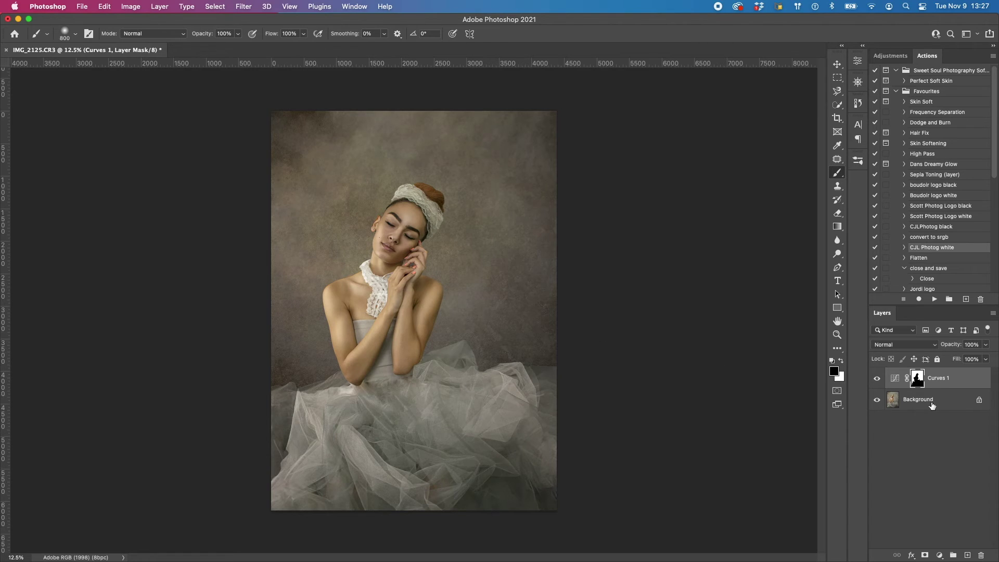
{"action": "left_click", "coordinate": [916, 379], "text": "super"}
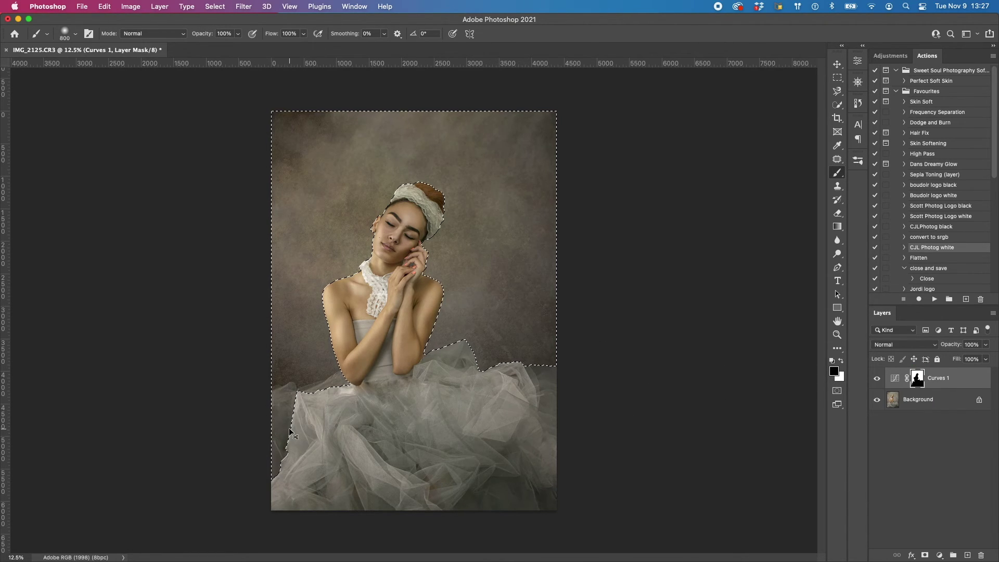
{"action": "key", "text": "super+d"}
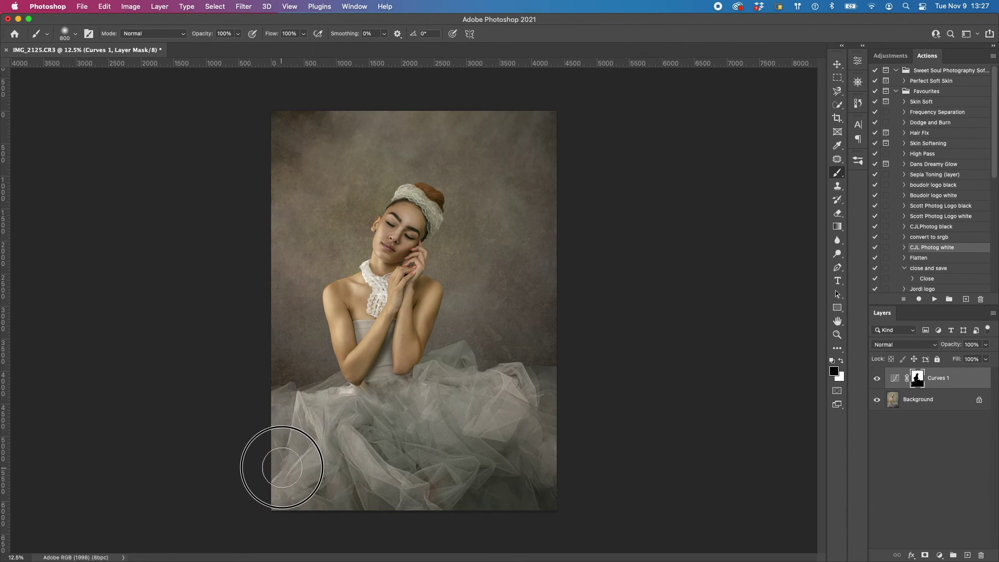
With a 250 px brush, mask the darkening off the lower-left tulle, leaving Curves 1 on.
{"action": "key", "text": "bracketleft"}
{"action": "key", "text": "bracketleft"}
{"action": "key", "text": "bracketleft"}
{"action": "key", "text": "bracketleft"}
{"action": "key", "text": "bracketleft"}
{"action": "key", "text": "bracketleft"}
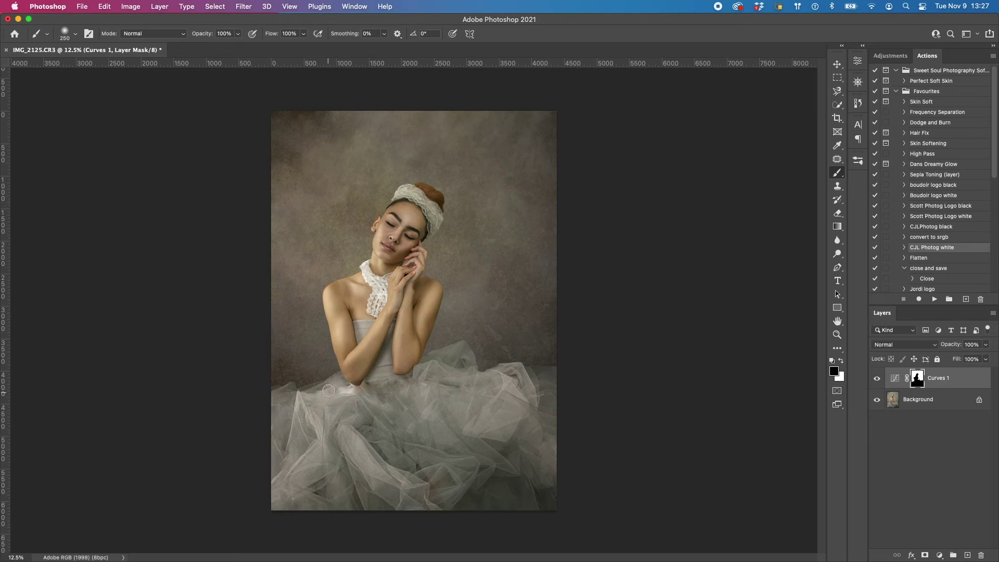
{"action": "mouse_move", "coordinate": [319, 393]}
{"action": "left_mouse_down"}
{"action": "mouse_move", "coordinate": [281, 395]}
{"action": "mouse_move", "coordinate": [302, 407]}
{"action": "mouse_move", "coordinate": [283, 458]}
{"action": "mouse_move", "coordinate": [346, 396]}
{"action": "mouse_move", "coordinate": [371, 386]}
{"action": "left_mouse_up"}
{"action": "left_click_drag", "start_coordinate": [539, 383], "coordinate": [546, 516]}
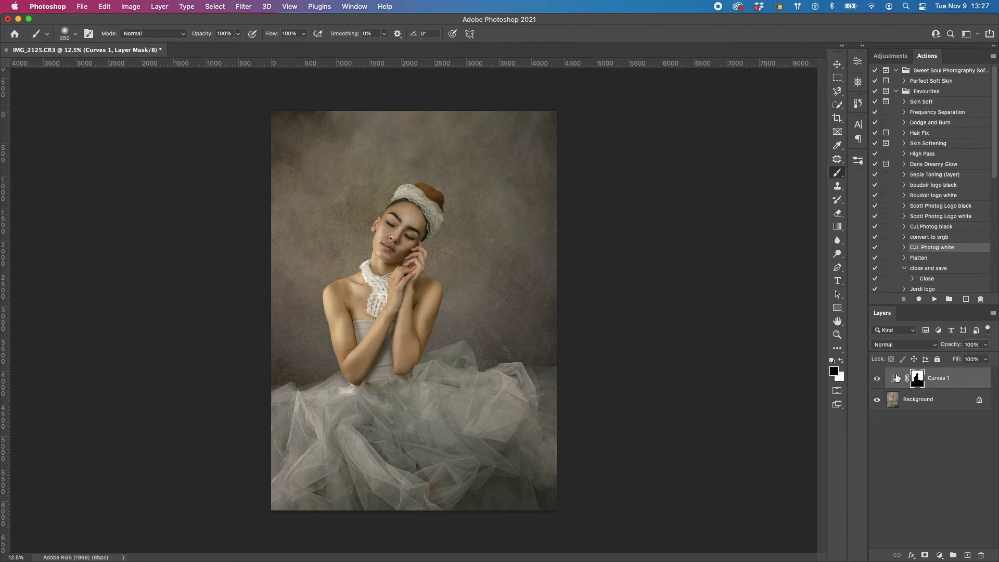
{"action": "left_click", "coordinate": [877, 379]}
{"action": "left_click", "coordinate": [878, 381]}
{"action": "left_click", "coordinate": [880, 381]}
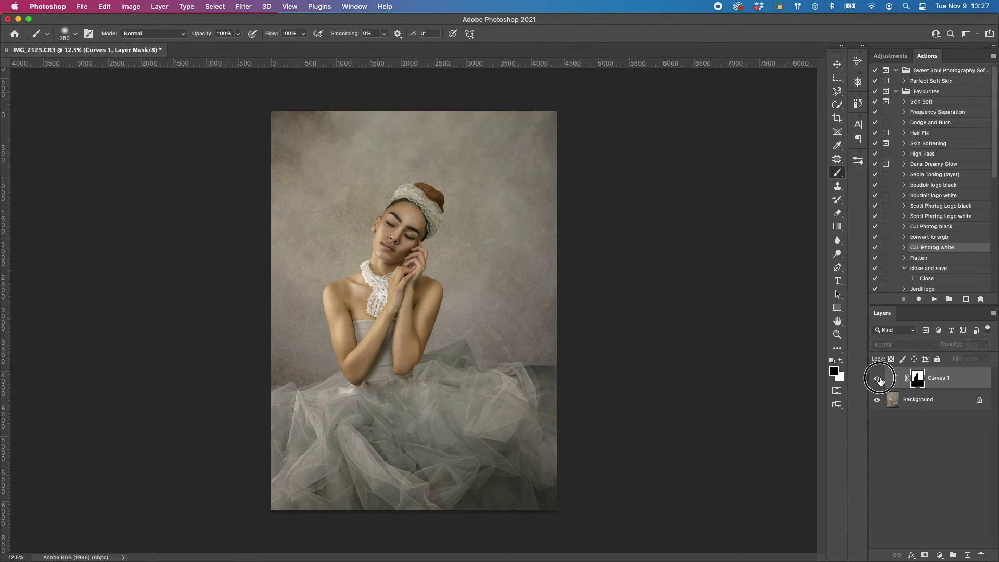
{"action": "left_click", "coordinate": [878, 380]}
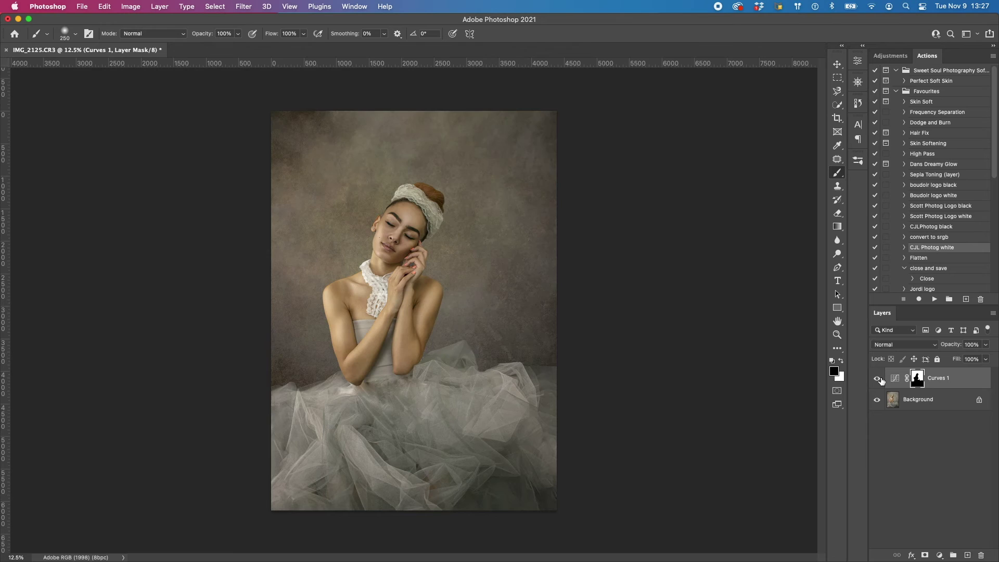
{"action": "left_click", "coordinate": [992, 314]}
Merge Curves 1 down, then add a Levels layer with midtones at 0.91 and compare.
{"action": "left_click", "coordinate": [868, 491]}
{"action": "key", "text": "super+e"}
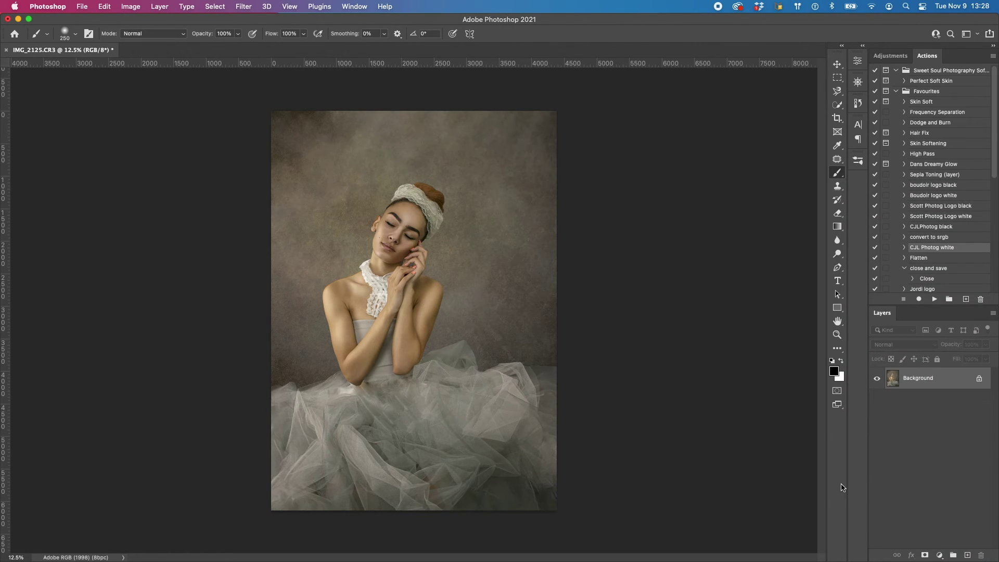
{"action": "left_click", "coordinate": [939, 556]}
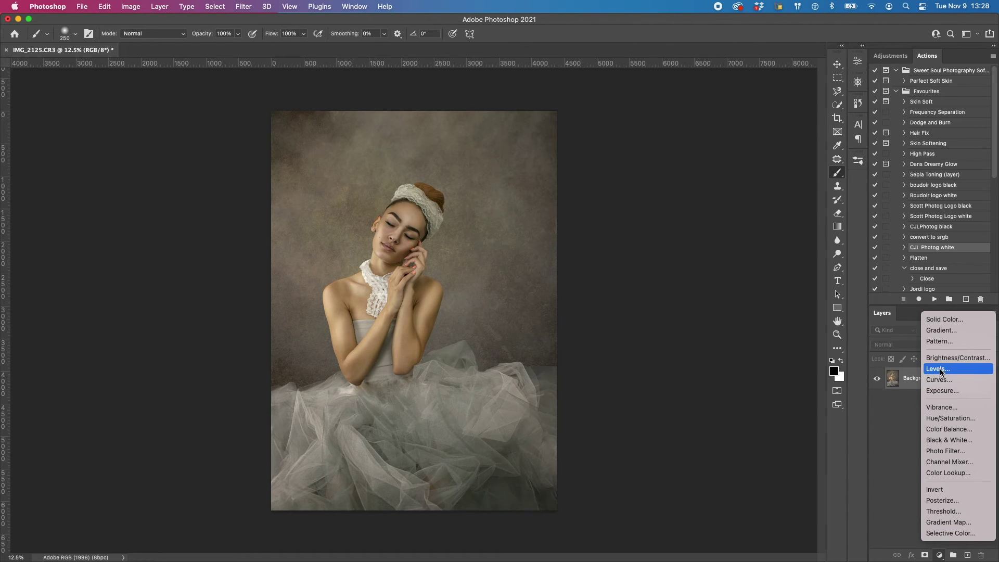
{"action": "left_click", "coordinate": [941, 370]}
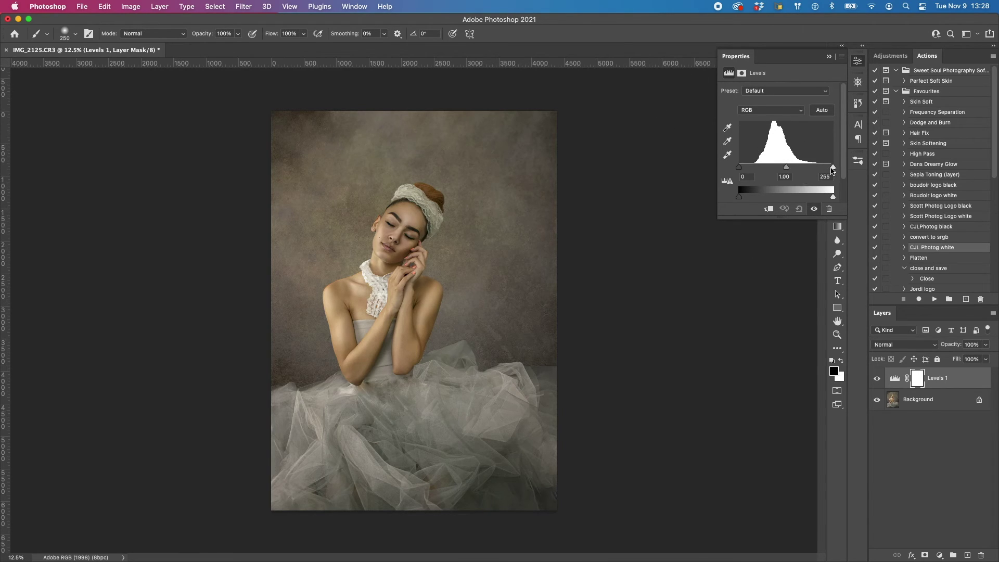
{"action": "left_click_drag", "start_coordinate": [788, 171], "coordinate": [788, 170]}
{"action": "left_click", "coordinate": [813, 209]}
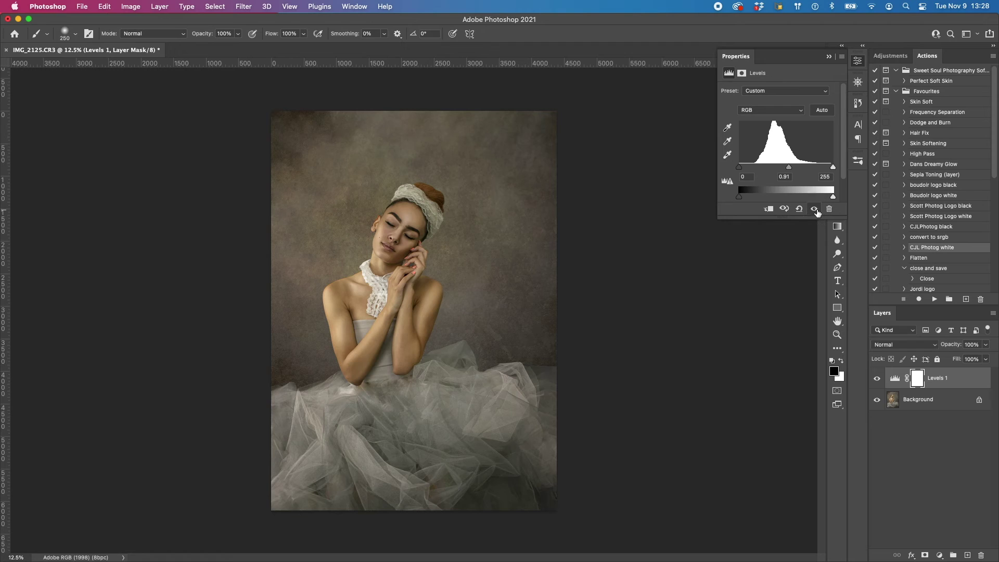
{"action": "left_click", "coordinate": [814, 209]}
{"action": "left_click", "coordinate": [815, 209]}
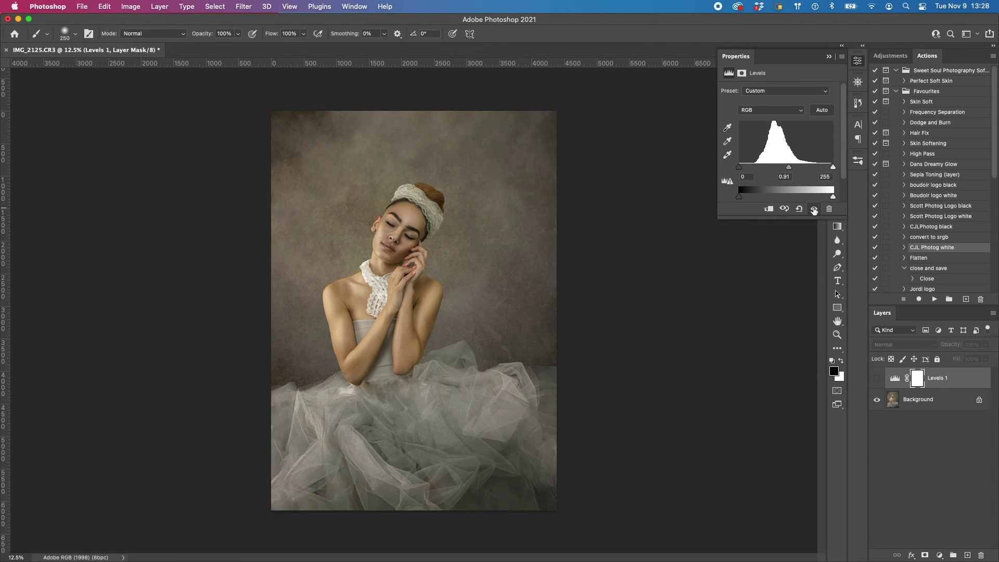
{"action": "left_click", "coordinate": [815, 210]}
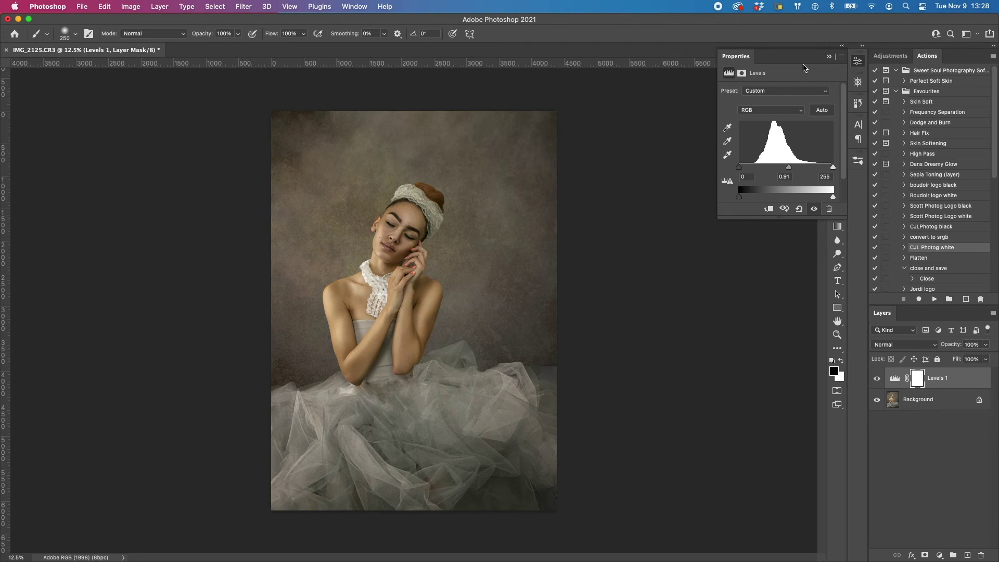
Paint the Levels 1 mask with a 19% opacity black brush over the cheek and jaw.
{"action": "left_click", "coordinate": [919, 382]}
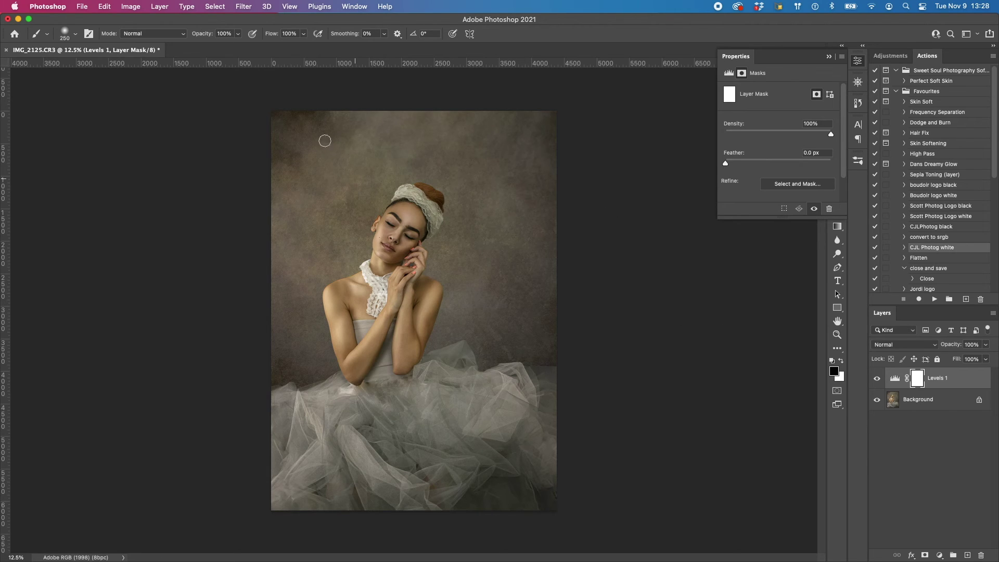
{"action": "left_click", "coordinate": [238, 33]}
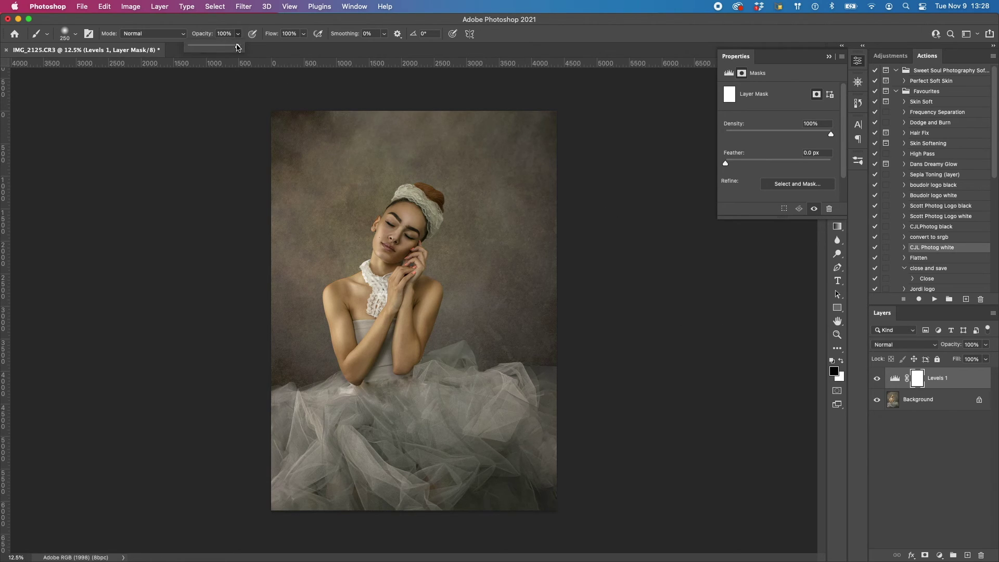
{"action": "left_click", "coordinate": [198, 47]}
{"action": "left_click", "coordinate": [407, 209]}
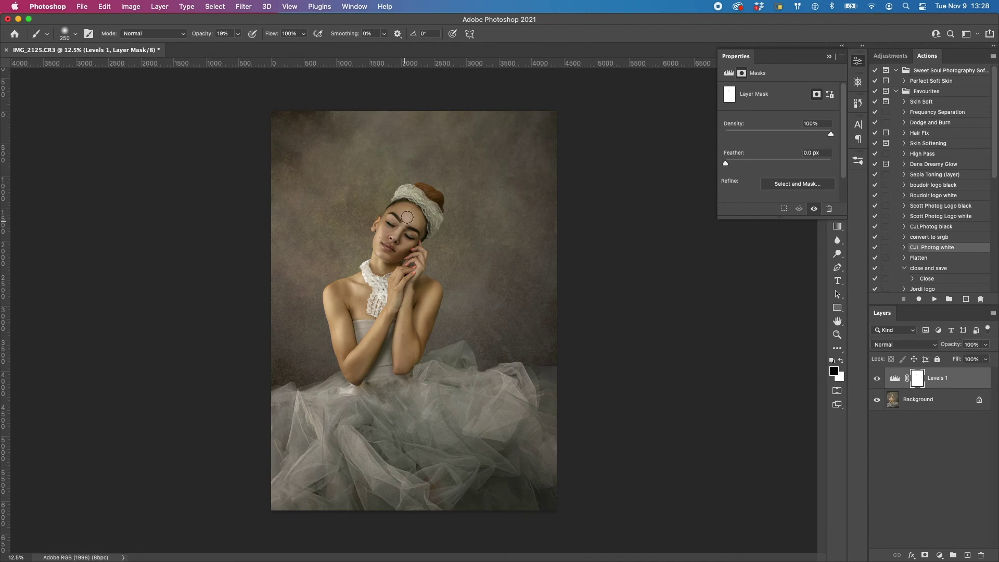
{"action": "mouse_move", "coordinate": [400, 237]}
{"action": "left_mouse_down"}
{"action": "mouse_move", "coordinate": [386, 265]}
{"action": "mouse_move", "coordinate": [387, 226]}
{"action": "mouse_move", "coordinate": [390, 218]}
{"action": "mouse_move", "coordinate": [384, 236]}
{"action": "mouse_move", "coordinate": [403, 204]}
{"action": "mouse_move", "coordinate": [418, 206]}
{"action": "mouse_move", "coordinate": [412, 196]}
{"action": "mouse_move", "coordinate": [434, 201]}
{"action": "mouse_move", "coordinate": [391, 263]}
{"action": "mouse_move", "coordinate": [380, 261]}
{"action": "mouse_move", "coordinate": [408, 234]}
{"action": "mouse_move", "coordinate": [397, 212]}
{"action": "mouse_move", "coordinate": [413, 225]}
{"action": "mouse_move", "coordinate": [388, 257]}
{"action": "mouse_move", "coordinate": [418, 235]}
{"action": "mouse_move", "coordinate": [389, 255]}
{"action": "mouse_move", "coordinate": [392, 221]}
{"action": "mouse_move", "coordinate": [393, 265]}
{"action": "left_mouse_up"}
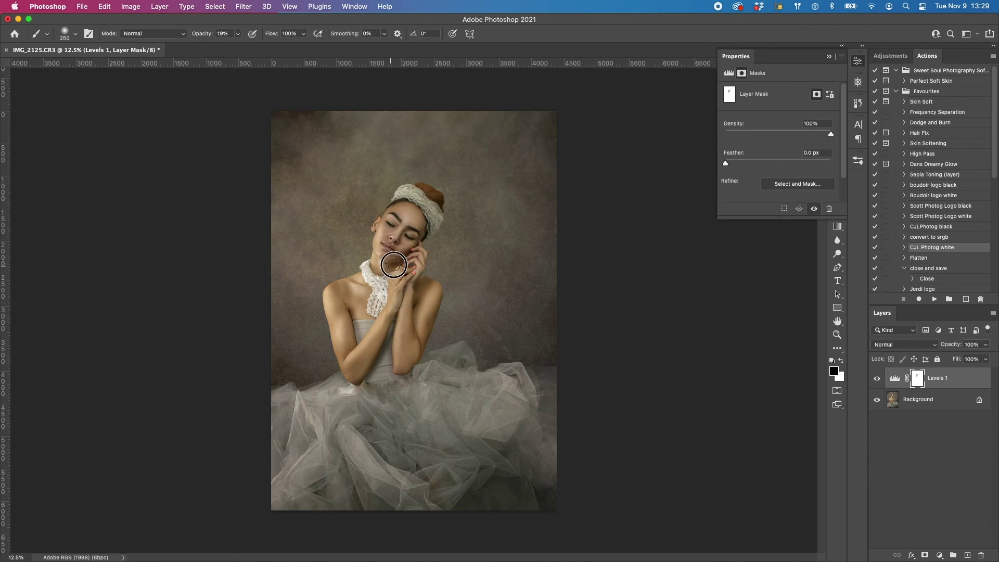
{"action": "left_click", "coordinate": [877, 381]}
{"action": "left_click", "coordinate": [877, 380]}
{"action": "left_click", "coordinate": [877, 381]}
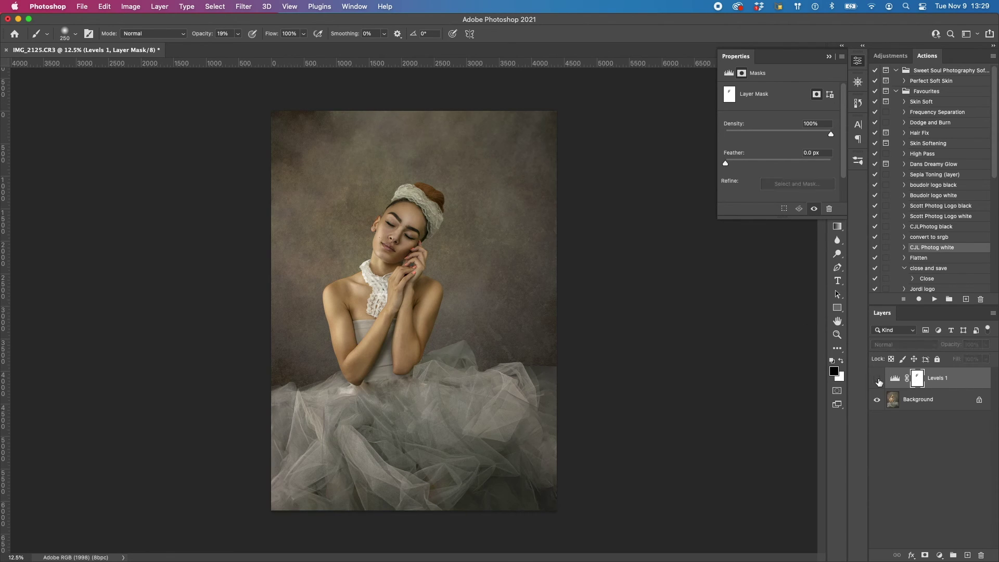
{"action": "left_click", "coordinate": [877, 381]}
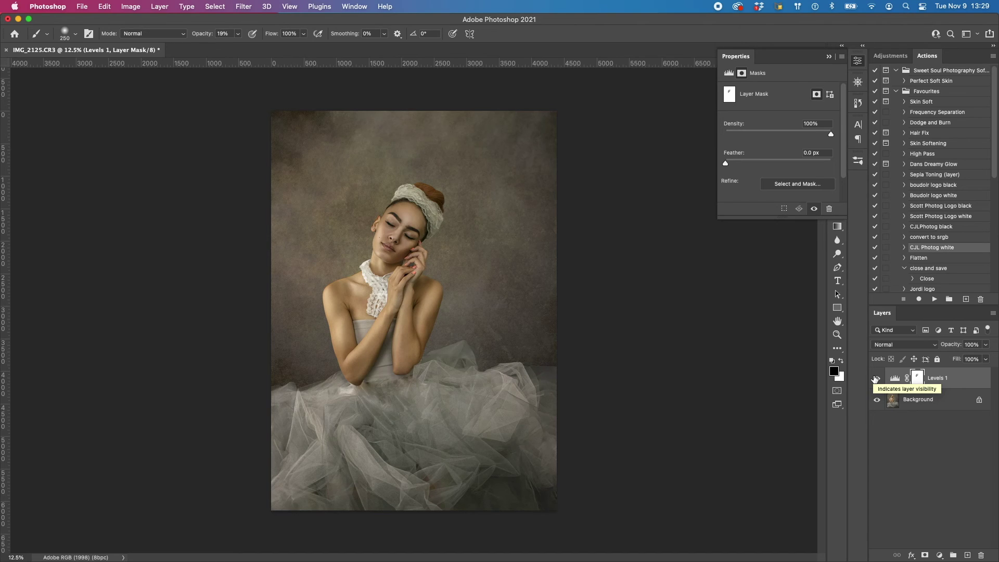
{"action": "left_click", "coordinate": [829, 56]}
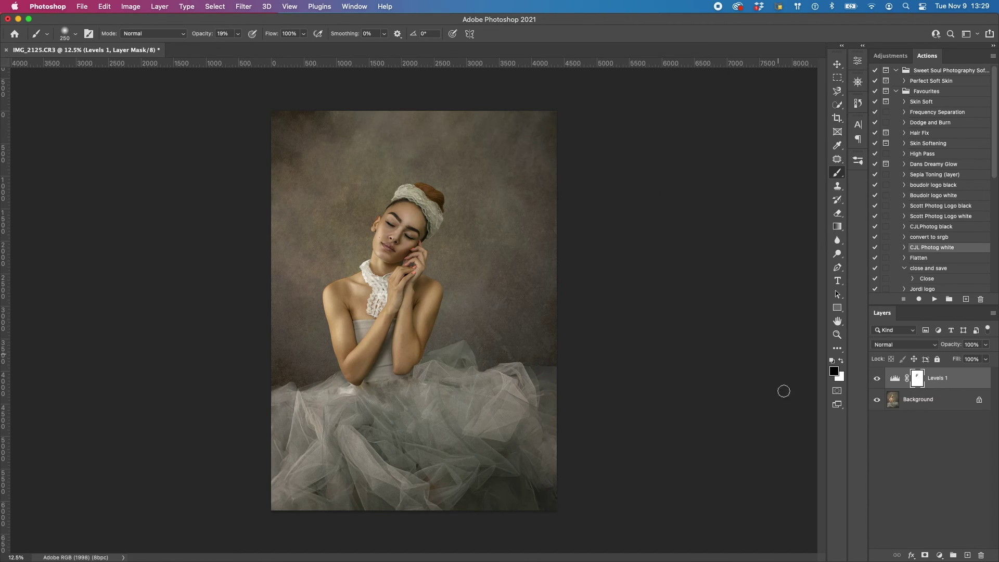
{"action": "left_click", "coordinate": [991, 314]}
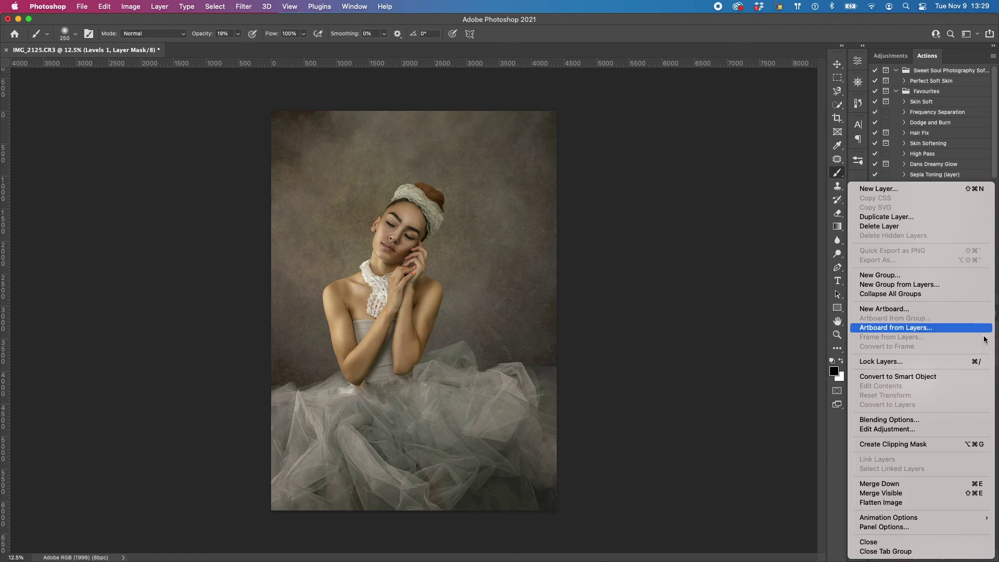
Merge the visible layers and add a Gradient Map using the peach Neutrals preset.
{"action": "left_click", "coordinate": [903, 494]}
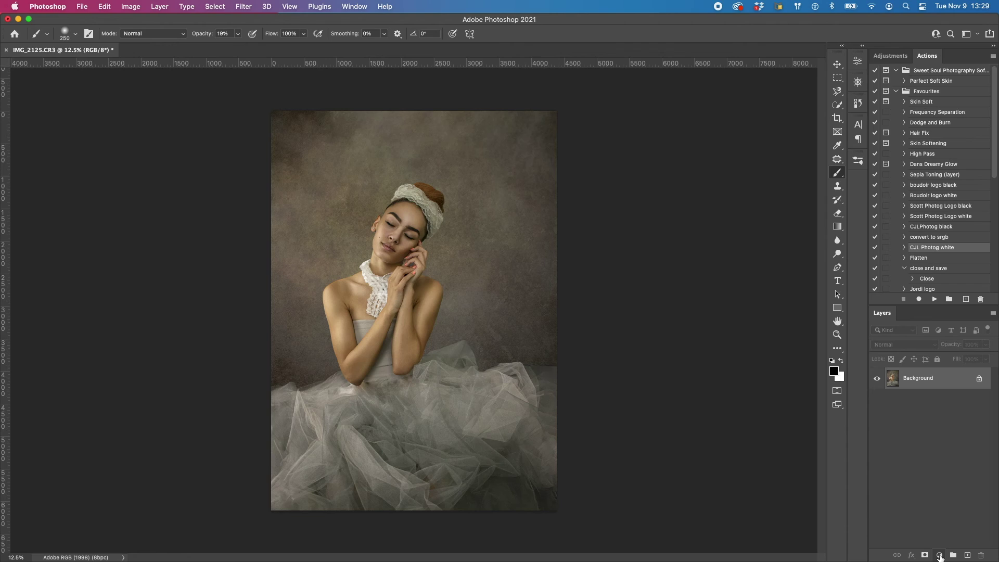
{"action": "left_click", "coordinate": [940, 556]}
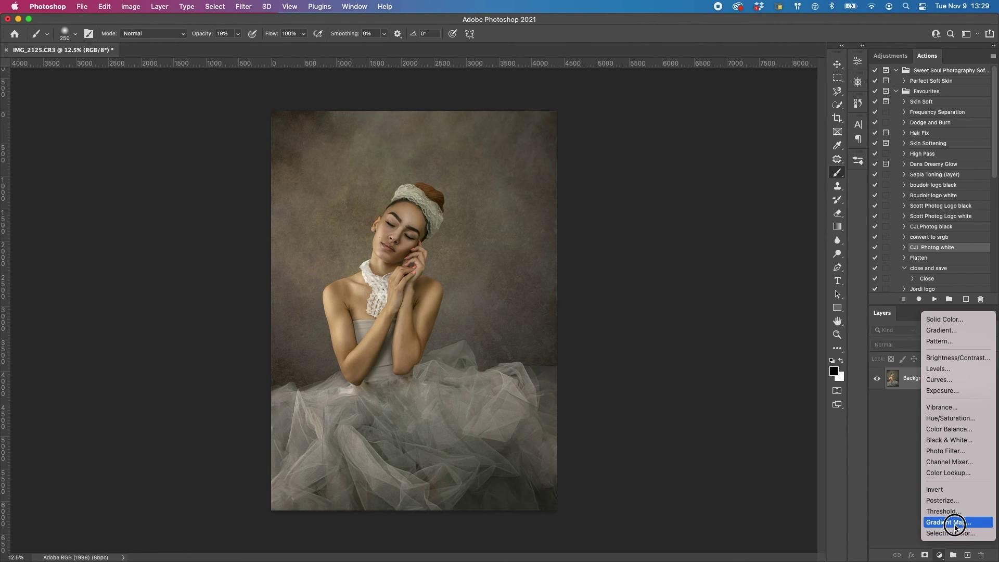
{"action": "left_click", "coordinate": [954, 523]}
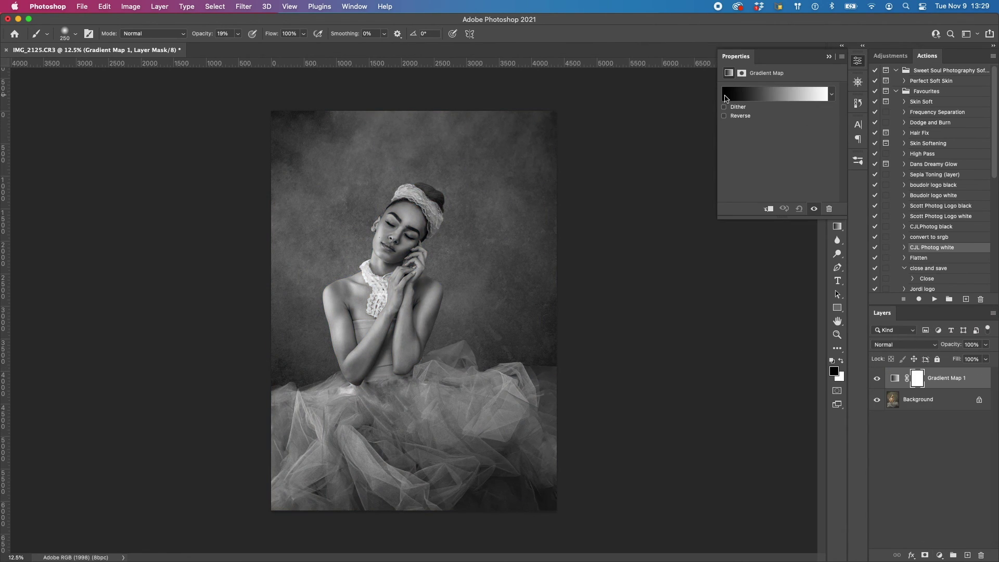
{"action": "left_click", "coordinate": [729, 97]}
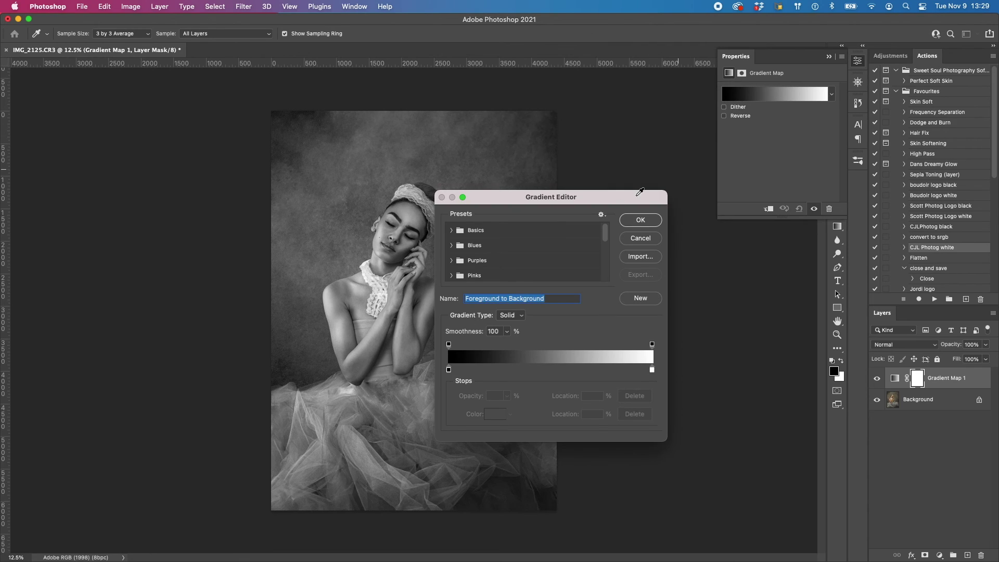
{"action": "left_click", "coordinate": [452, 230]}
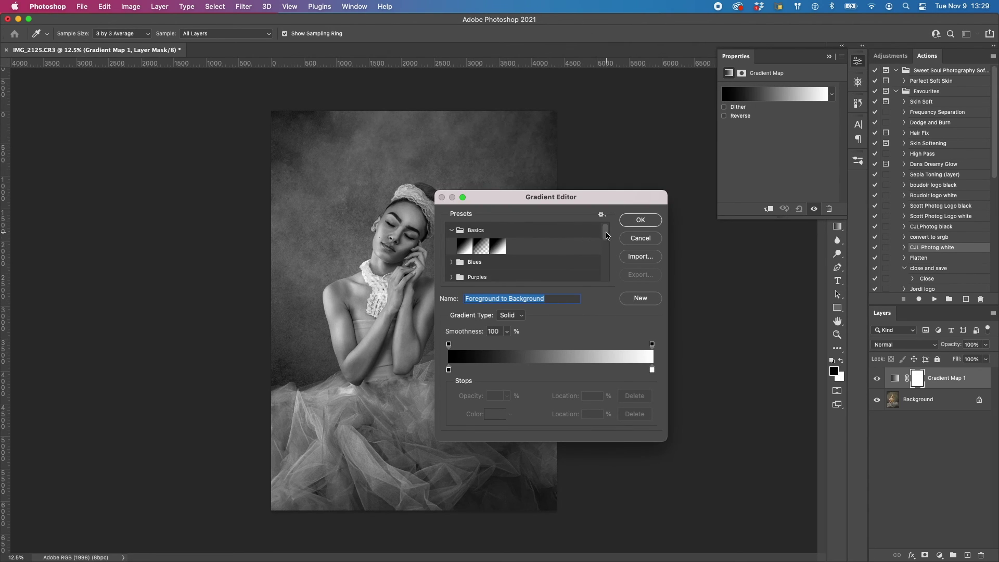
{"action": "left_click_drag", "start_coordinate": [606, 235], "coordinate": [610, 277]}
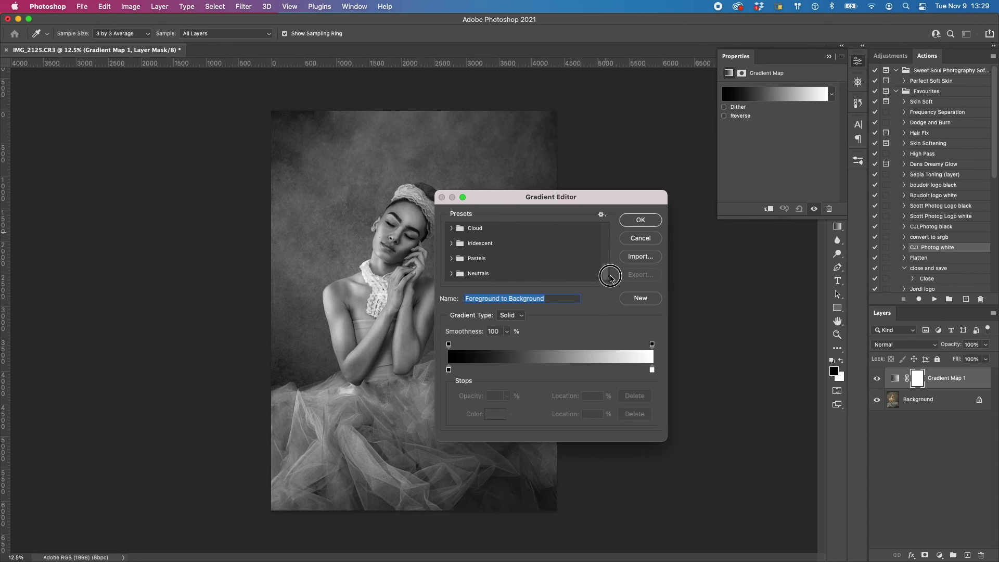
{"action": "left_click", "coordinate": [452, 273]}
{"action": "scroll", "coordinate": [585, 271], "scroll_direction": "down", "scroll_amount": 1}
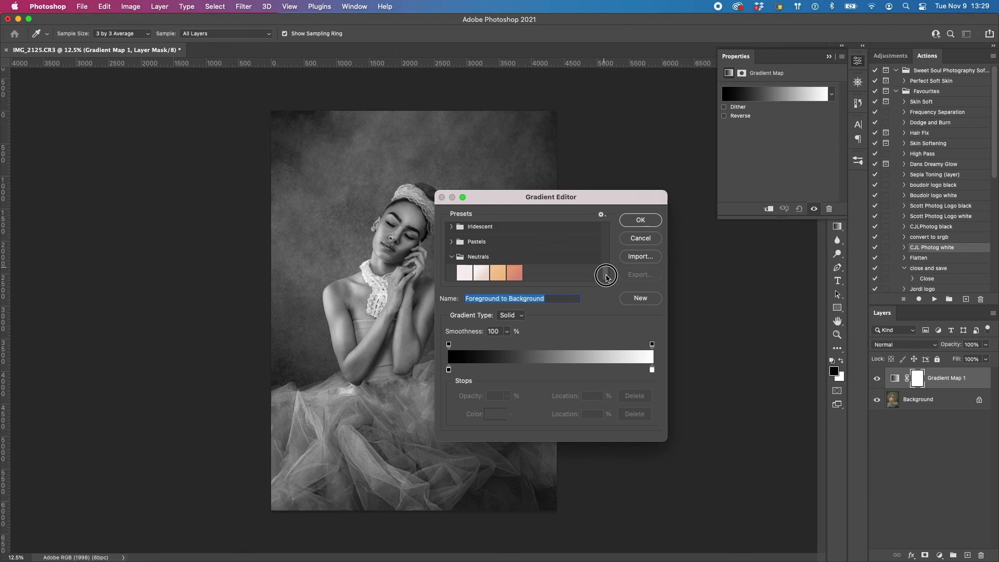
{"action": "left_click", "coordinate": [498, 273]}
{"action": "left_click", "coordinate": [650, 222]}
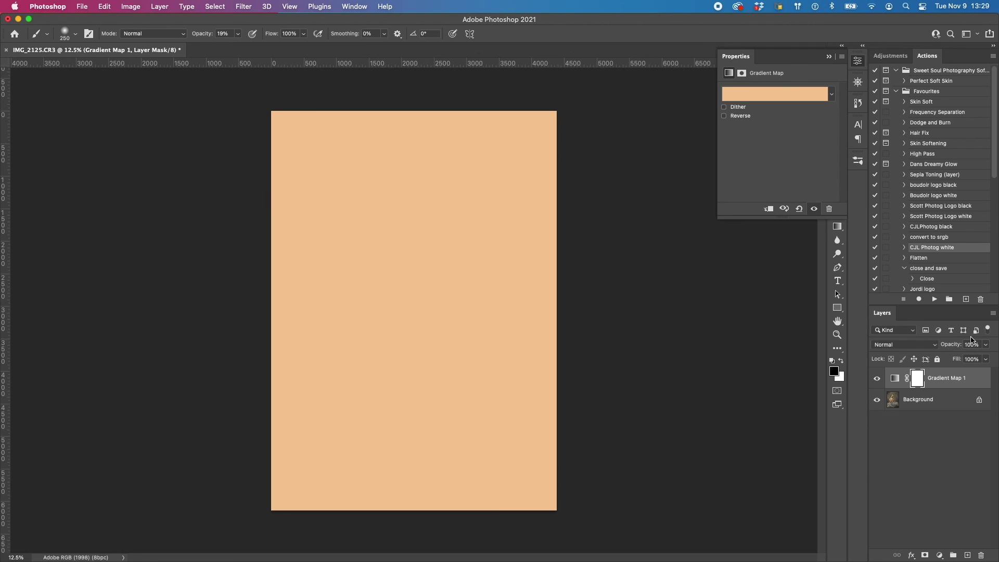
Lower Gradient Map 1 opacity to 7% and toggle its visibility to compare with the photo.
{"action": "left_click", "coordinate": [829, 56]}
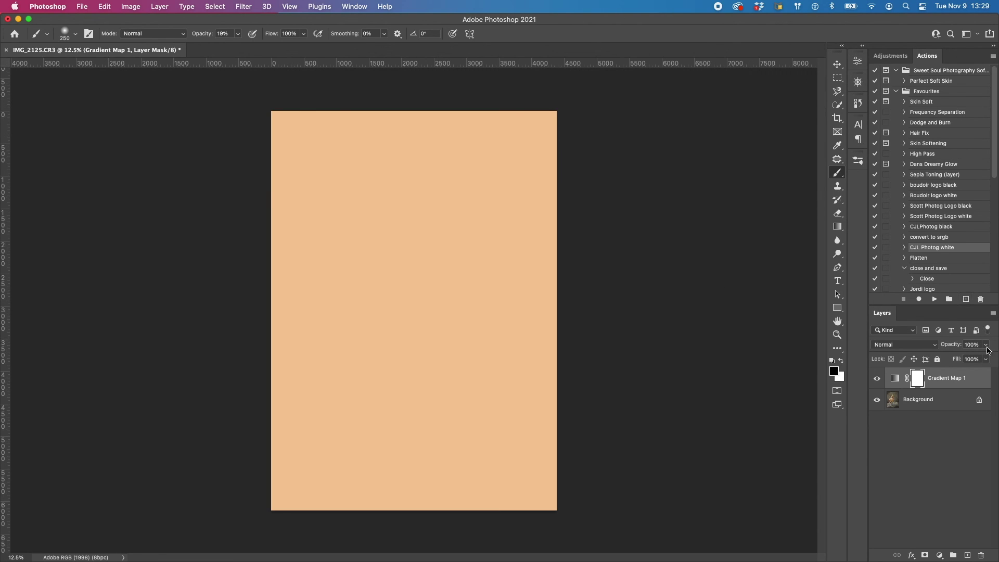
{"action": "left_click", "coordinate": [986, 346]}
{"action": "left_click_drag", "start_coordinate": [988, 358], "coordinate": [940, 361]}
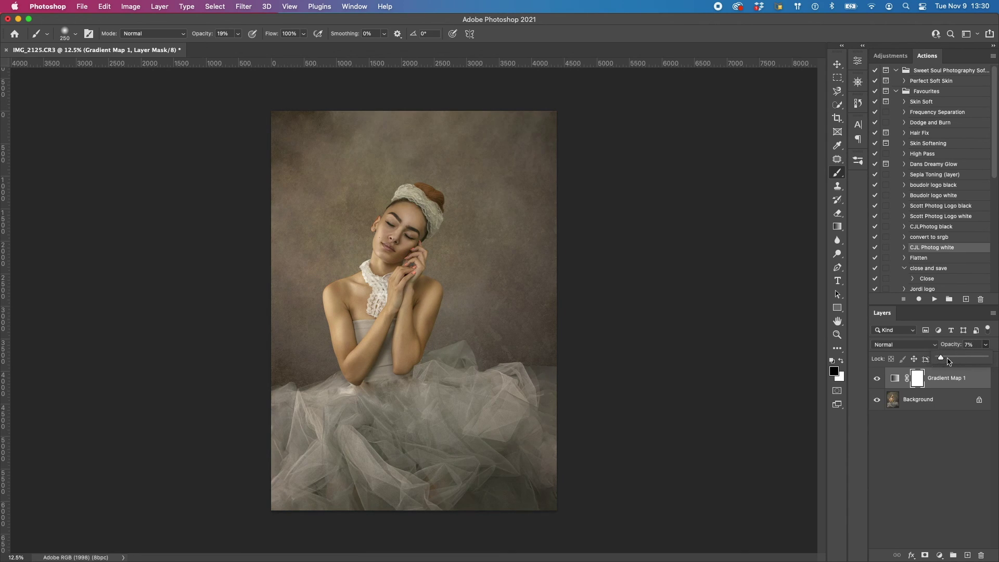
{"action": "left_click", "coordinate": [878, 379]}
{"action": "left_click", "coordinate": [878, 378]}
{"action": "left_click", "coordinate": [877, 379]}
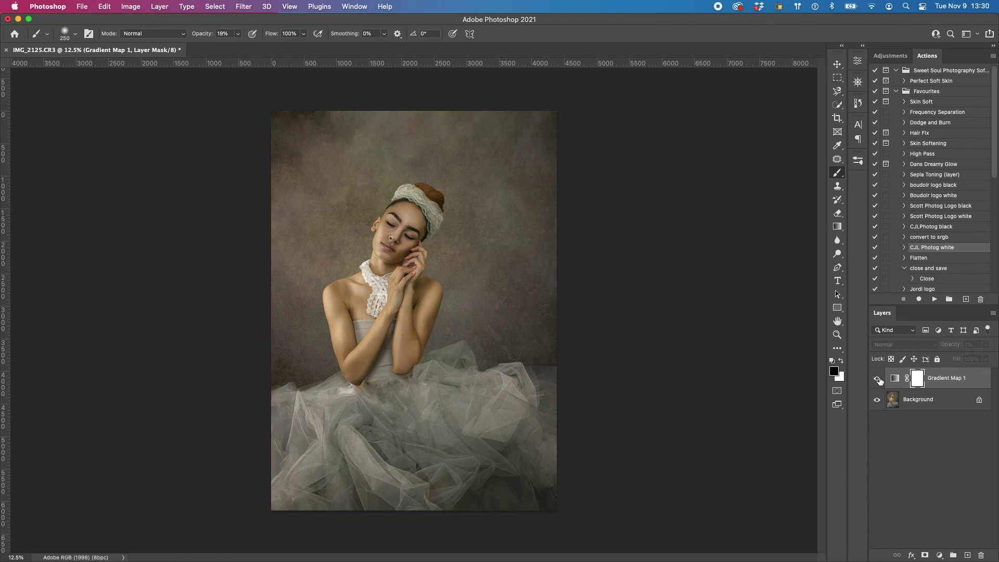
{"action": "left_click", "coordinate": [878, 379]}
{"action": "left_click", "coordinate": [879, 379]}
{"action": "left_click", "coordinate": [880, 379]}
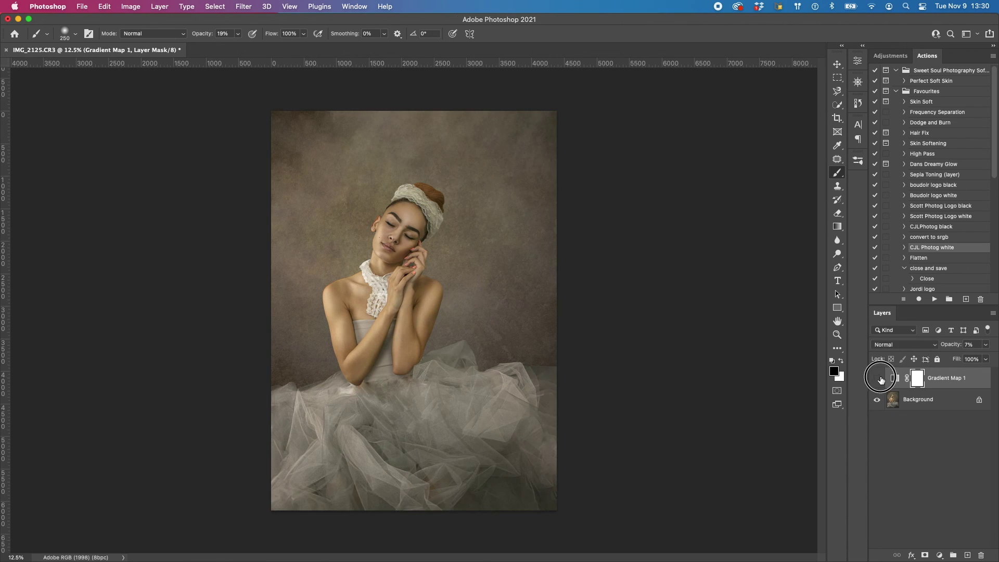
{"action": "left_click", "coordinate": [879, 379]}
{"action": "left_click", "coordinate": [879, 379]}
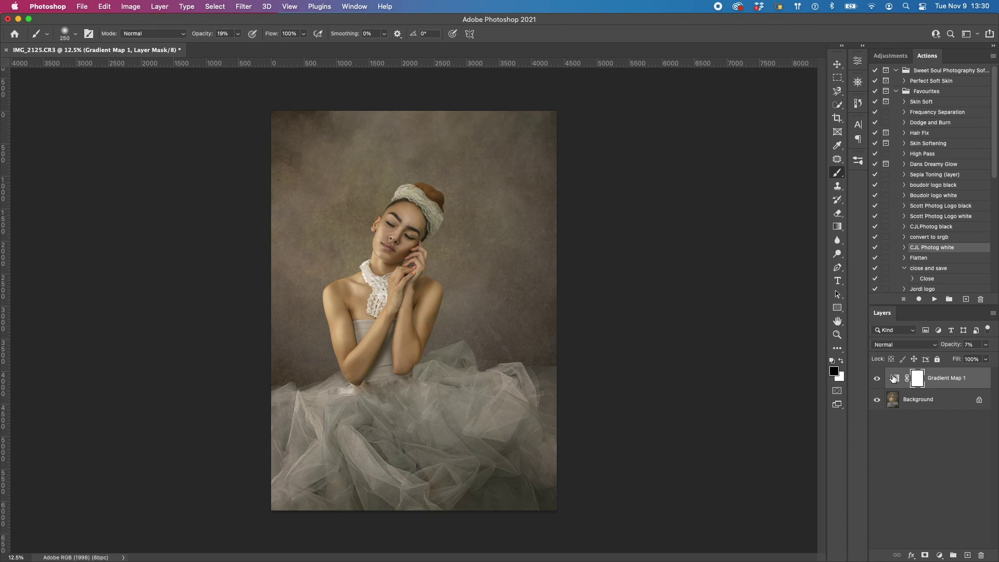
Reduce the gradient map opacity further to 4% and check the difference by toggling it.
{"action": "left_click", "coordinate": [984, 346]}
{"action": "left_click_drag", "start_coordinate": [948, 360], "coordinate": [947, 360]}
{"action": "left_click", "coordinate": [877, 380]}
{"action": "left_click", "coordinate": [877, 381]}
{"action": "left_click", "coordinate": [878, 380]}
Use Flatten Image from the Layers panel menu to merge everything into one Background layer.
{"action": "left_click", "coordinate": [993, 313]}
{"action": "left_click", "coordinate": [906, 502]}
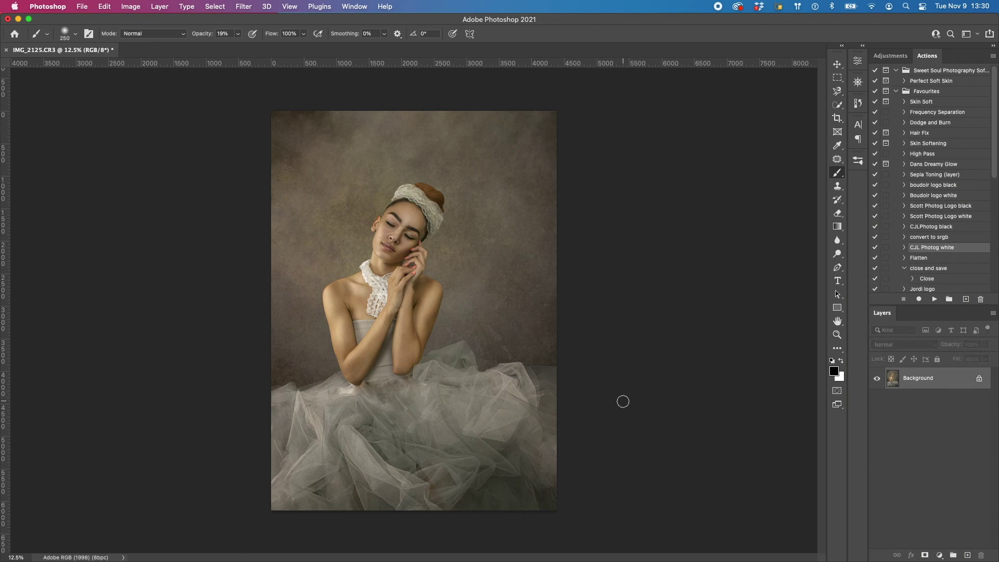